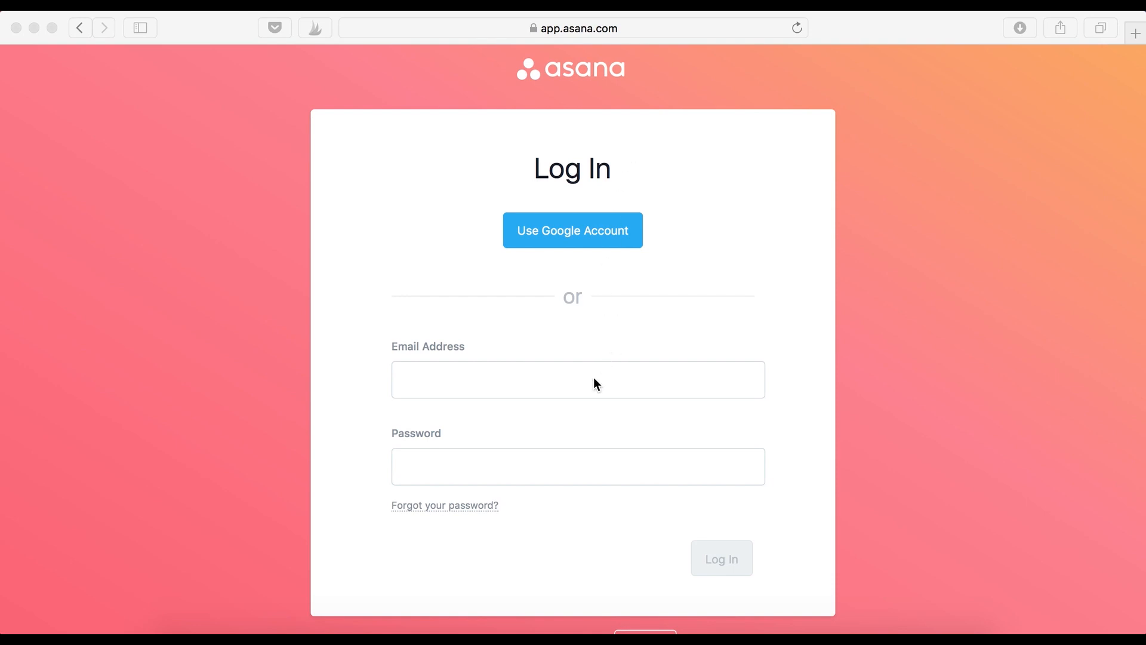
- Log in with the saved account e-mail and password, and open the Andimaginary Creative Blog project
left_click(565, 384)
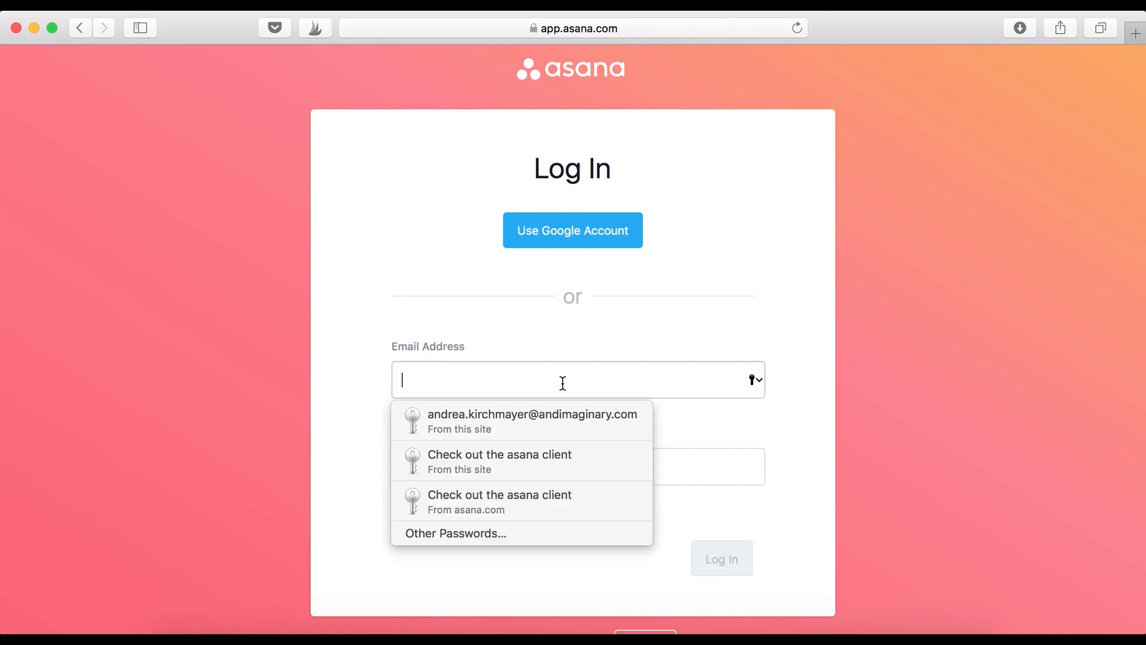
left_click(490, 418)
left_click(720, 562)
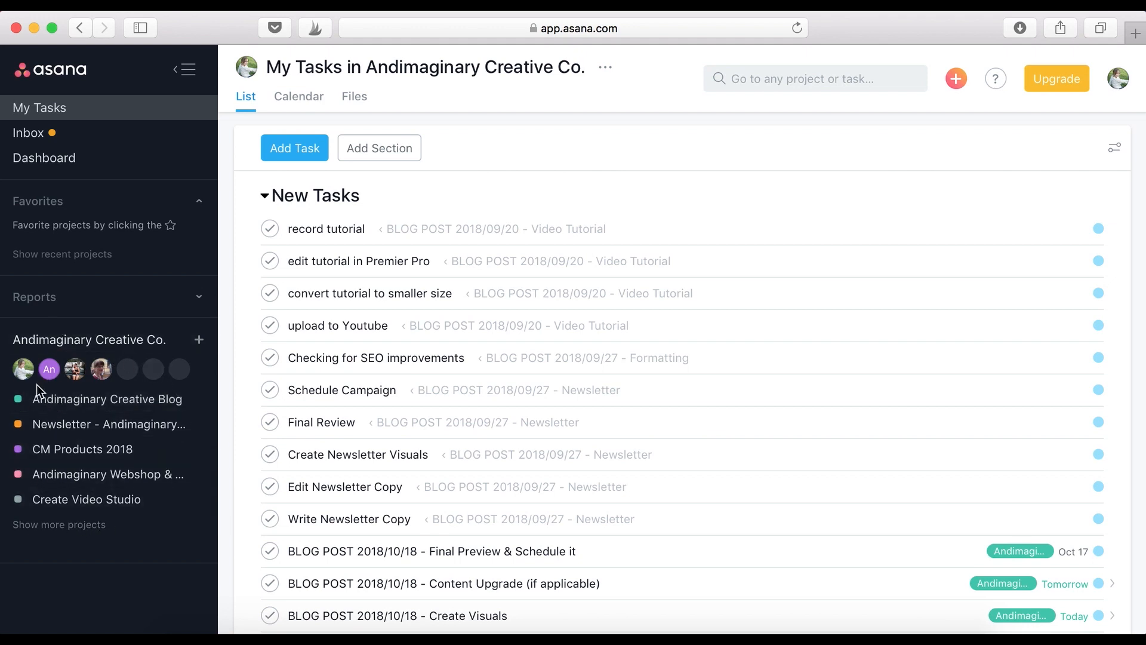
mouse_move(75, 381)
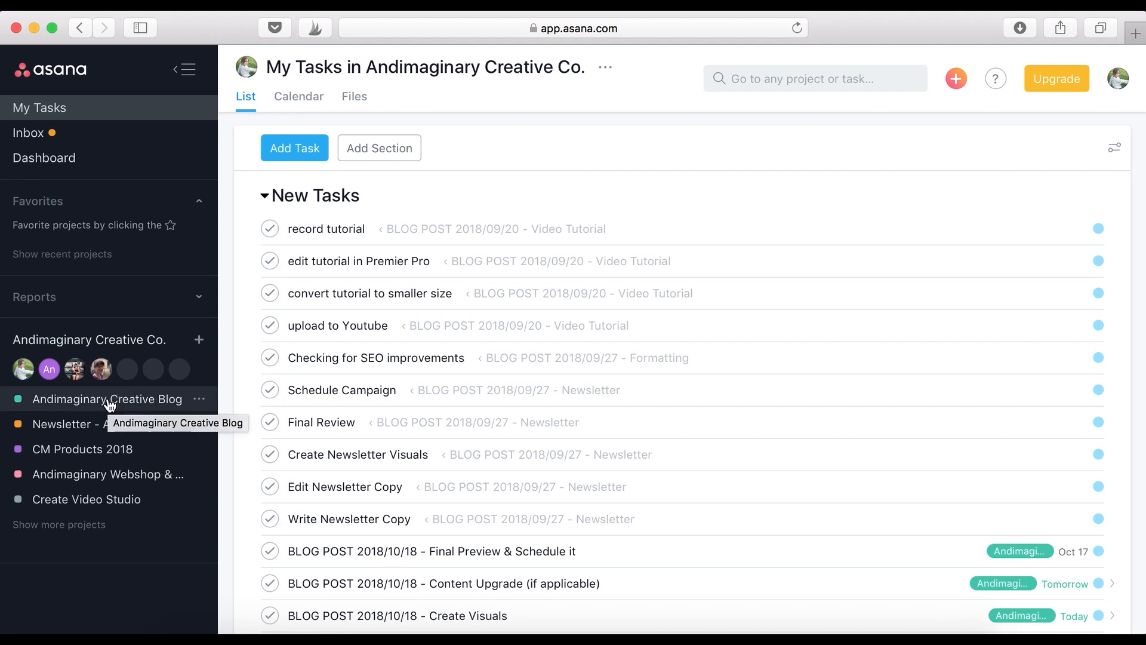
left_click(109, 401)
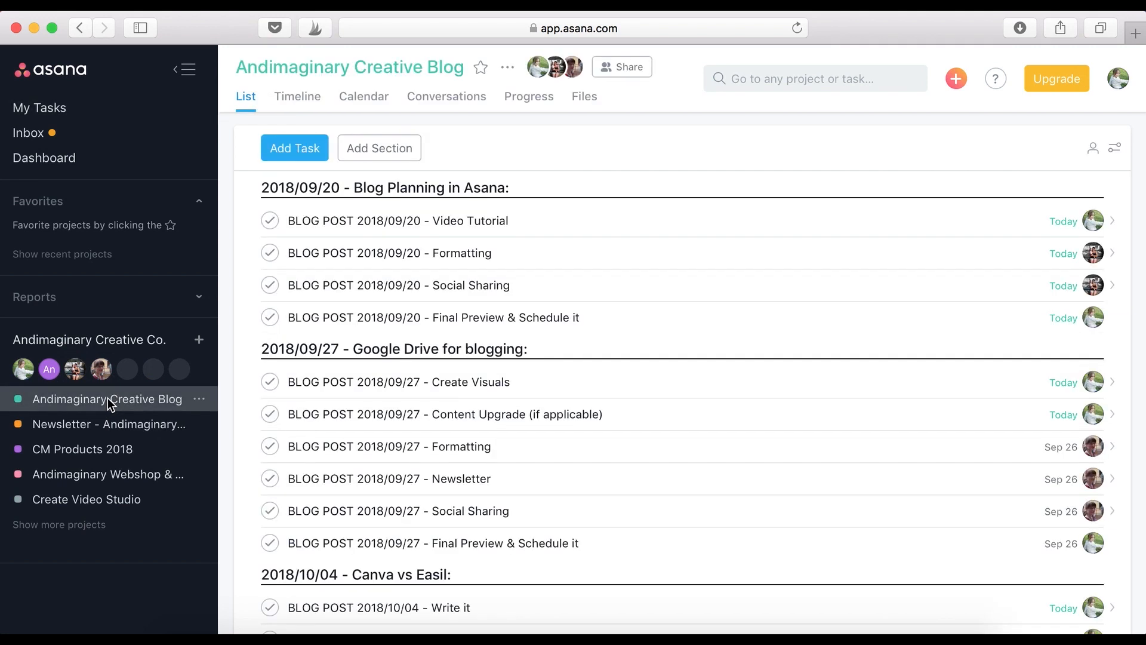
- Look through the project's dated blog post sections and the tasks listed under each of them
scroll(500, 249, "down", 1)
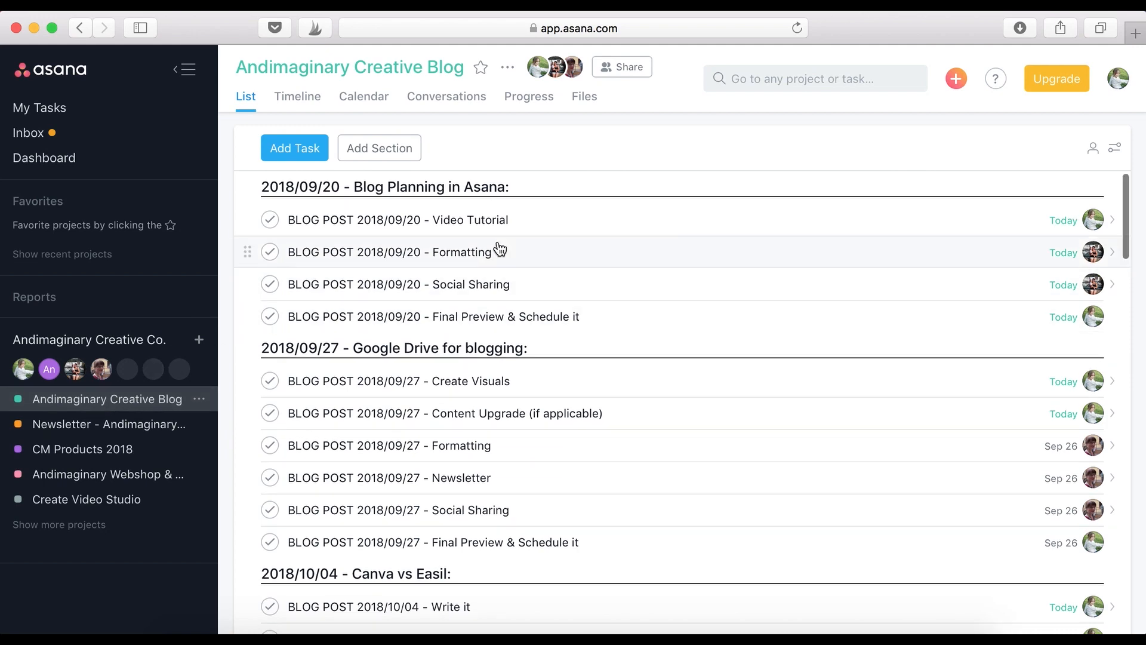
scroll(500, 248, "down", 10)
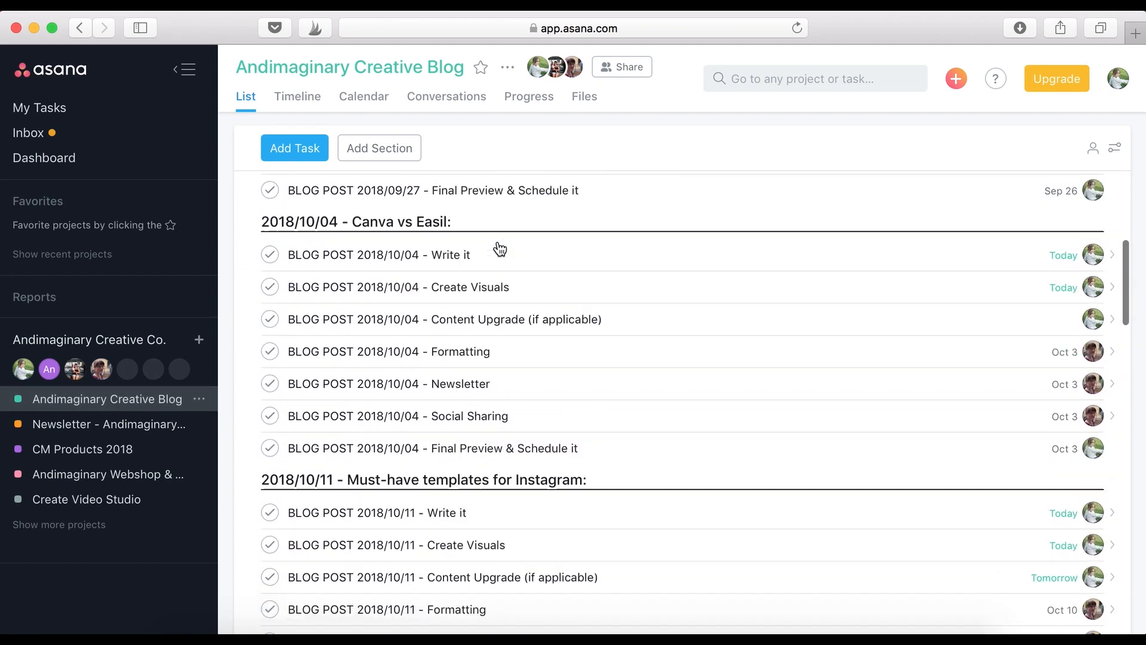
scroll(500, 249, "down", 3)
scroll(501, 249, "up", 12)
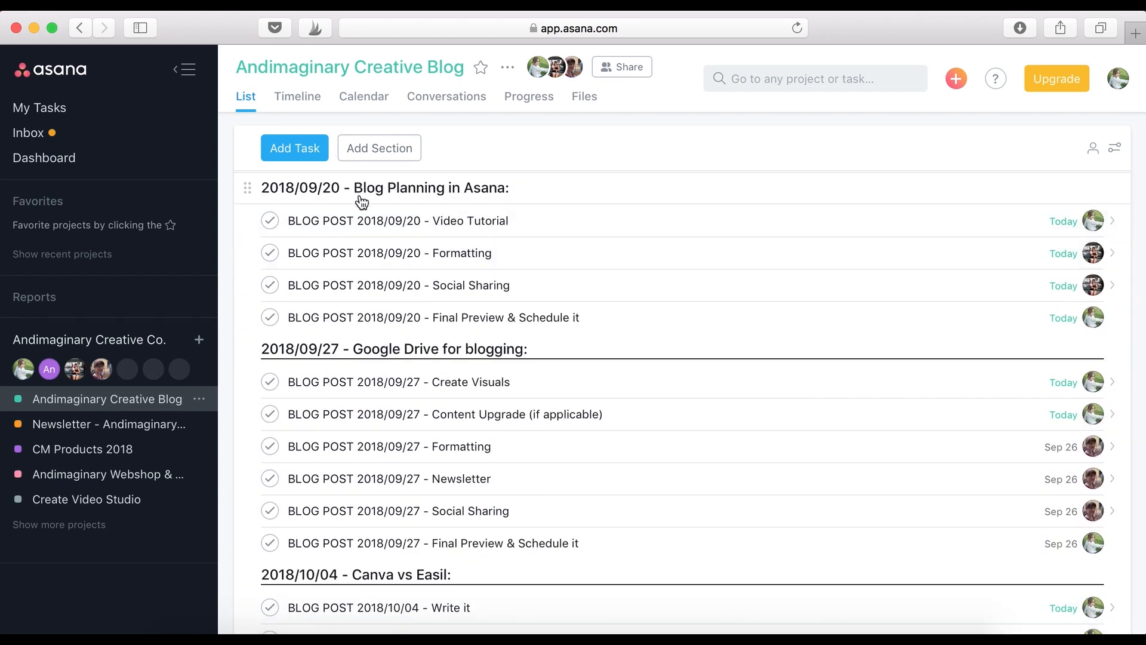
scroll(361, 201, "up", 1)
scroll(328, 225, "down", 3)
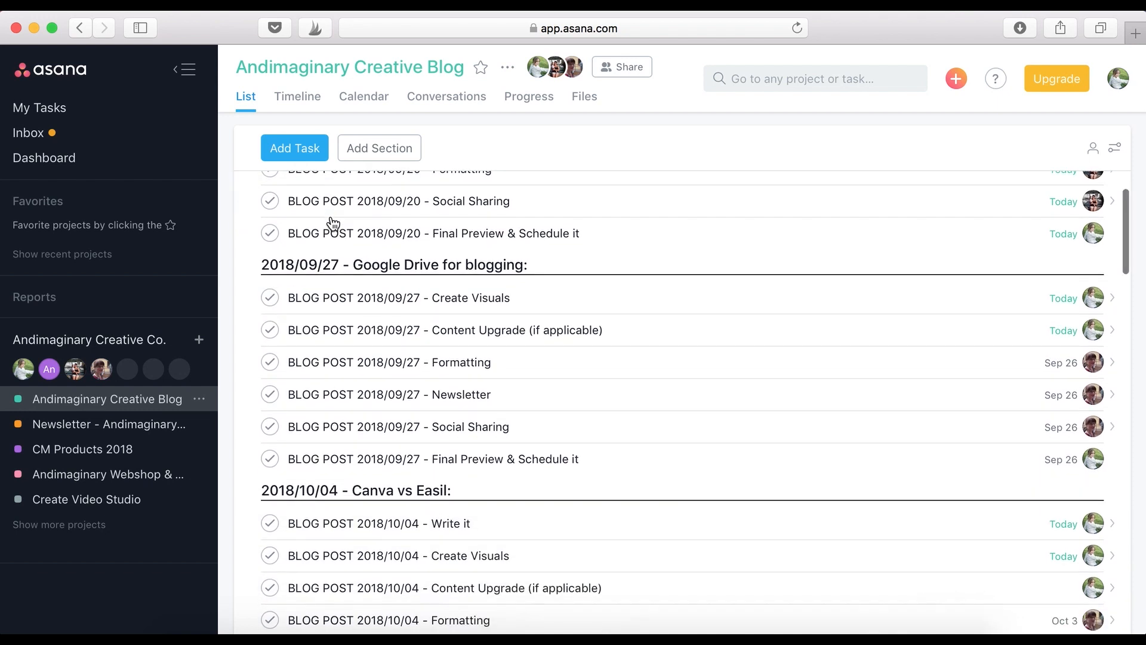
scroll(328, 225, "up", 3)
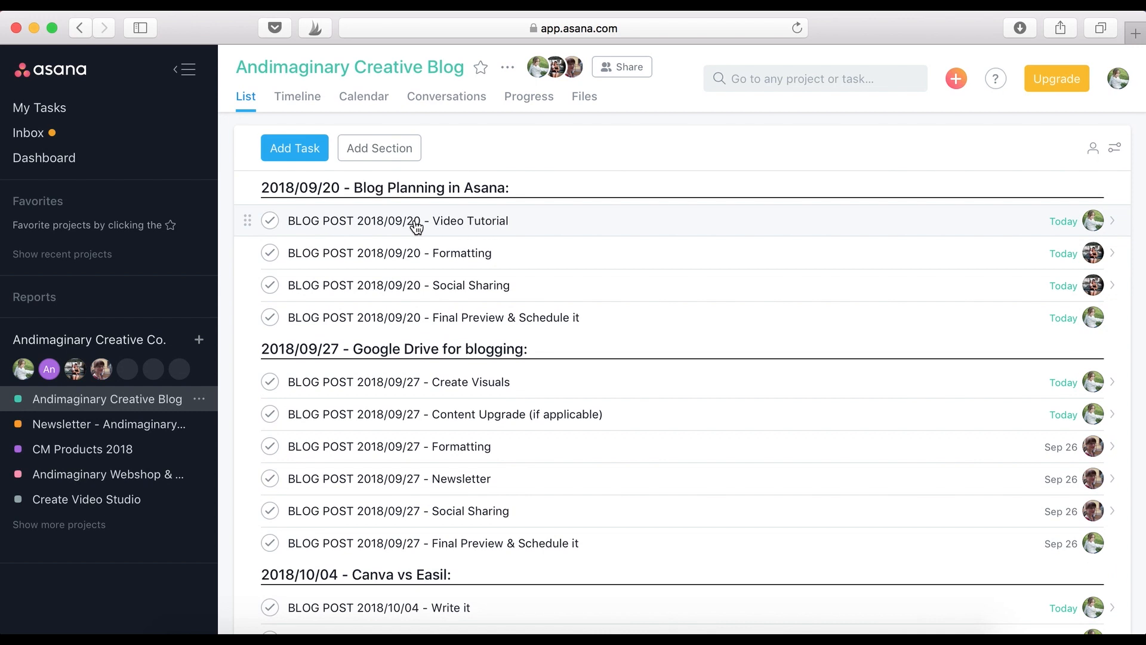
scroll(412, 225, "down", 1)
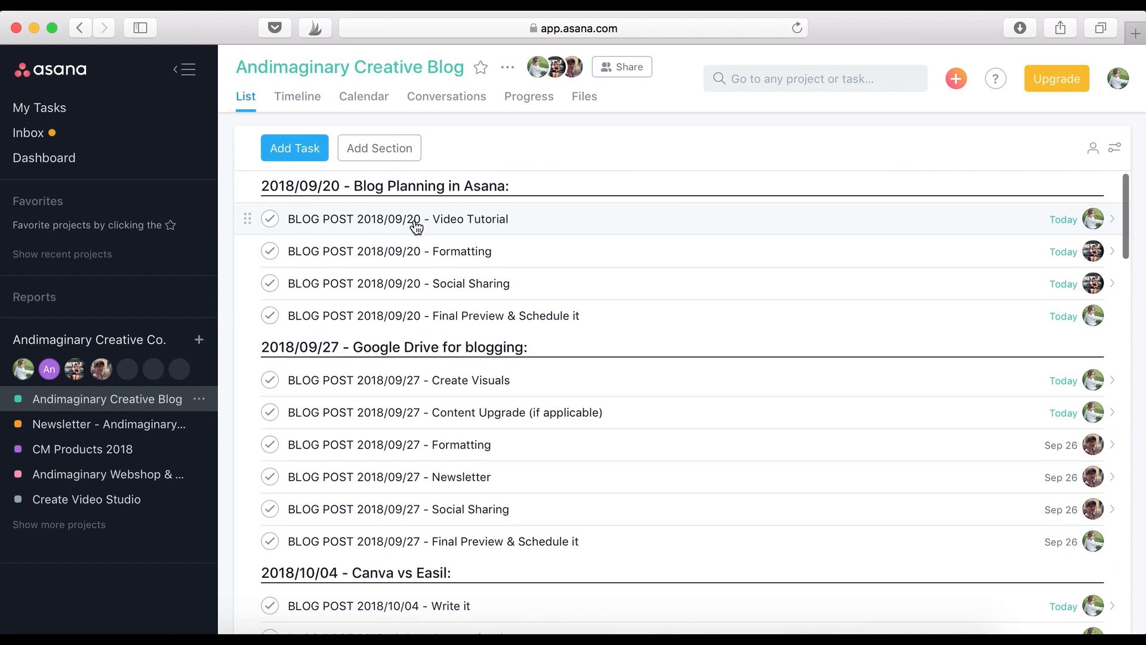
left_click(372, 103)
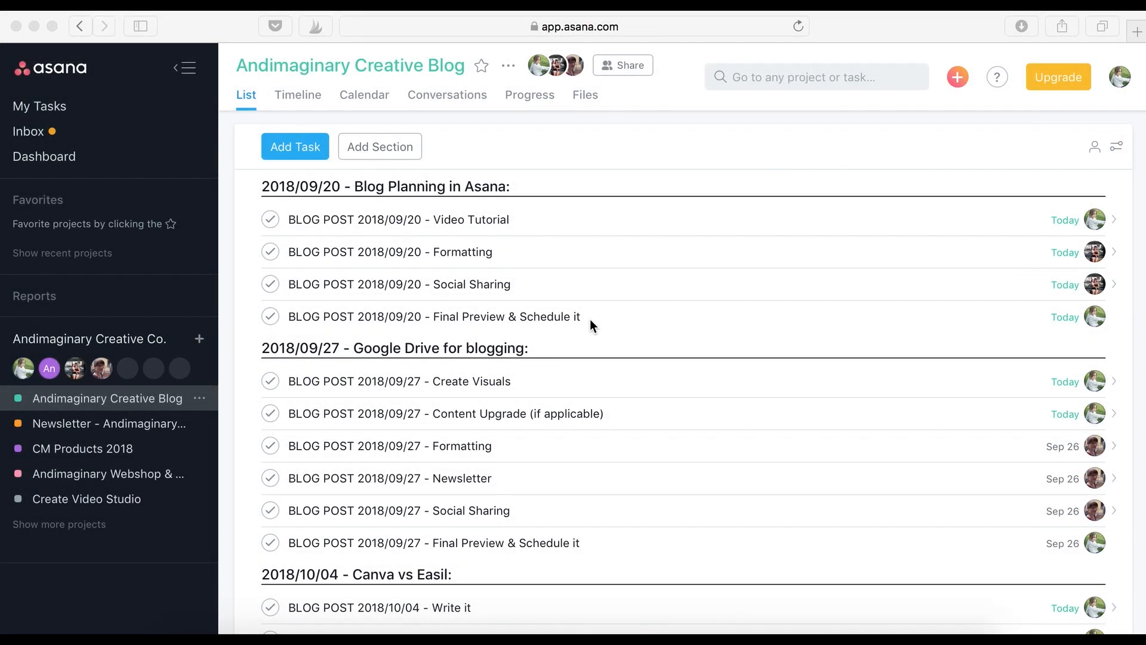
- Open the "BLOG POST 2018/09/20 - Video Tutorial" task and review its subtasks and their assignees
left_click(471, 219)
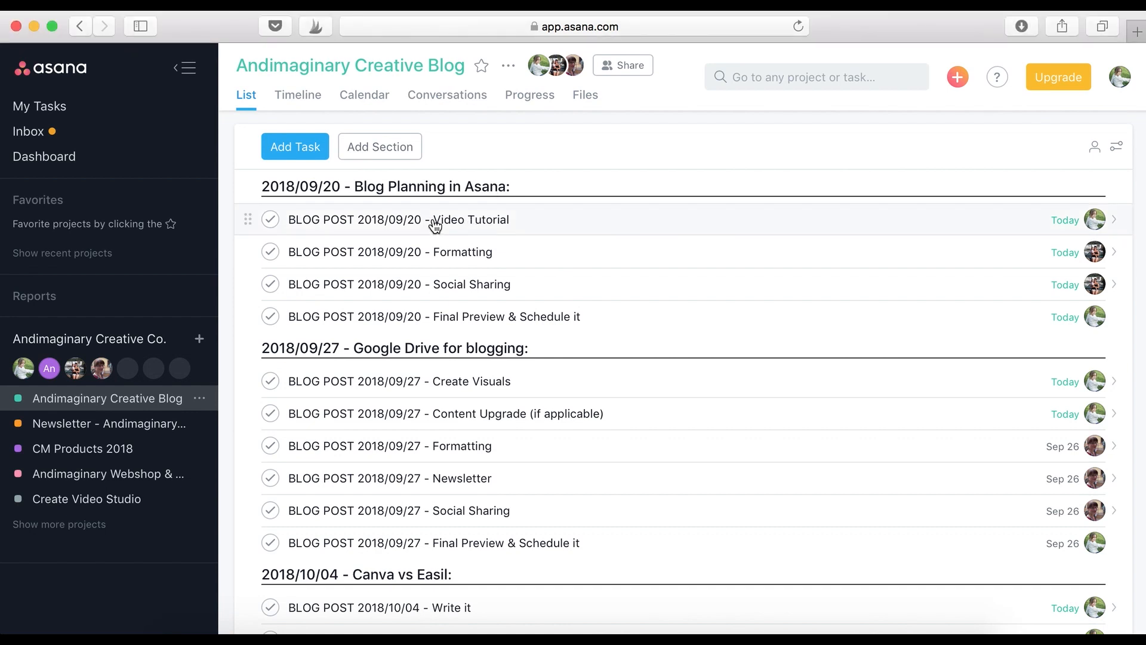
left_click(464, 220)
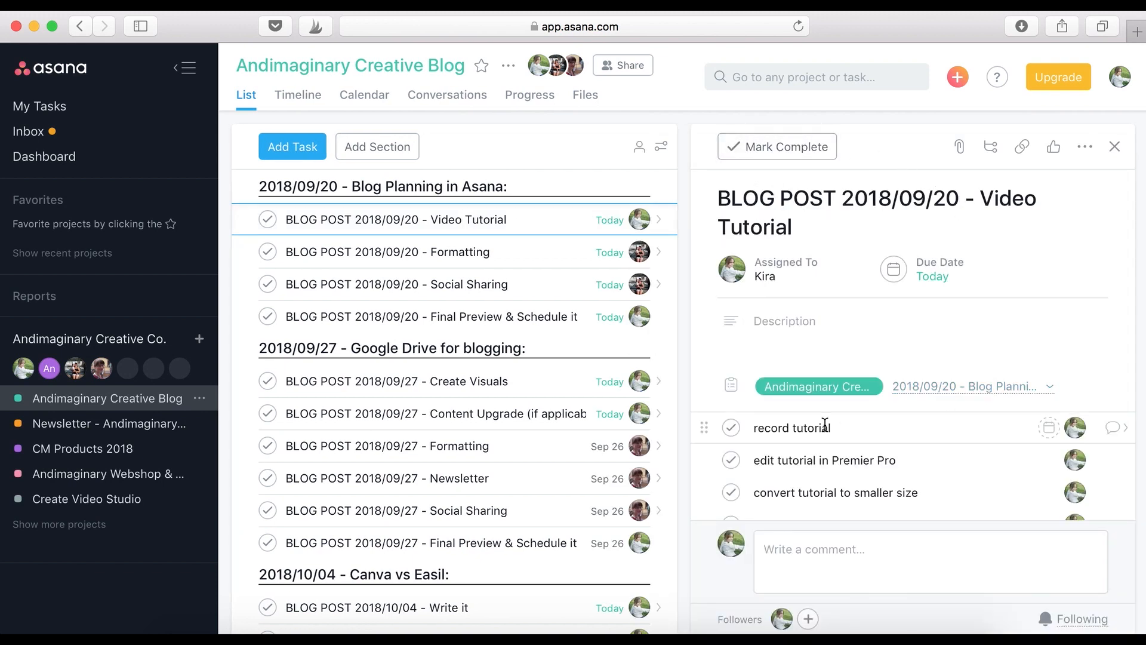
scroll(796, 337, "down", 2)
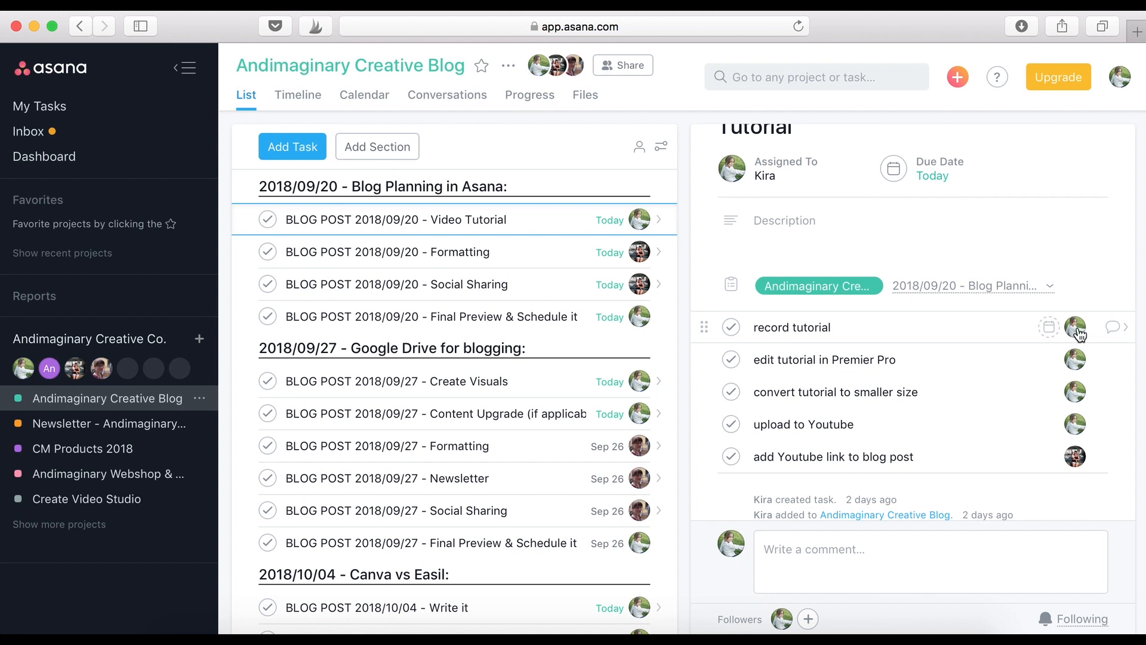
mouse_move(1071, 354)
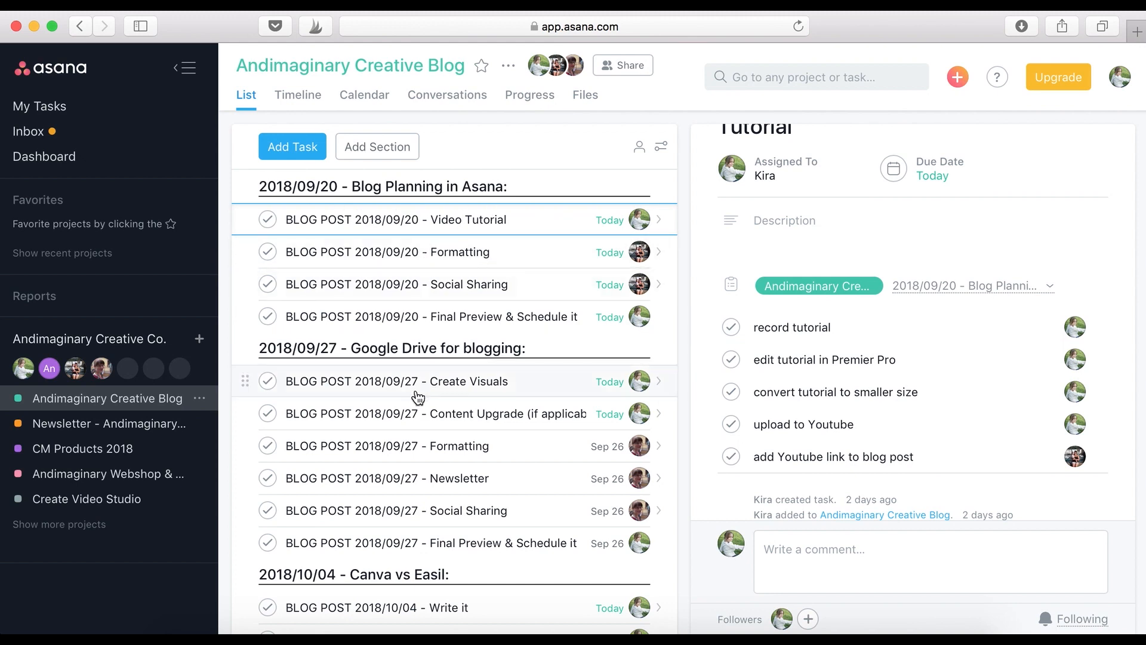
scroll(416, 397, "down", 1)
scroll(416, 397, "down", 3)
scroll(418, 364, "up", 4)
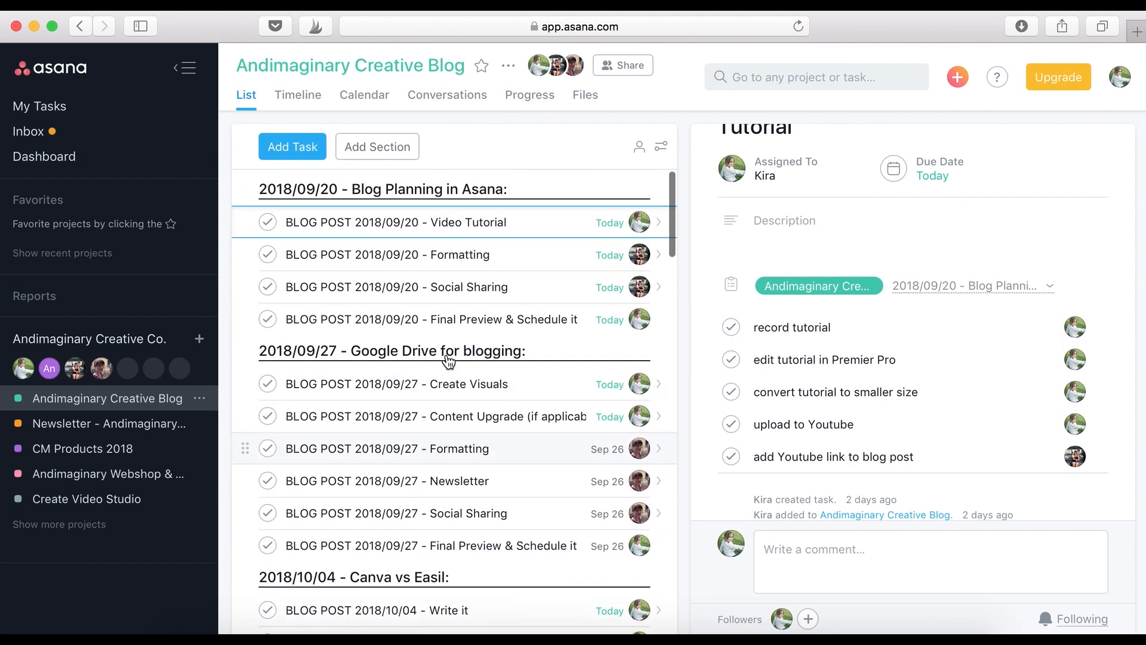
- Add the date prefix 2018/09/20 to the name of the "record tutorial" subtask
left_click(754, 328)
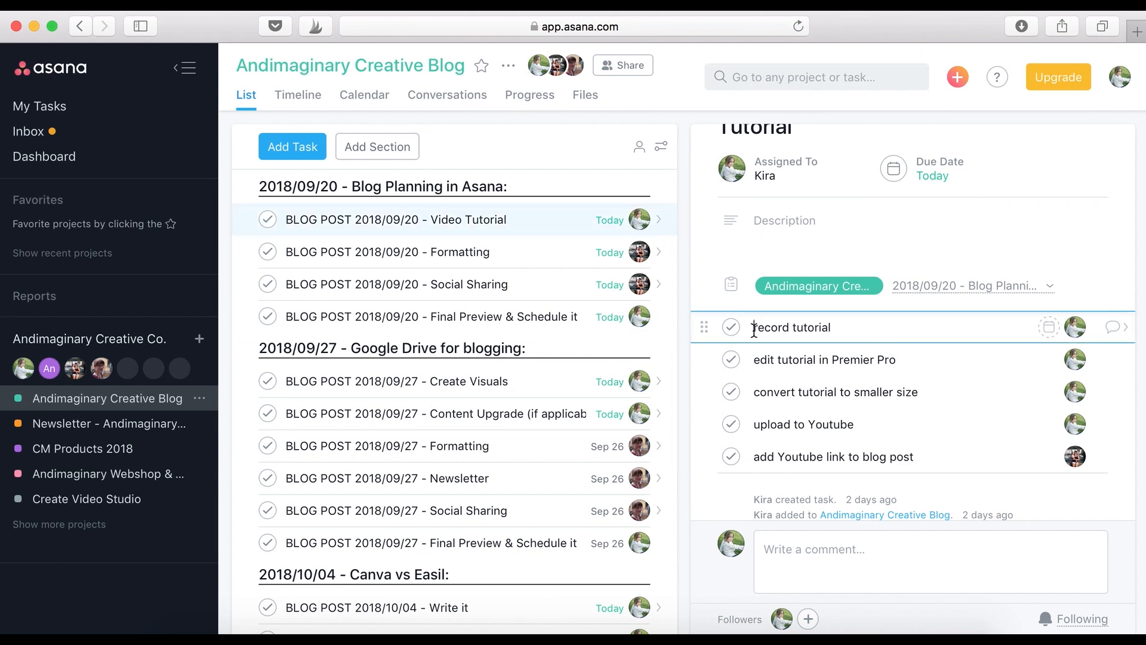
type("2018")
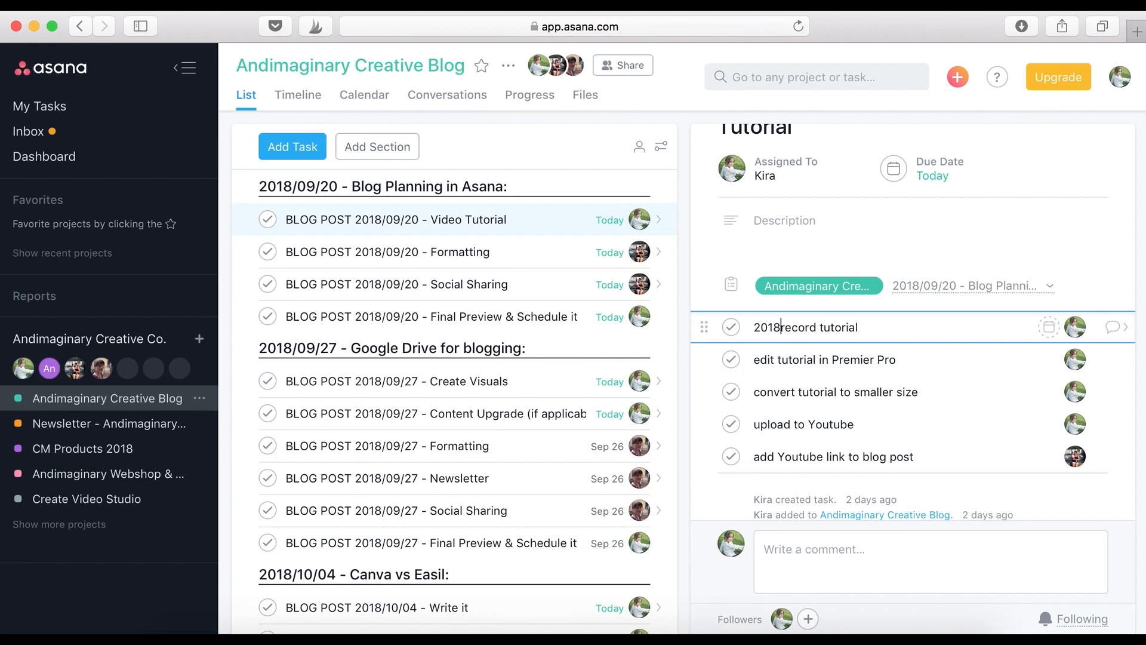
type("/09/2")
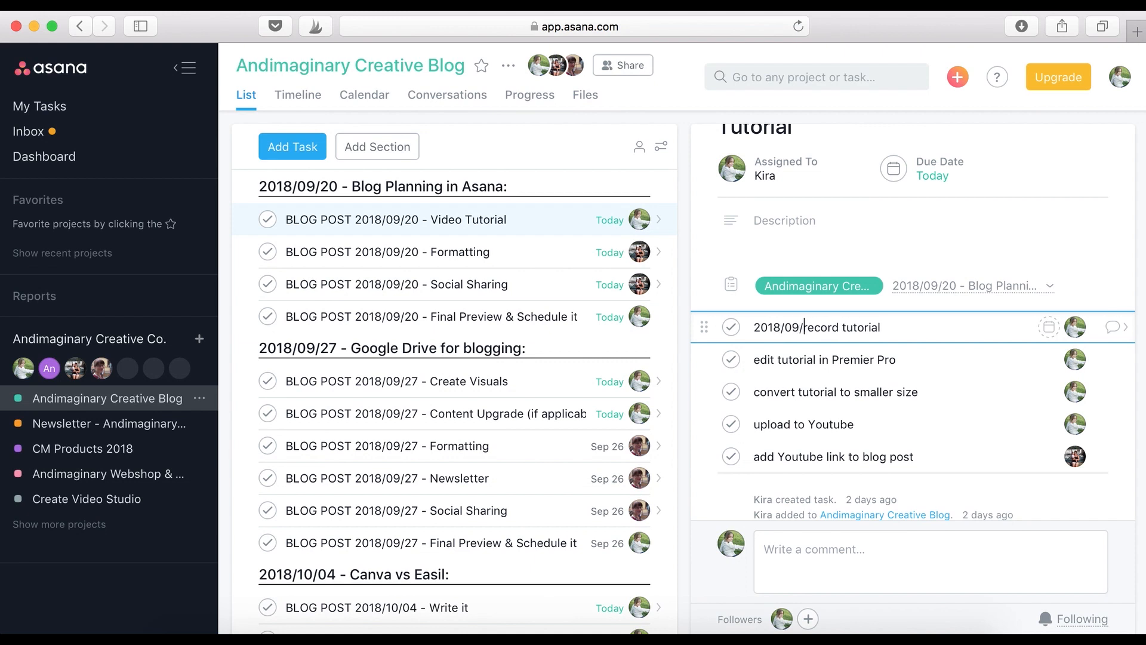
type("0")
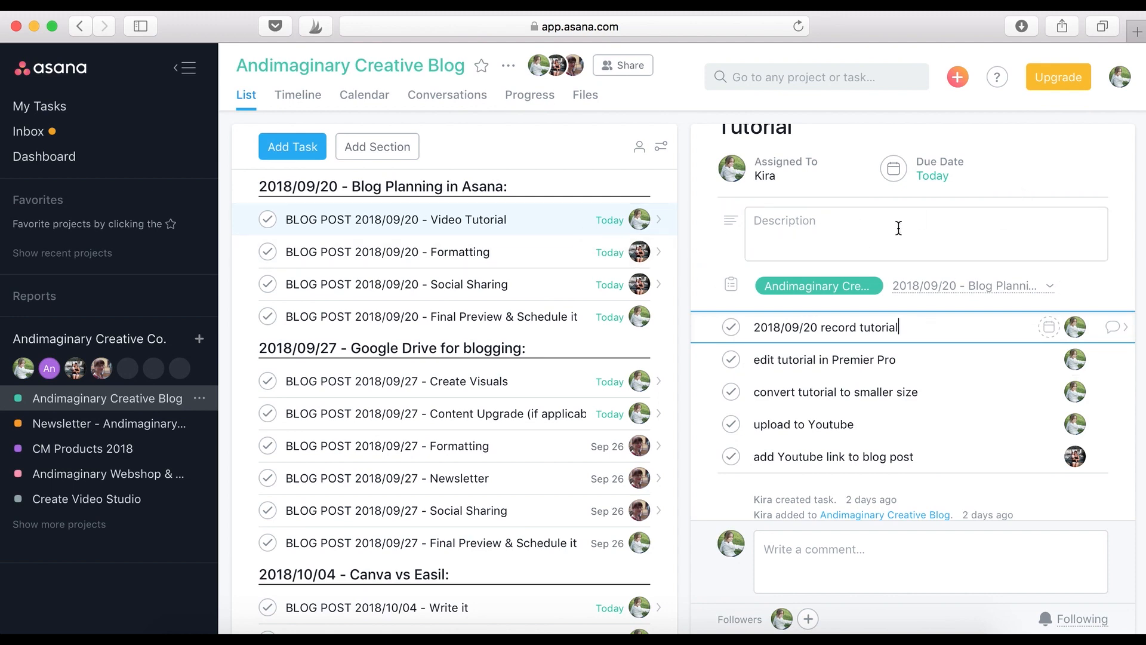
- Duplicate the 2018/09/20 Video Tutorial task with its default inclusions, naming the copy "BLOG POST 2018/09/27 - Video Tutorial"
scroll(897, 261, "down", 2)
scroll(897, 261, "down", 2)
scroll(917, 249, "up", 5)
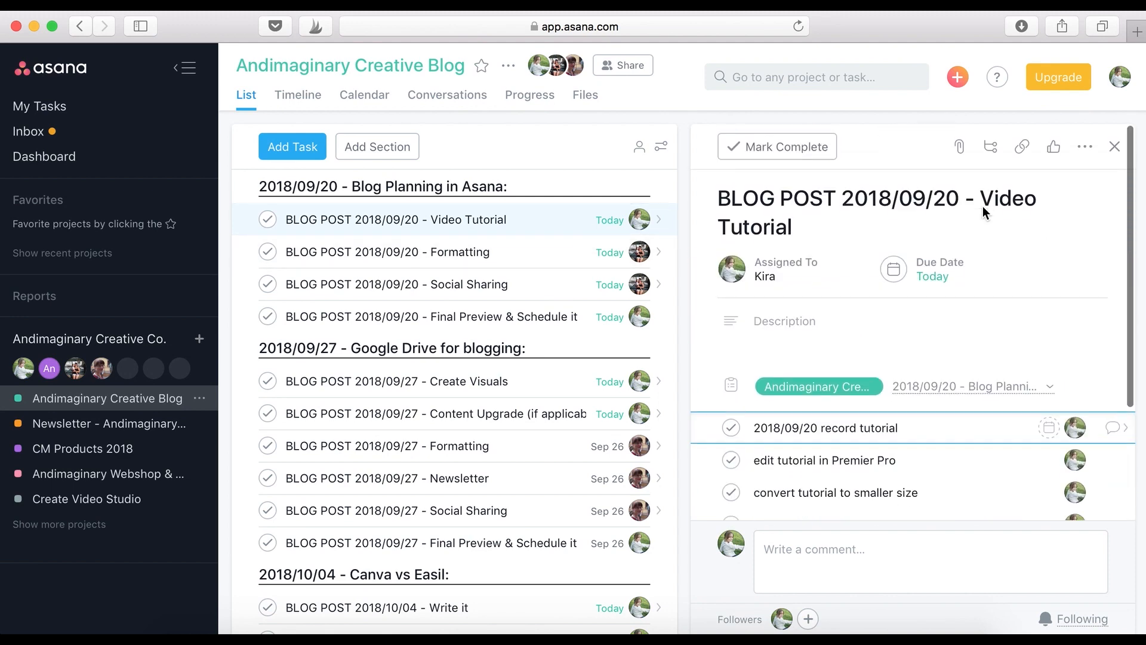
left_click(1085, 147)
left_click(1085, 147)
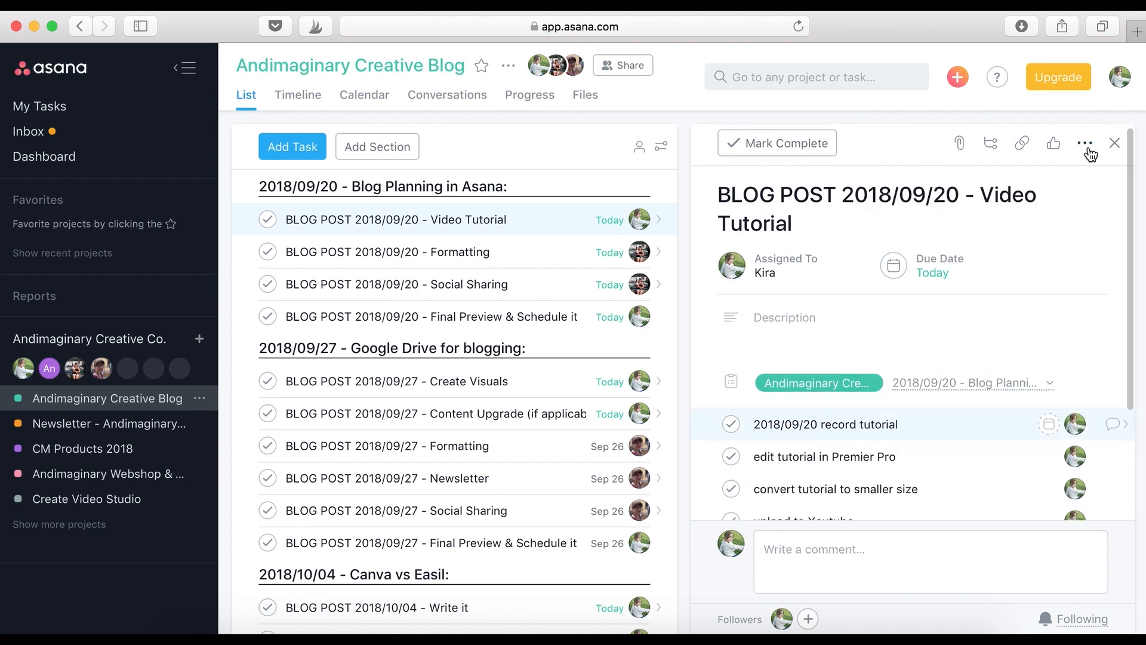
left_click(1087, 148)
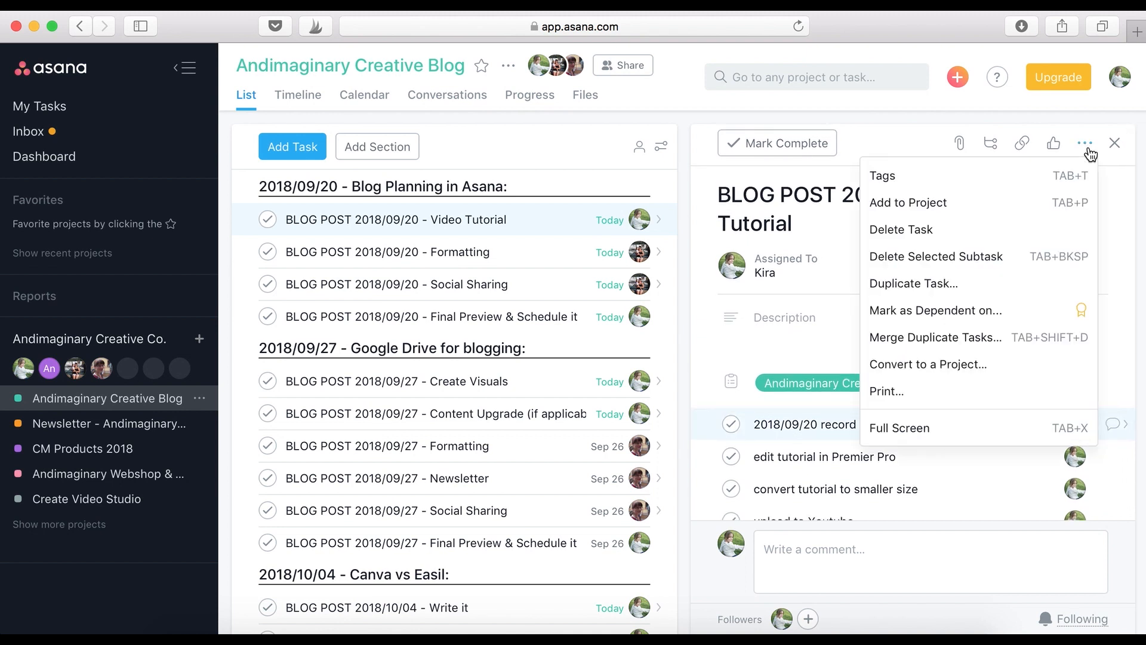
left_click(943, 289)
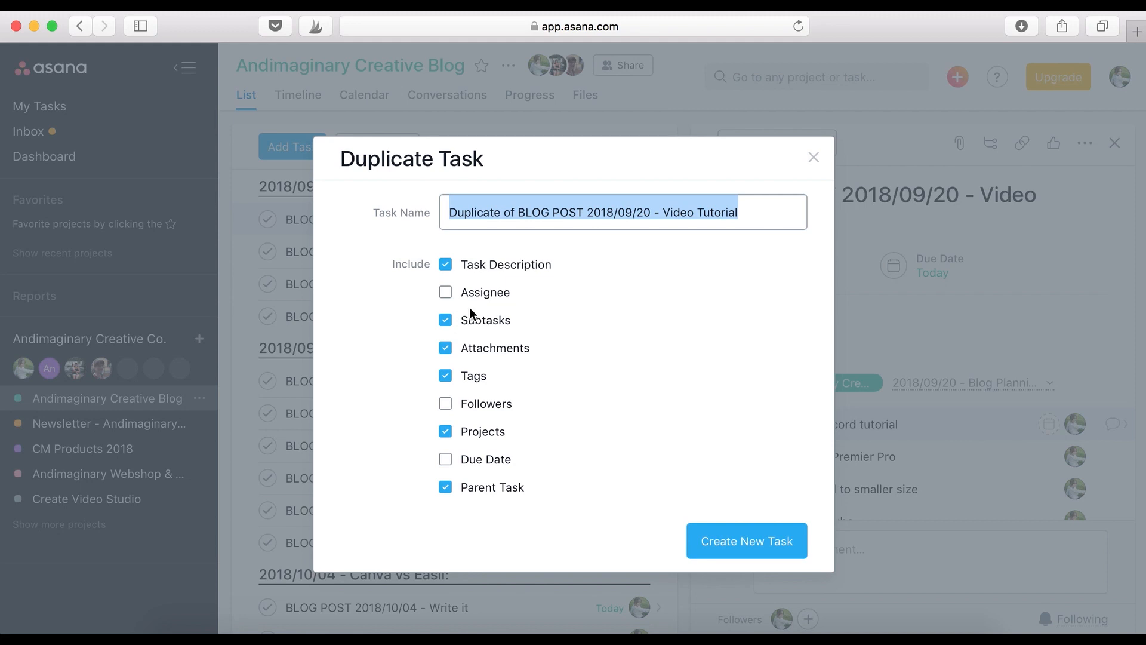
left_click_drag(517, 212, 436, 212)
key("BackSpace")
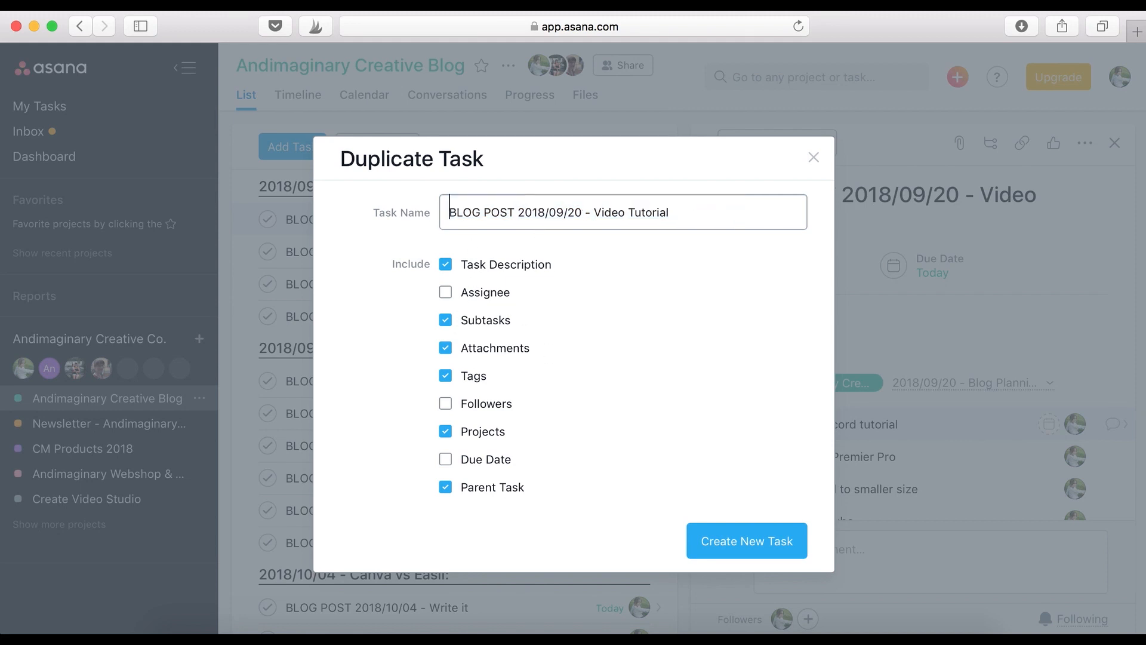
left_click_drag(584, 212, 574, 213)
type("7")
left_click(742, 540)
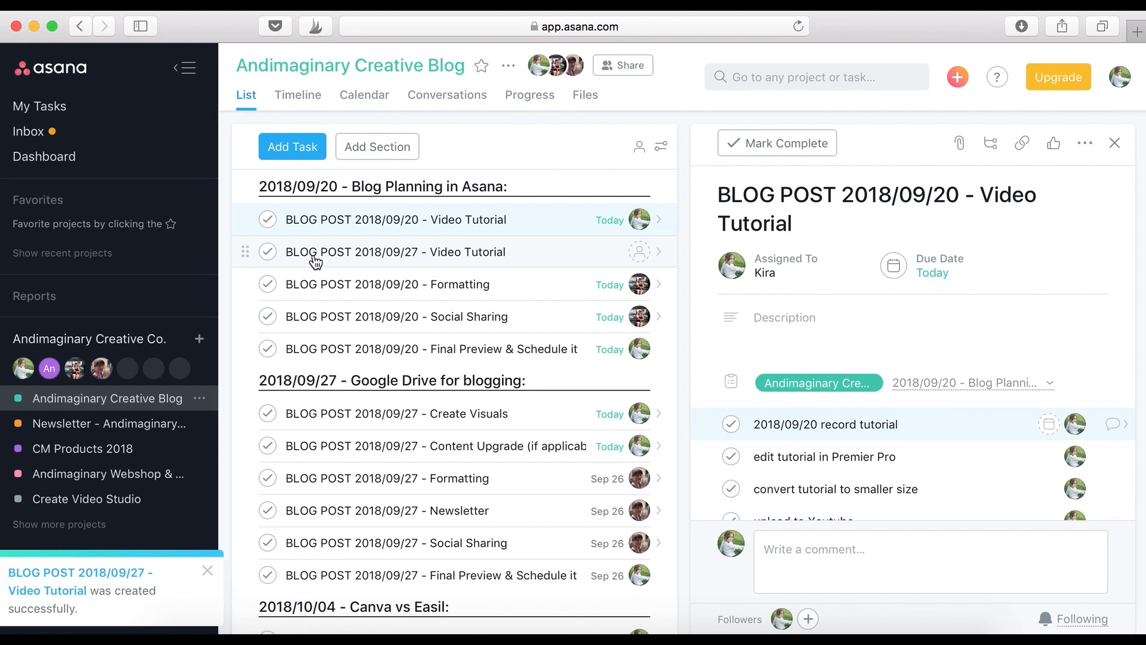
- Move the 2018/09/27 Video Tutorial task above Formatting in the 2018/09/27 section and remove the date prefix from its "record tutorial" subtask
left_click_drag(245, 252, 271, 477)
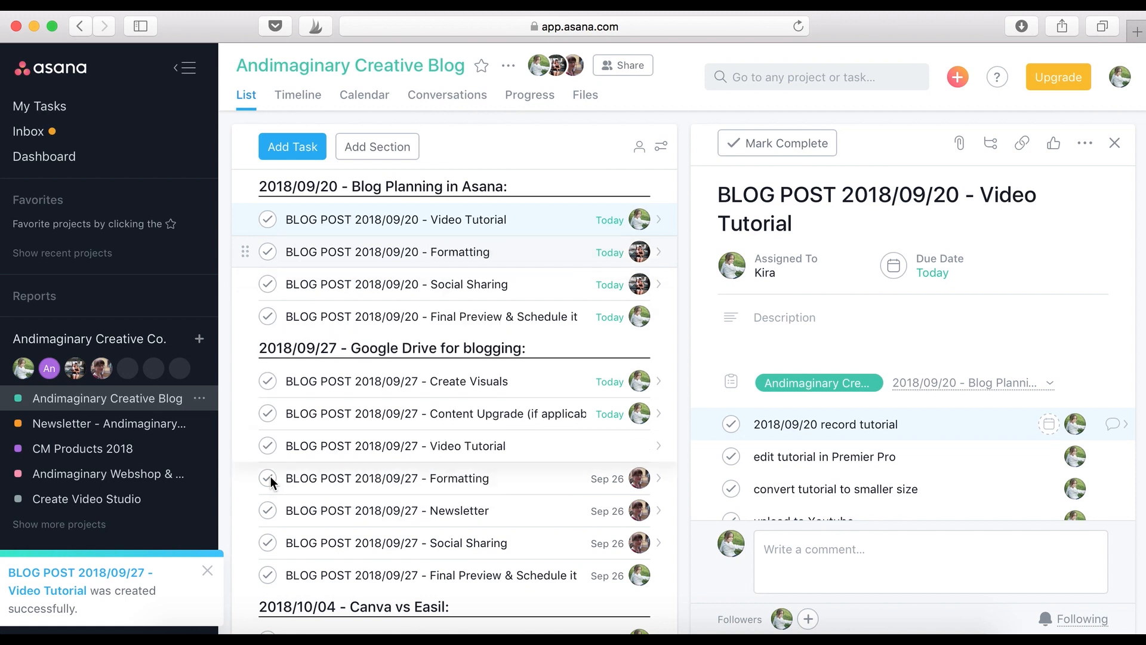
left_click(525, 446)
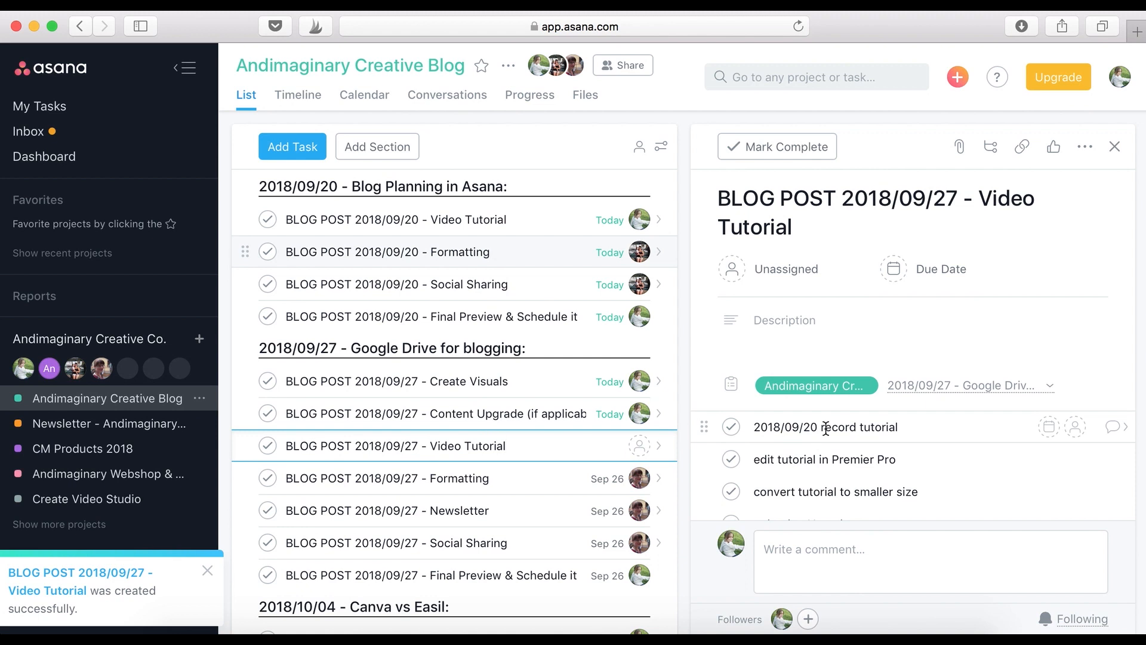
left_click_drag(822, 428, 737, 430)
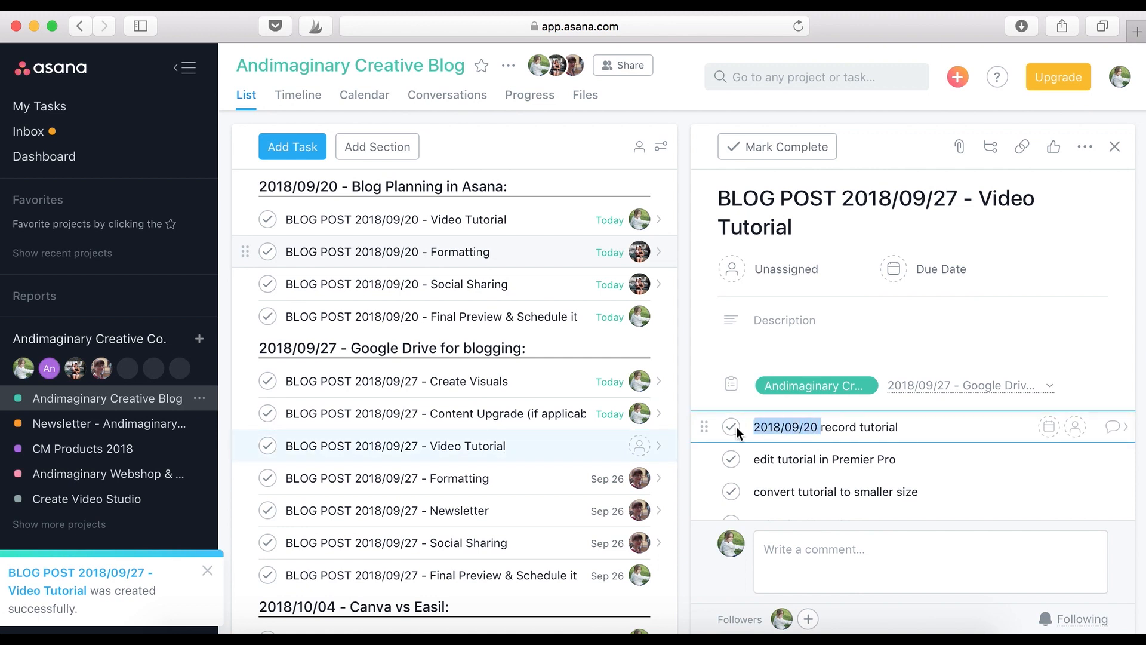
key("BackSpace")
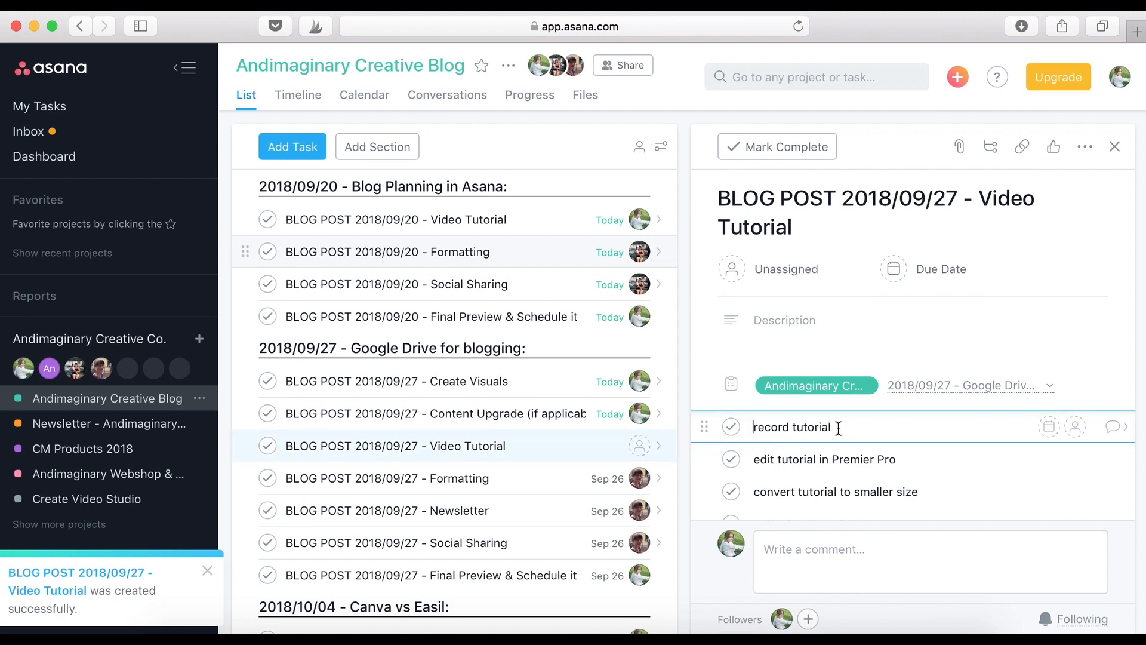
- Open the "BLOG POST 2018/09/20 - Formatting" task and dismiss the notification about the duplicated task
left_click(522, 226)
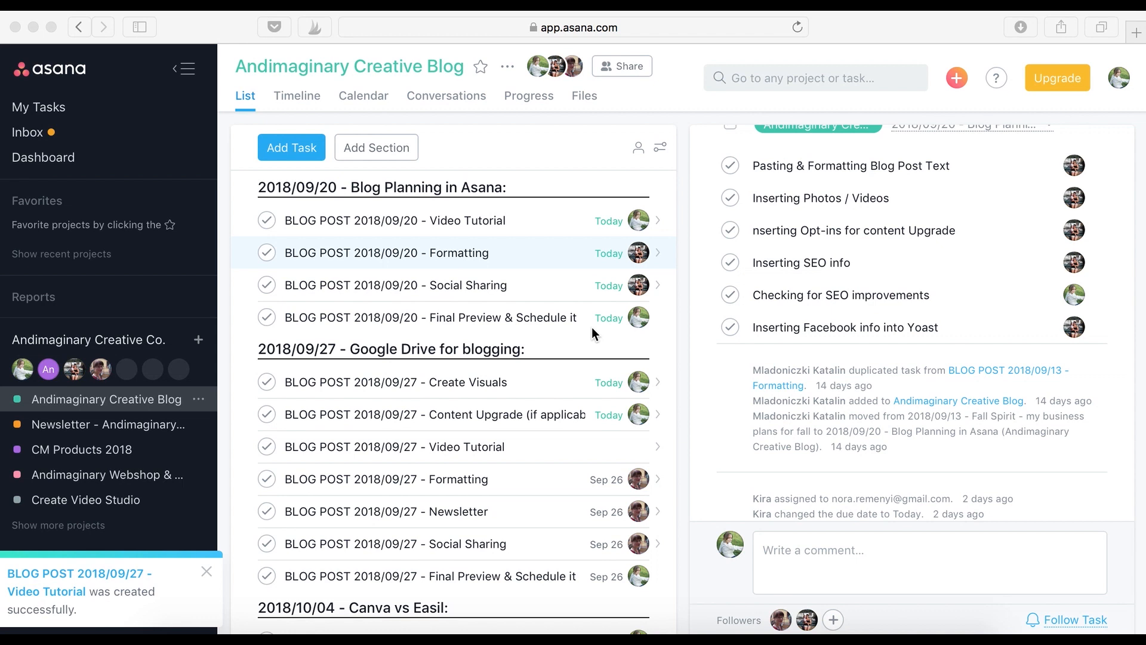
left_click(209, 572)
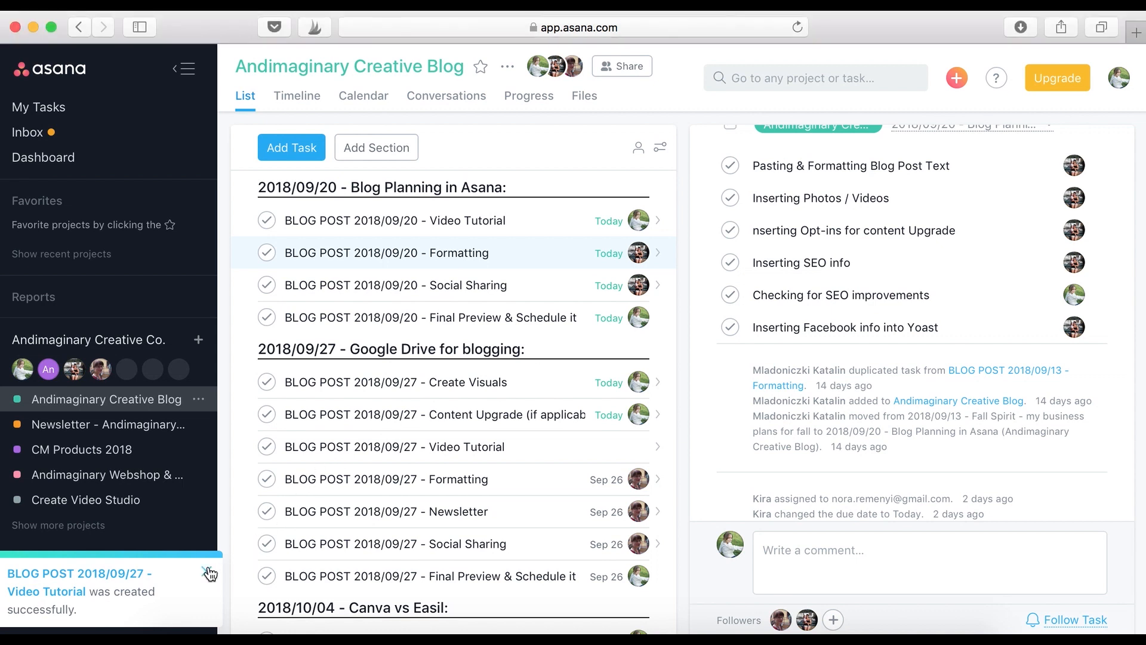
left_click(208, 572)
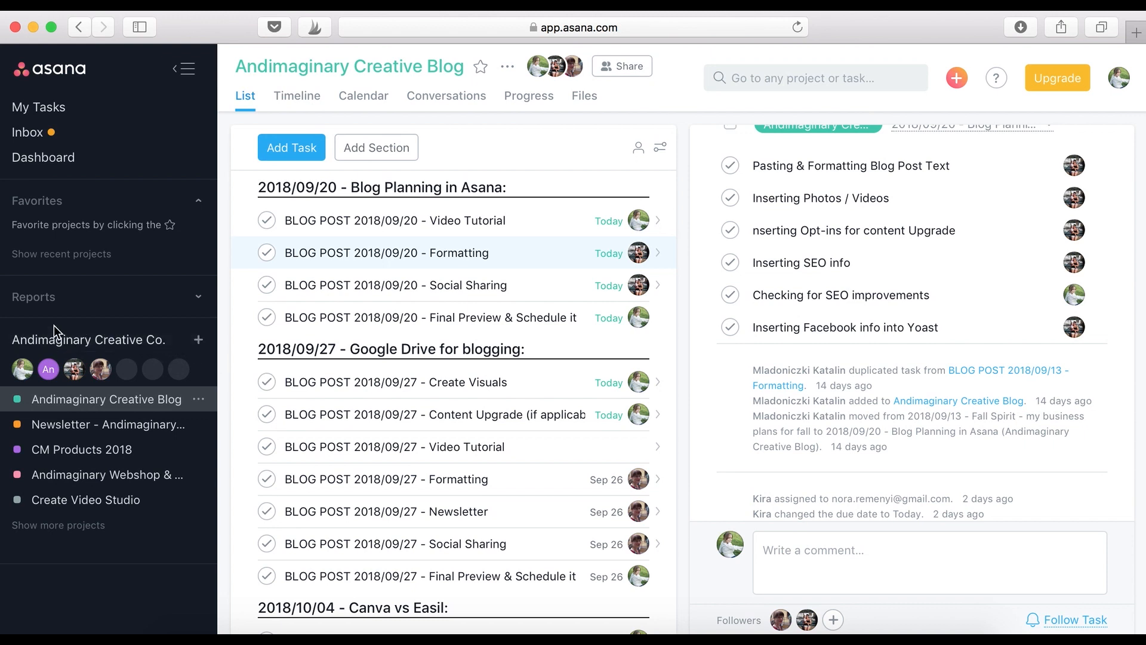
- Create a blank list-layout project named "Business Name - BLOG" that is public to Andimaginary Creative Co
left_click(199, 340)
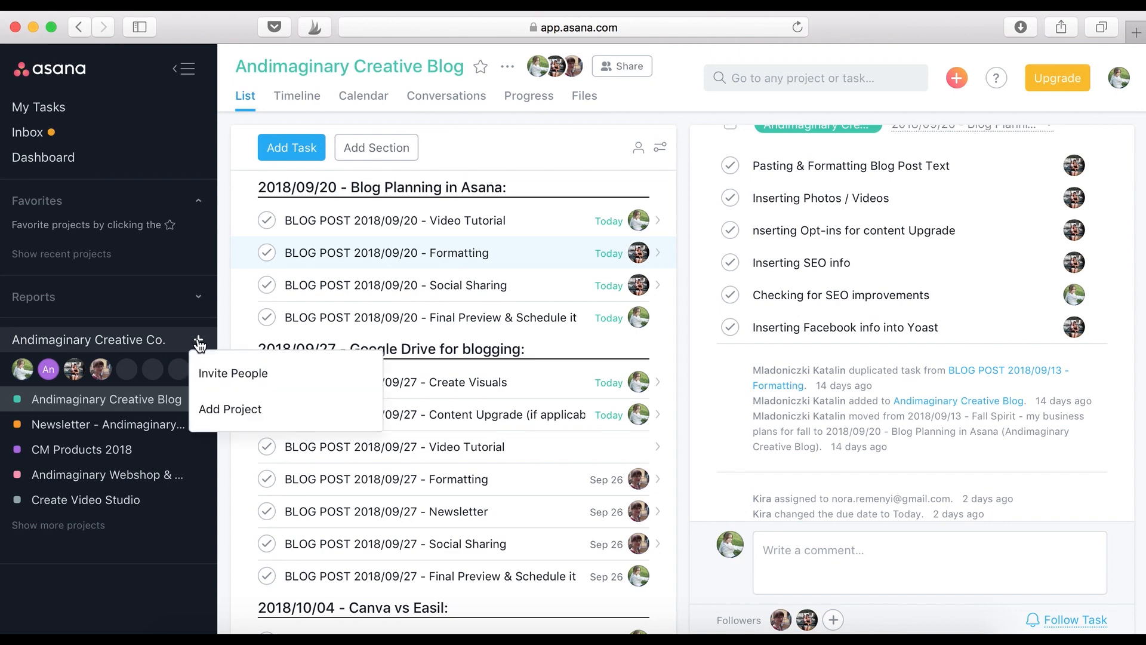
left_click(218, 410)
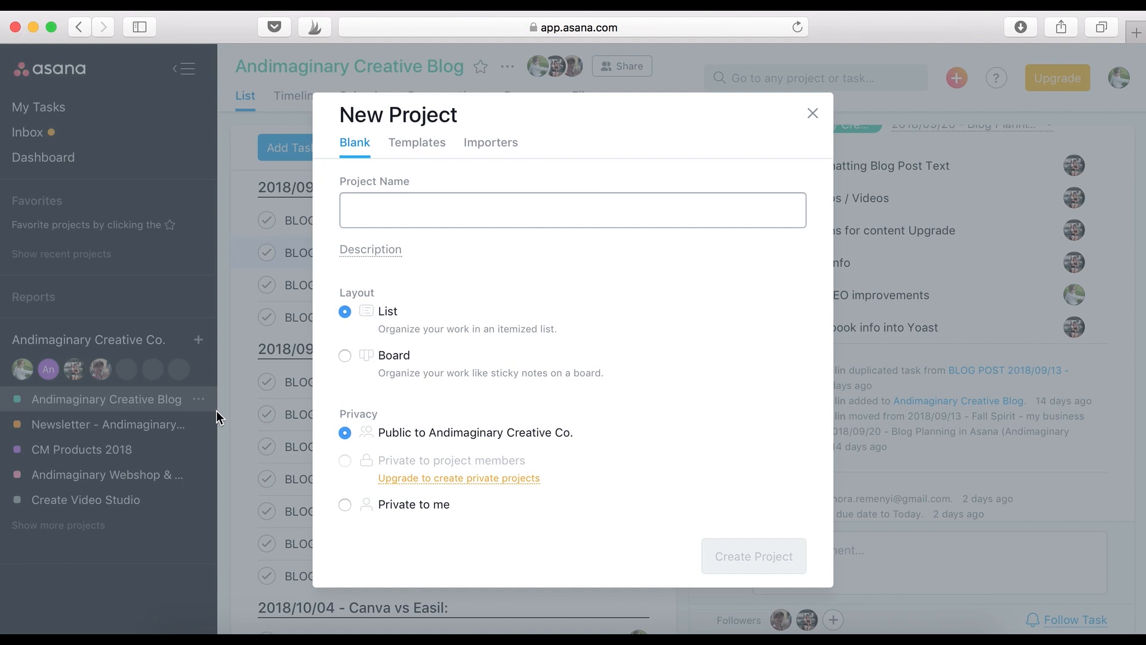
type("B")
type("ne")
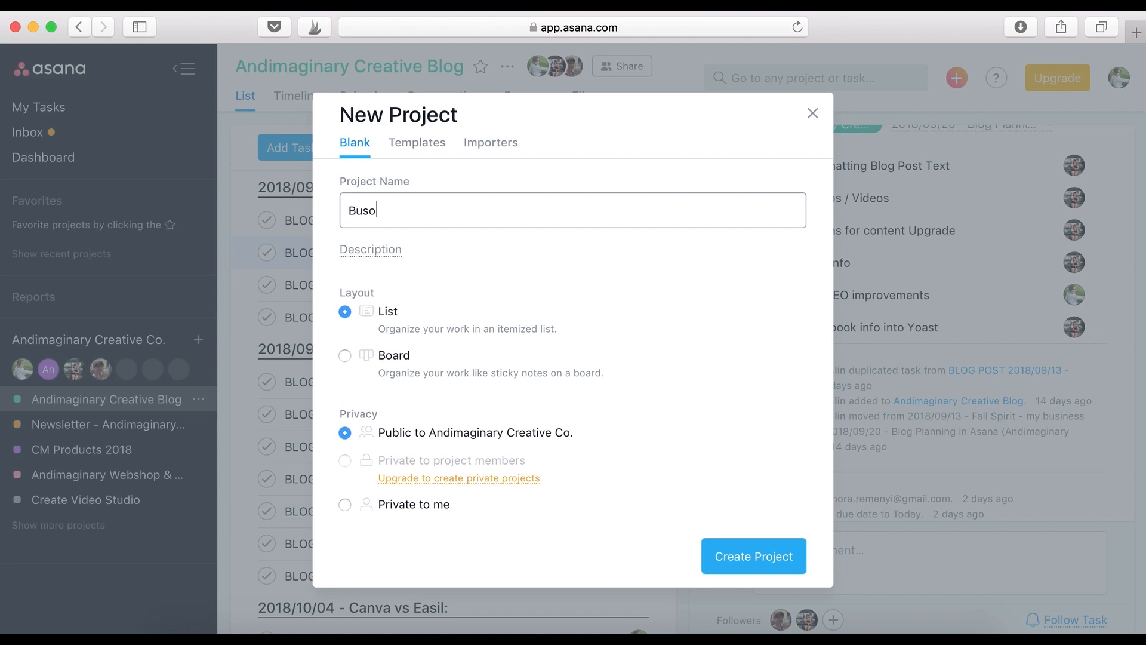
key("BackSpace")
key("BackSpace")
type("iness Name - BLOG - 2018")
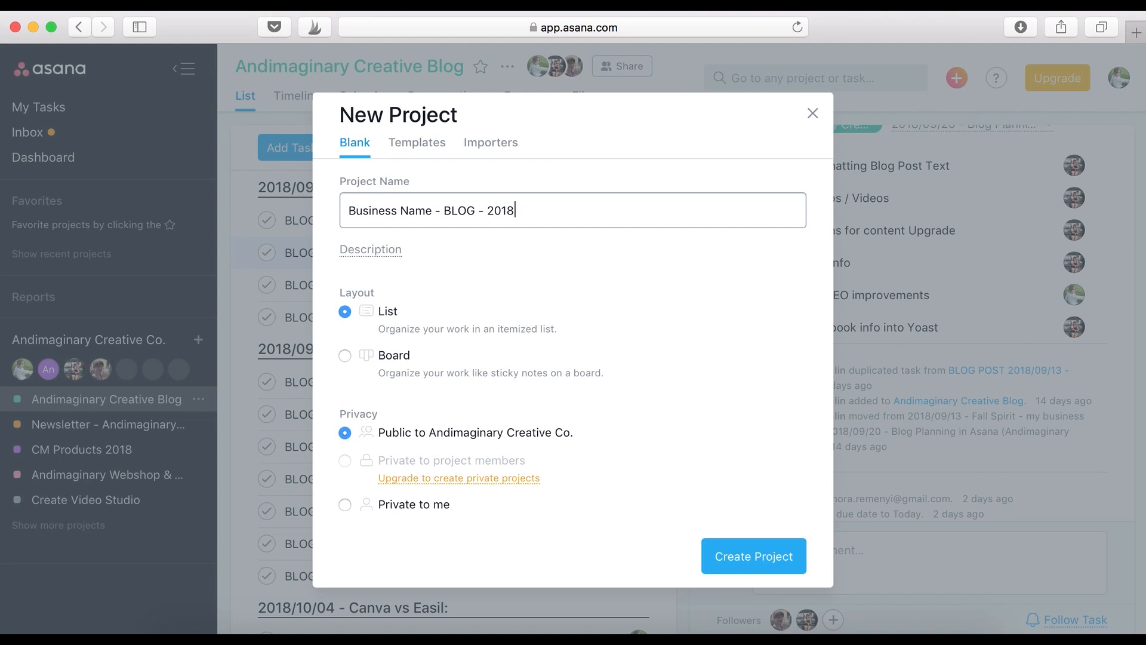
key("BackSpace")
key("BackSpace")
key("BackSpace")
key("BackSpace")
key("BackSpace")
key("BackSpace")
key("BackSpace")
left_click(750, 570)
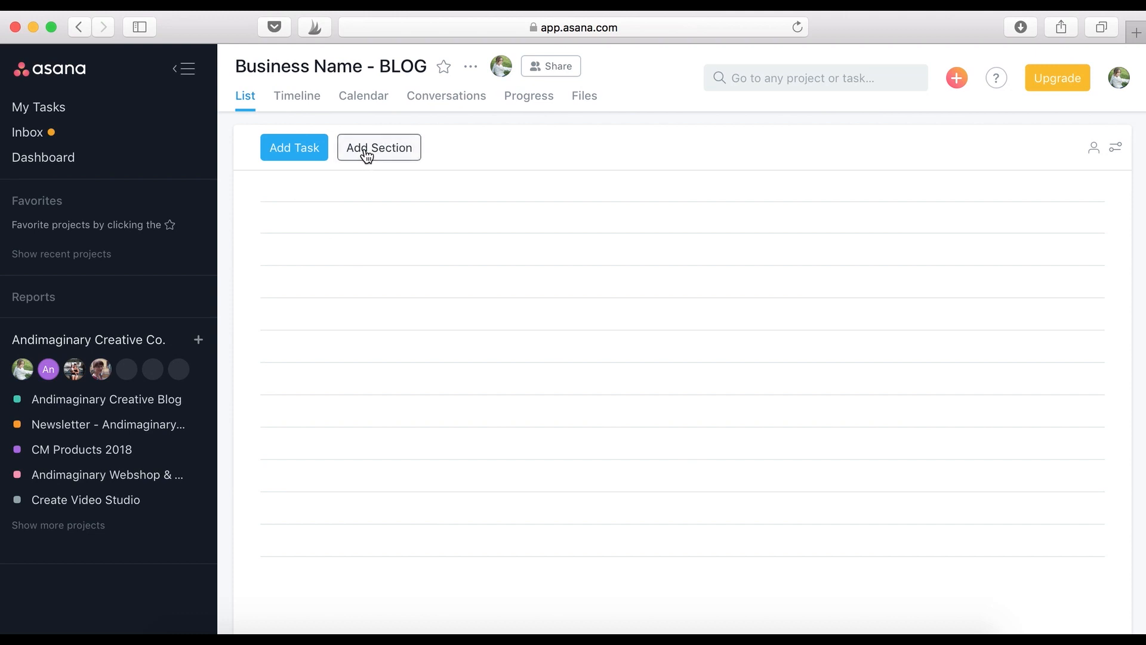
- Add a section heading named "BLOG - 20180920 - Asana Blog Editorial Calendar:" to the empty project, ending in a colon
left_click(302, 196)
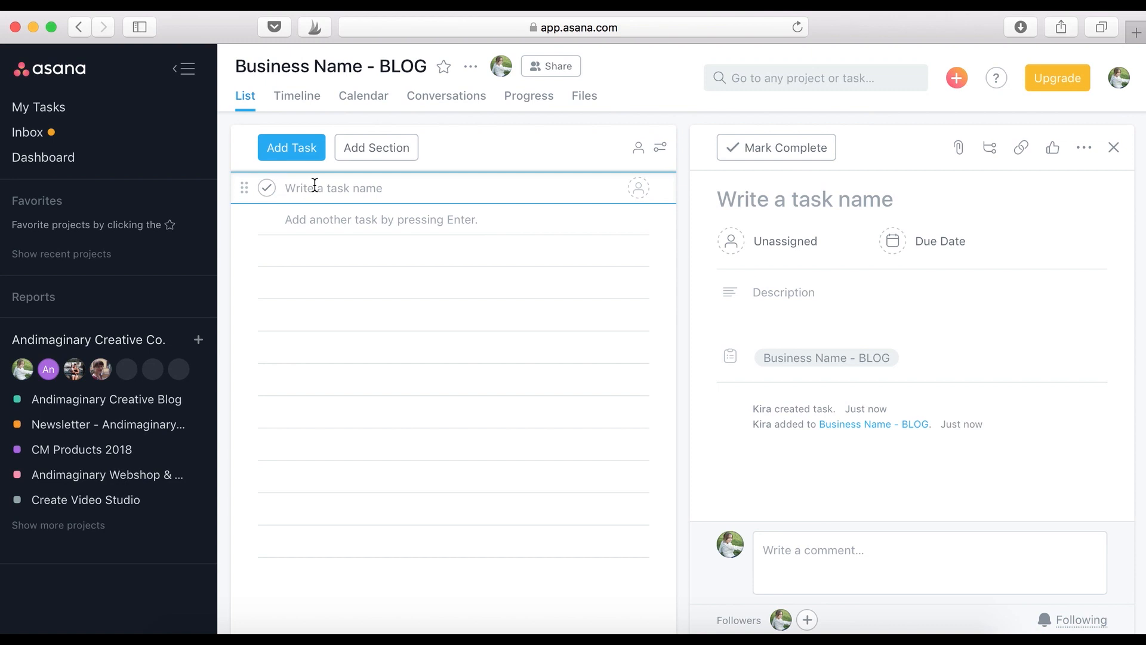
type("BLOG - ")
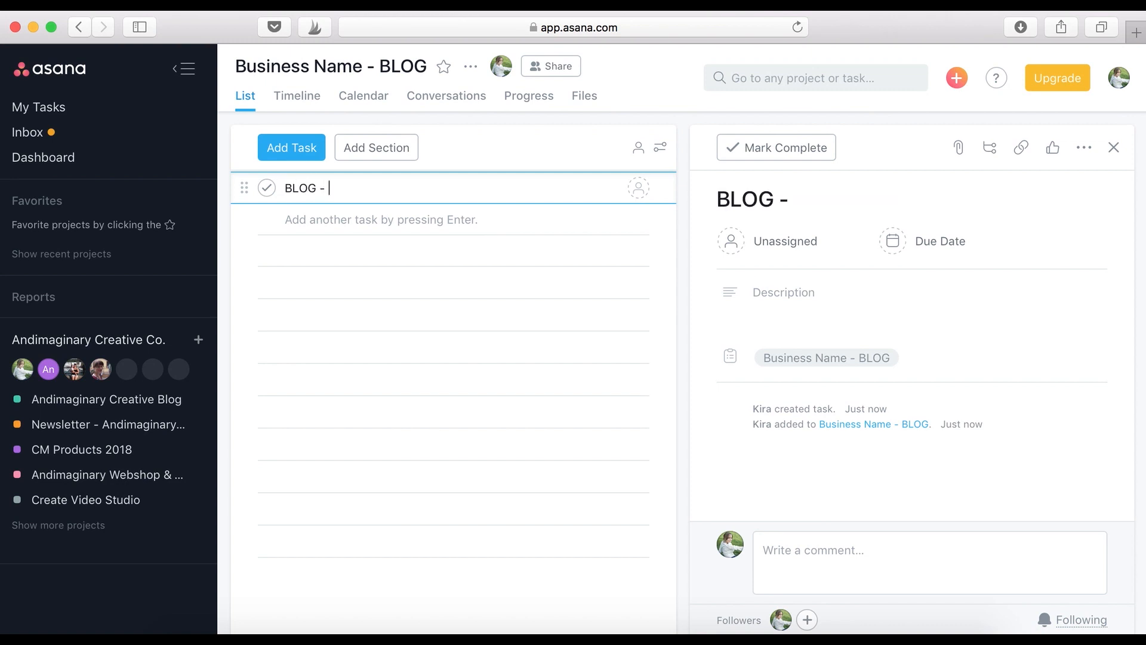
type("2018")
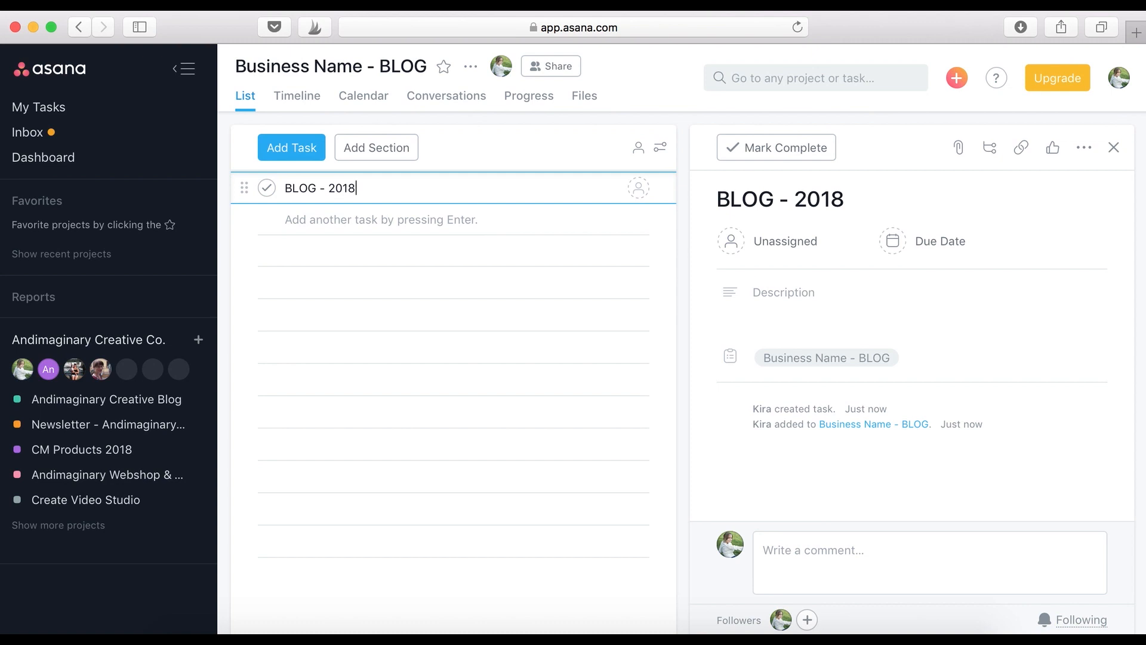
key("BackSpace")
type("80920")
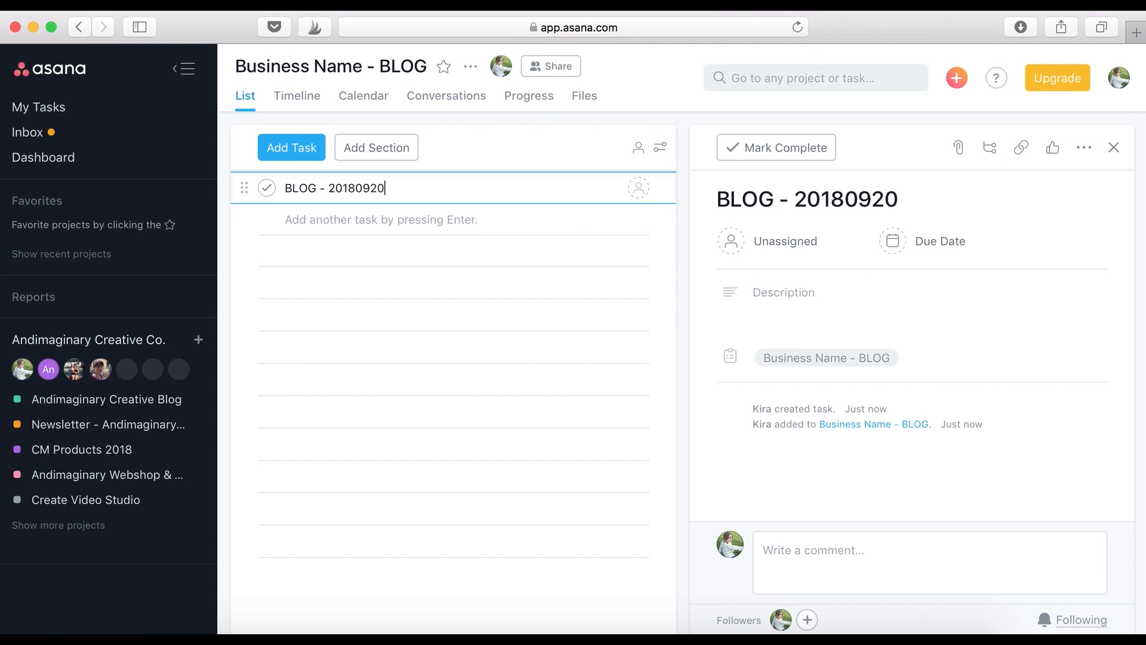
type(" - Asana B")
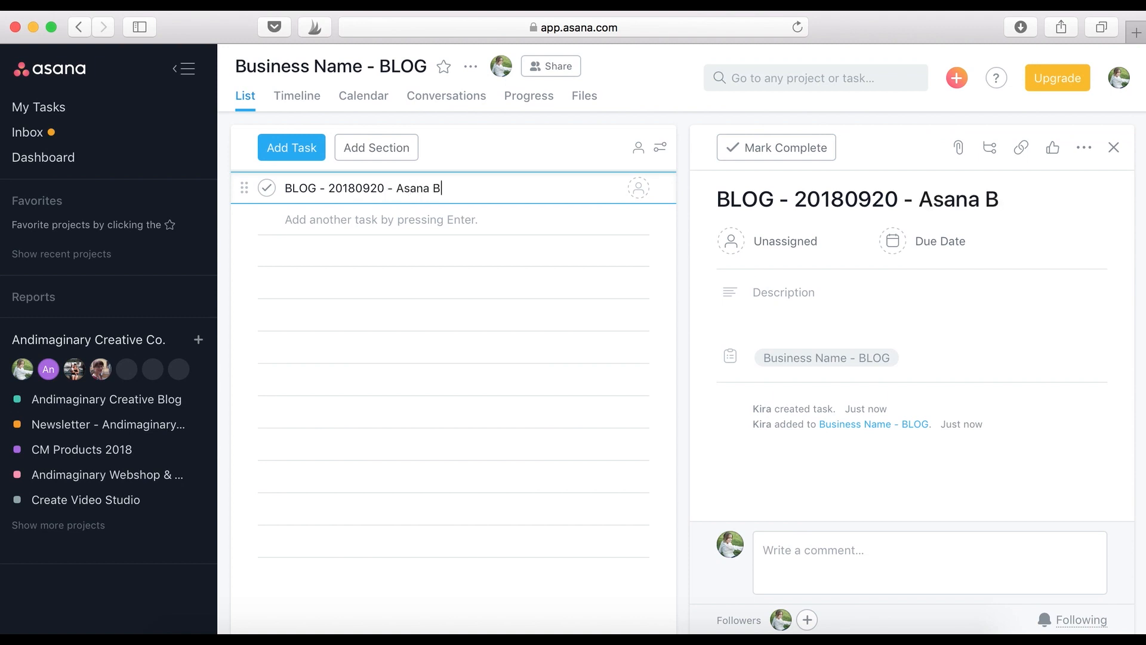
type("log Editor")
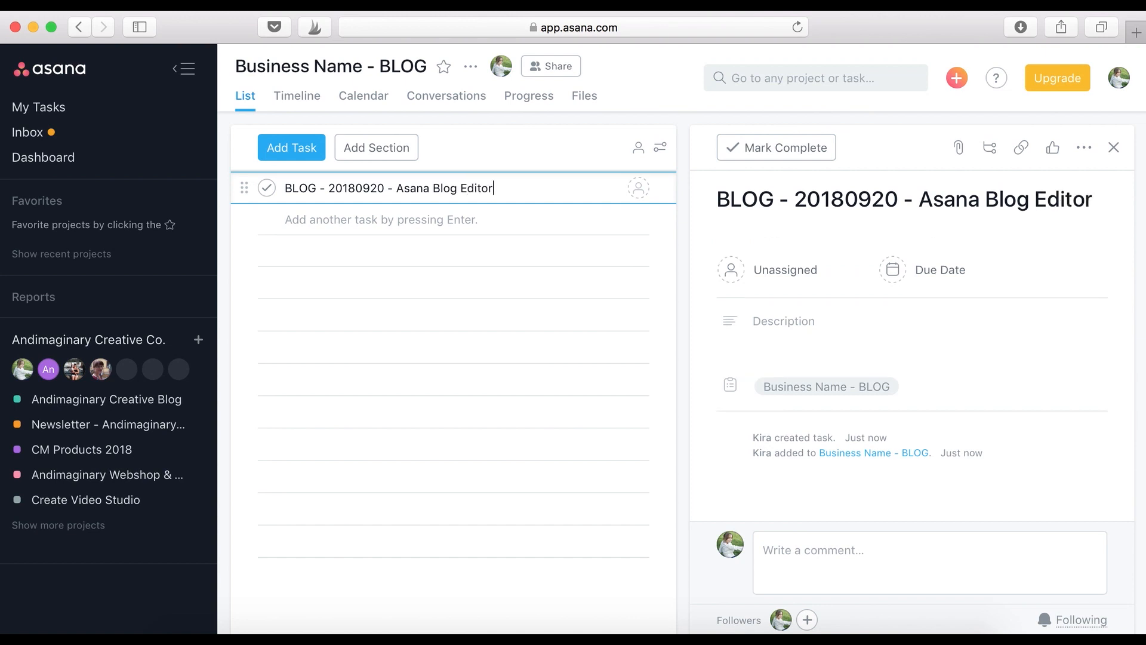
type("ial Calendar")
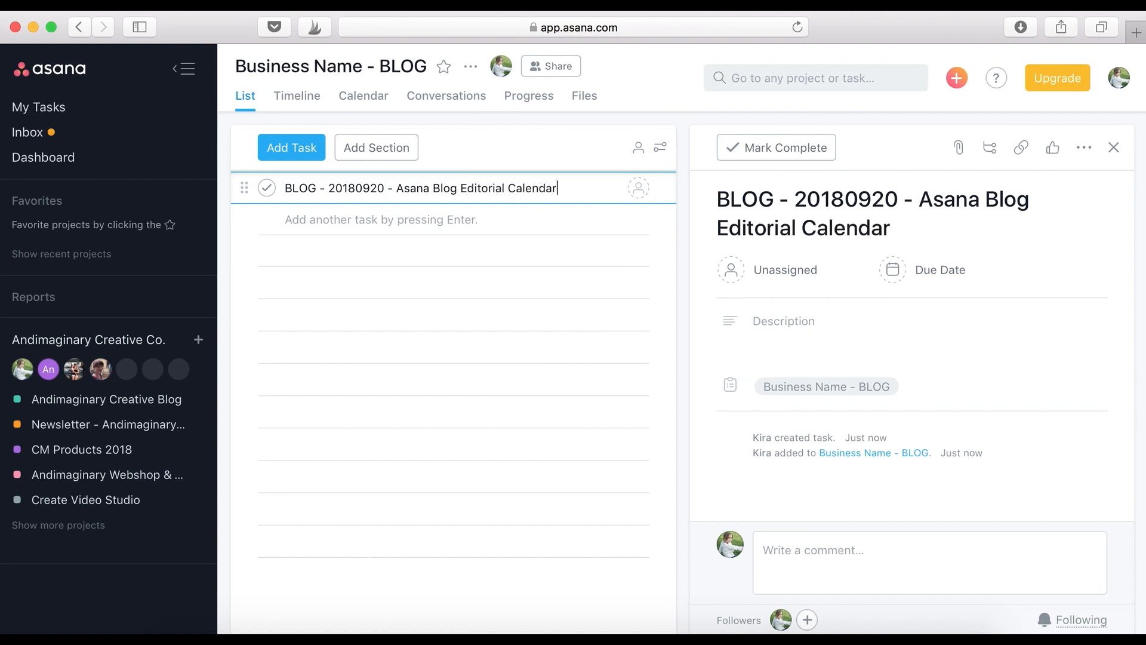
type(":")
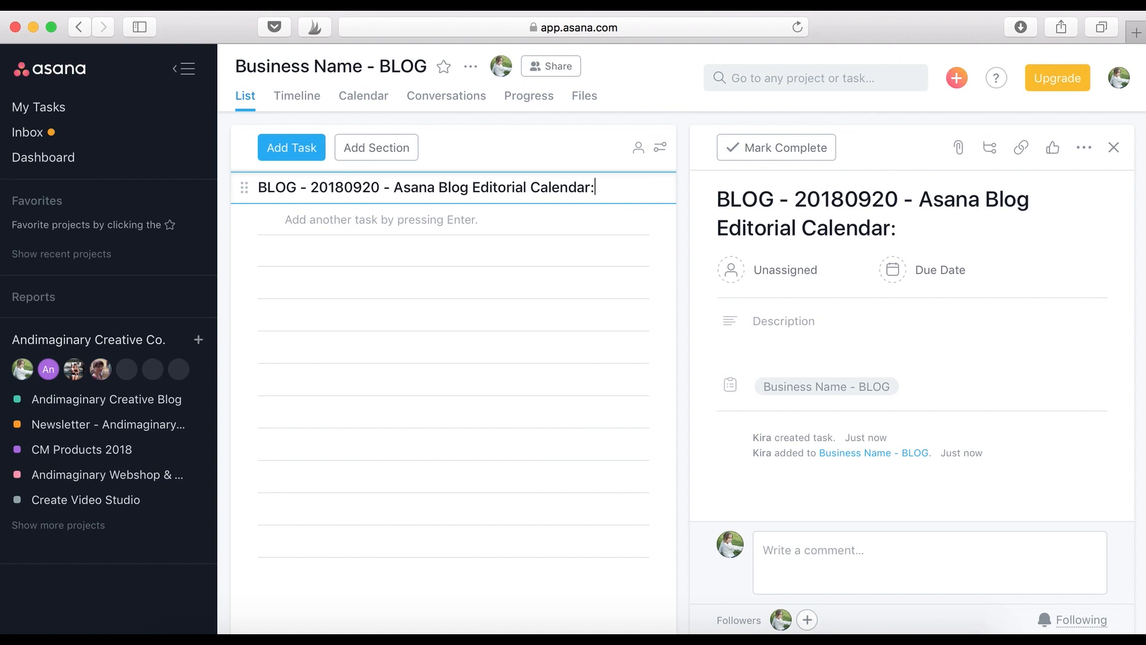
- Add a task named "BLOG - 20180920 - Write Blog Post" under the Asana Blog Editorial Calendar section
key("Return")
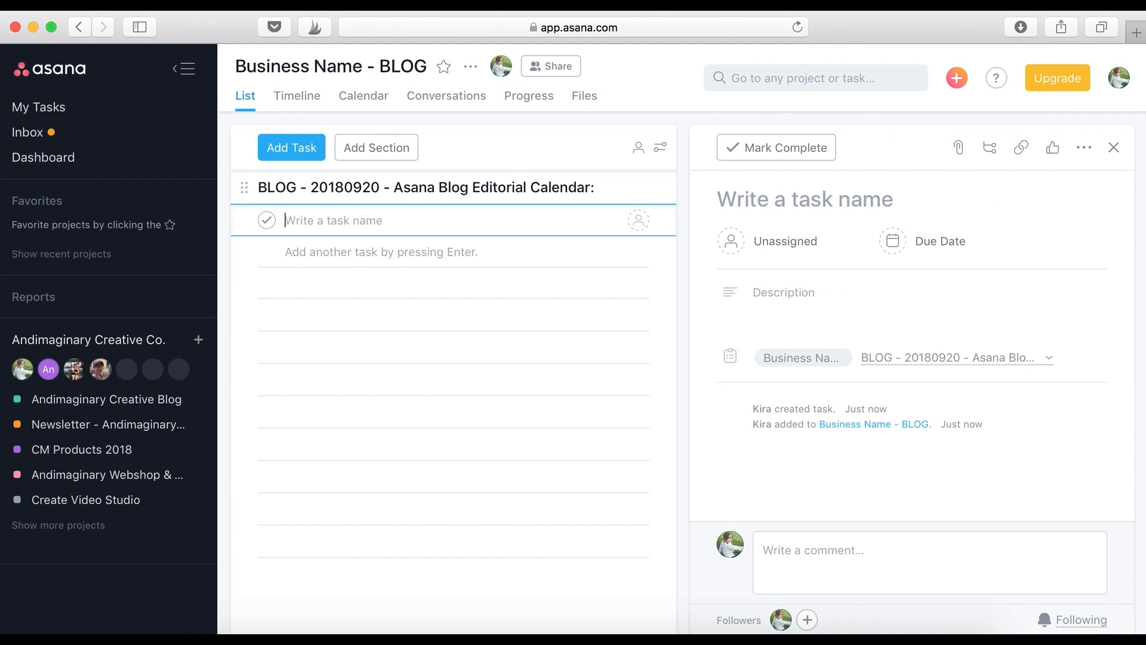
type("BLOG - 2018")
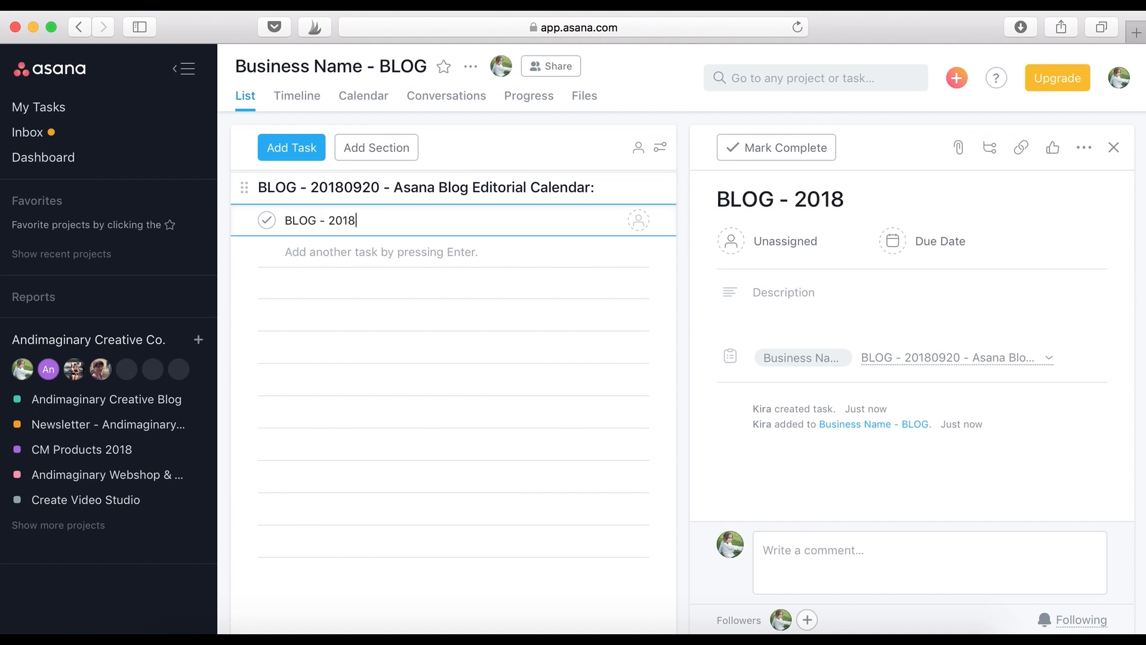
type("0920")
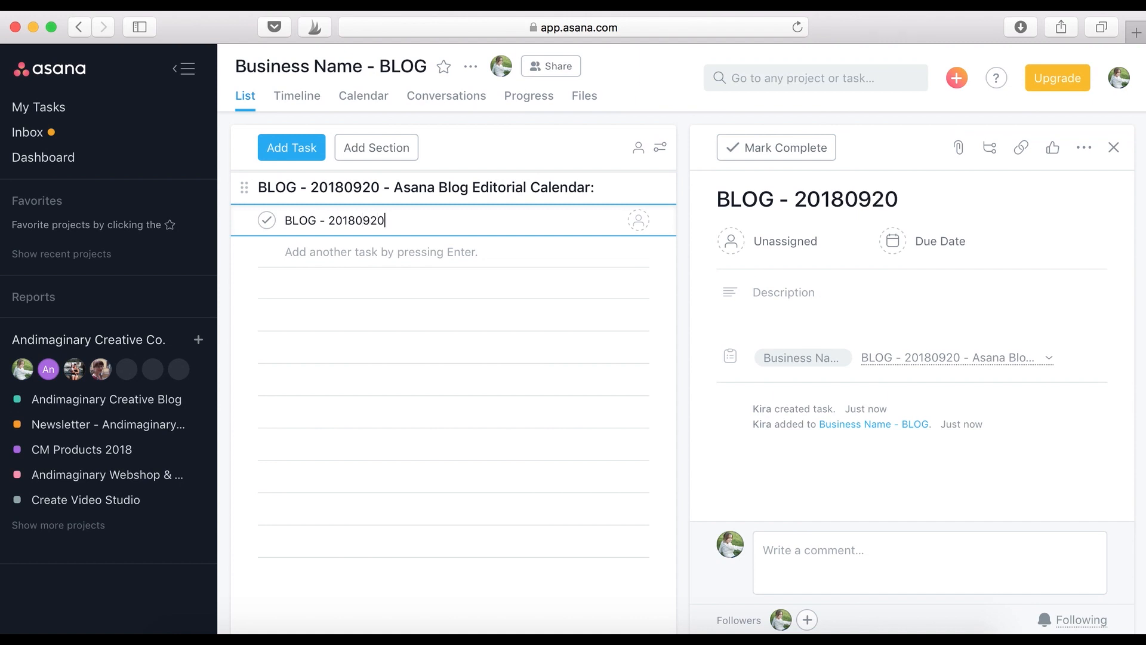
type(" - Write Blog Post")
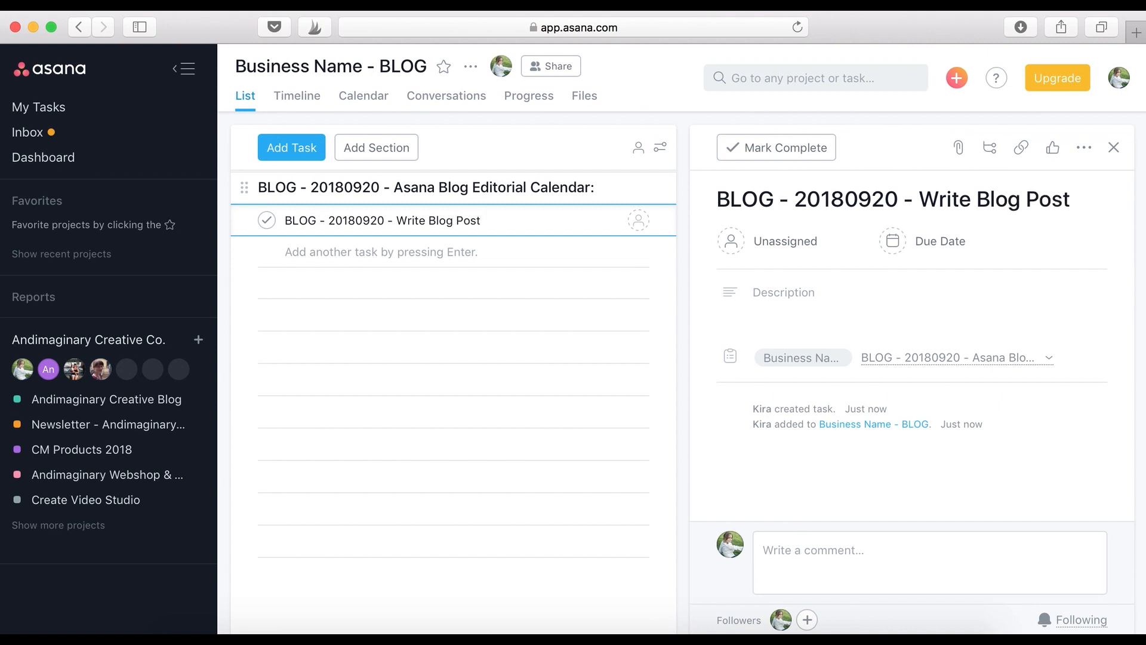
key("Return")
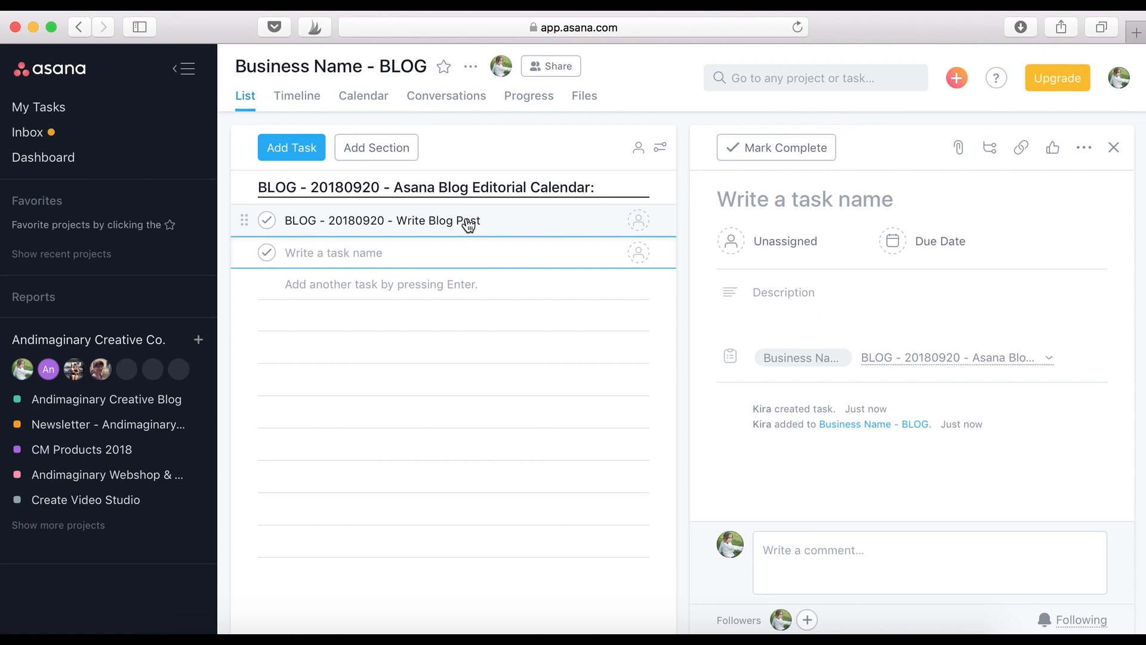
- Rename the first task under the section as "BLOG - 20180920 - Draft blog post"
left_click(401, 227)
left_click_drag(481, 220, 400, 226)
type("Dra")
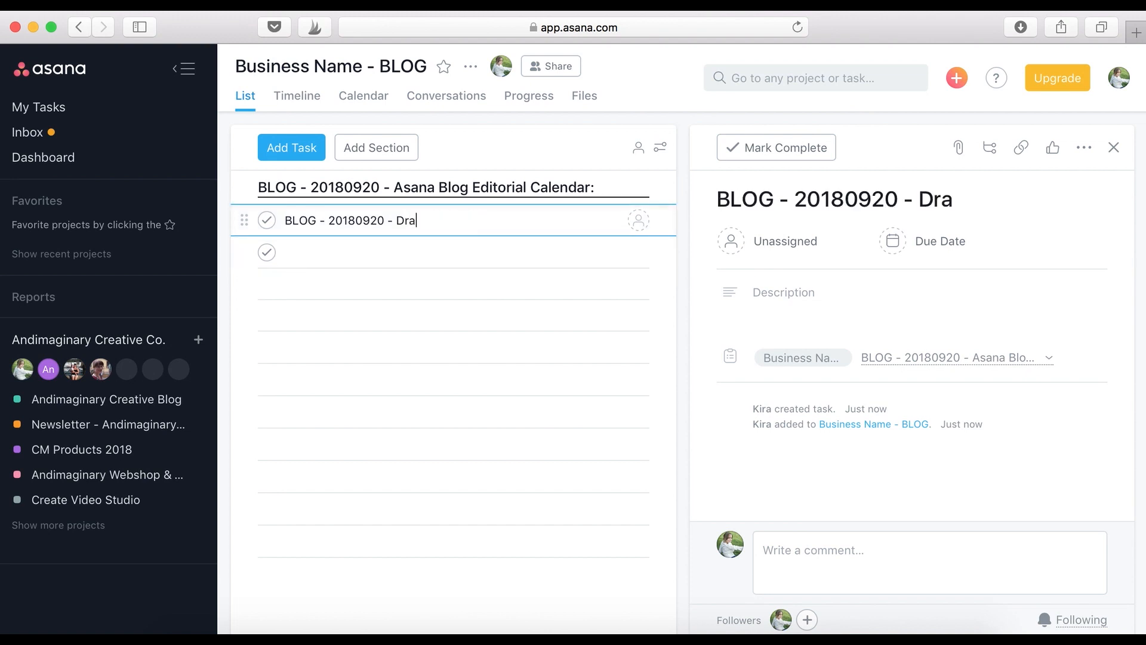
type("ft blog post")
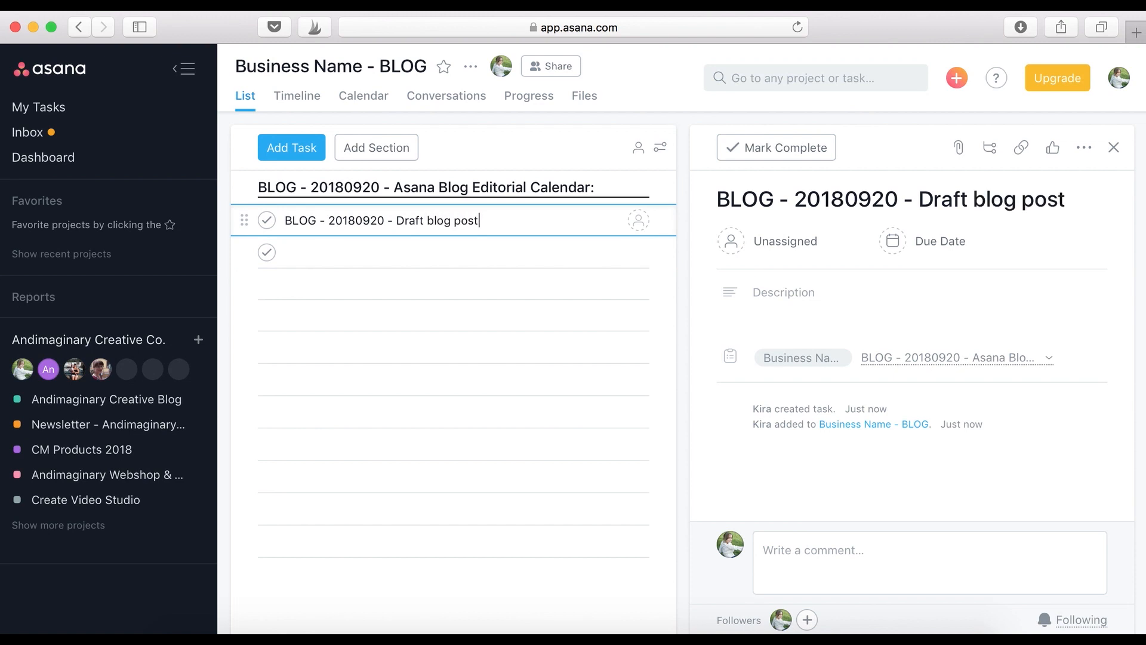
- Name the empty task below the draft task "BLOG - 20180920 - Write blog post"
left_click(387, 246)
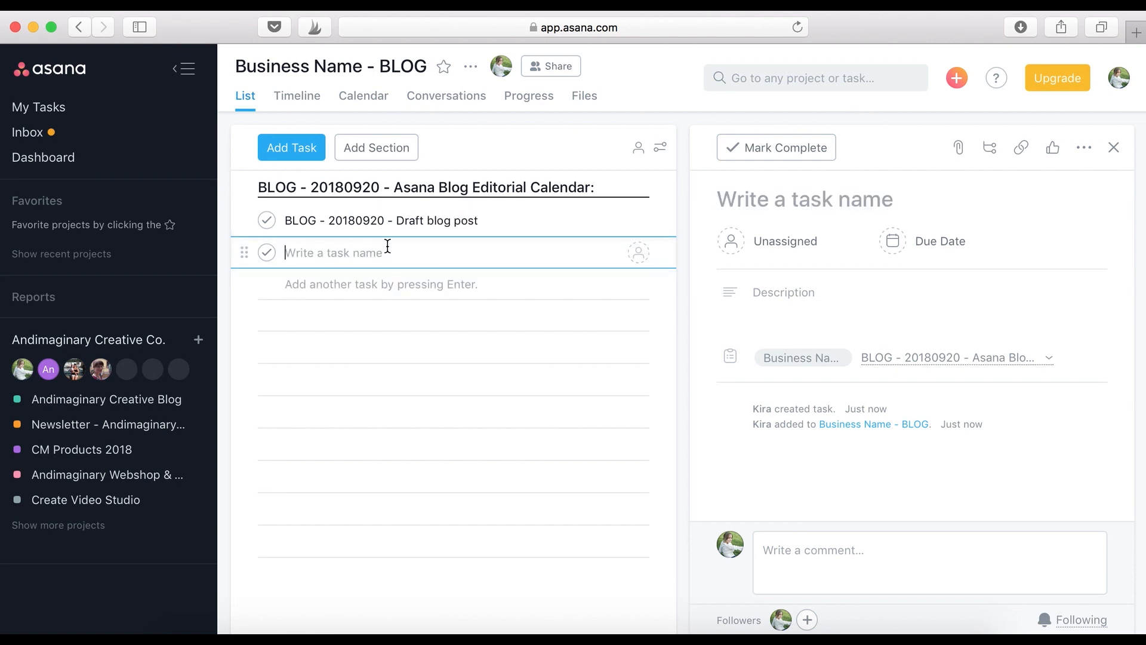
type("BLOG - 20180920")
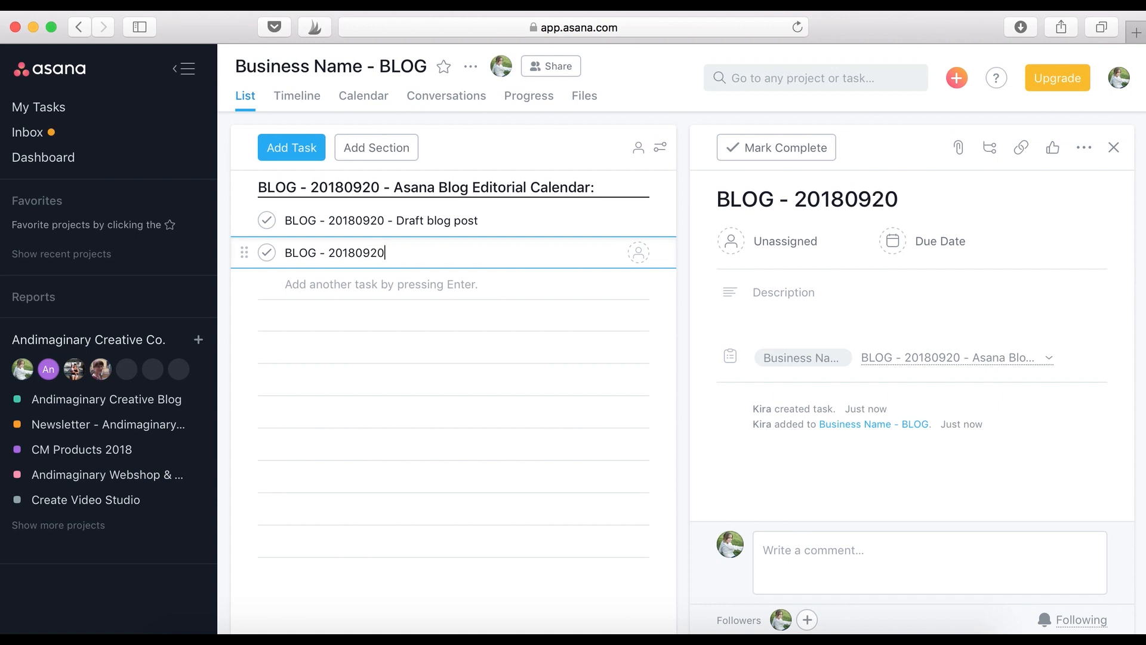
type(" - Write blog post")
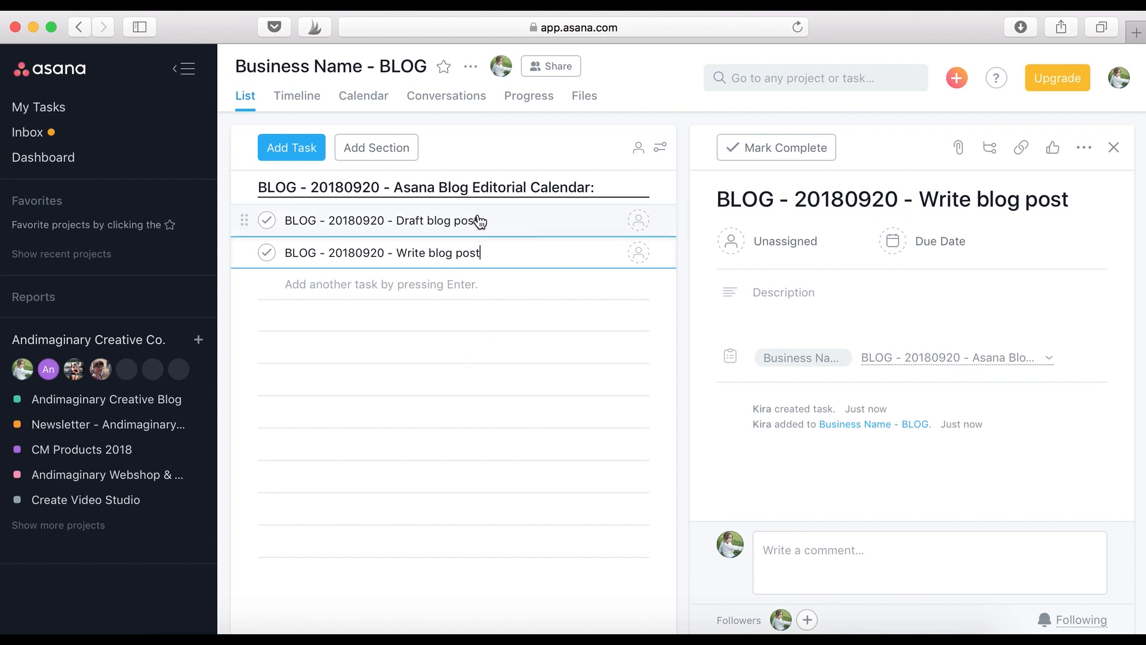
- Add the subtask "Create draft sheet in my bullet journal" to the Draft blog post task and assign it to the account owner
left_click(493, 222)
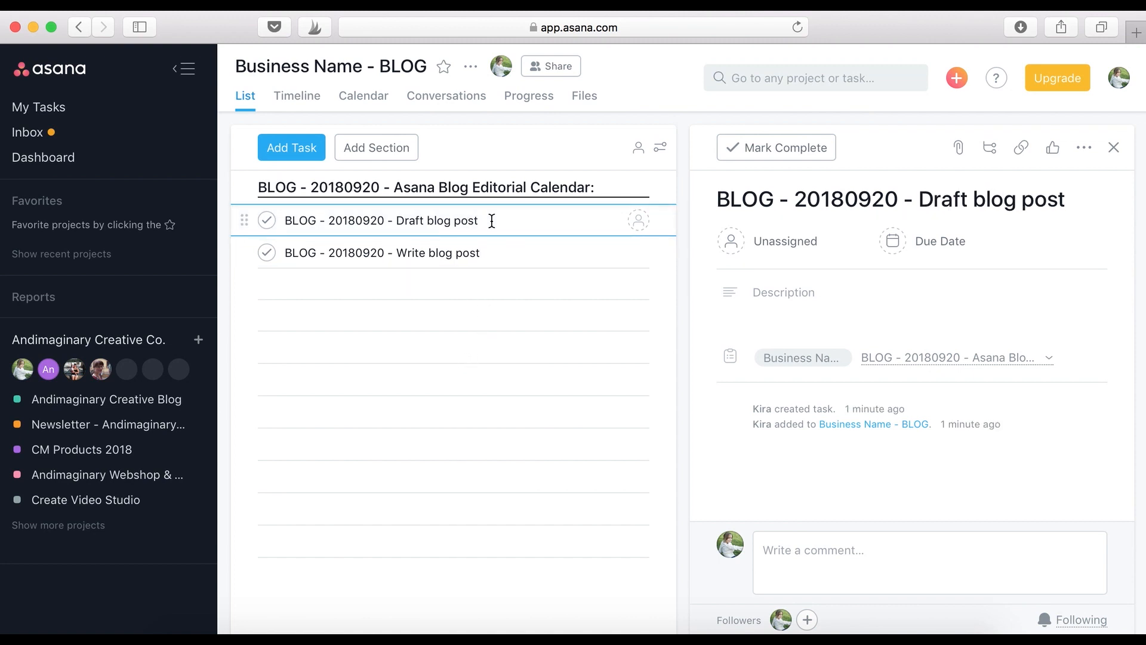
left_click(989, 154)
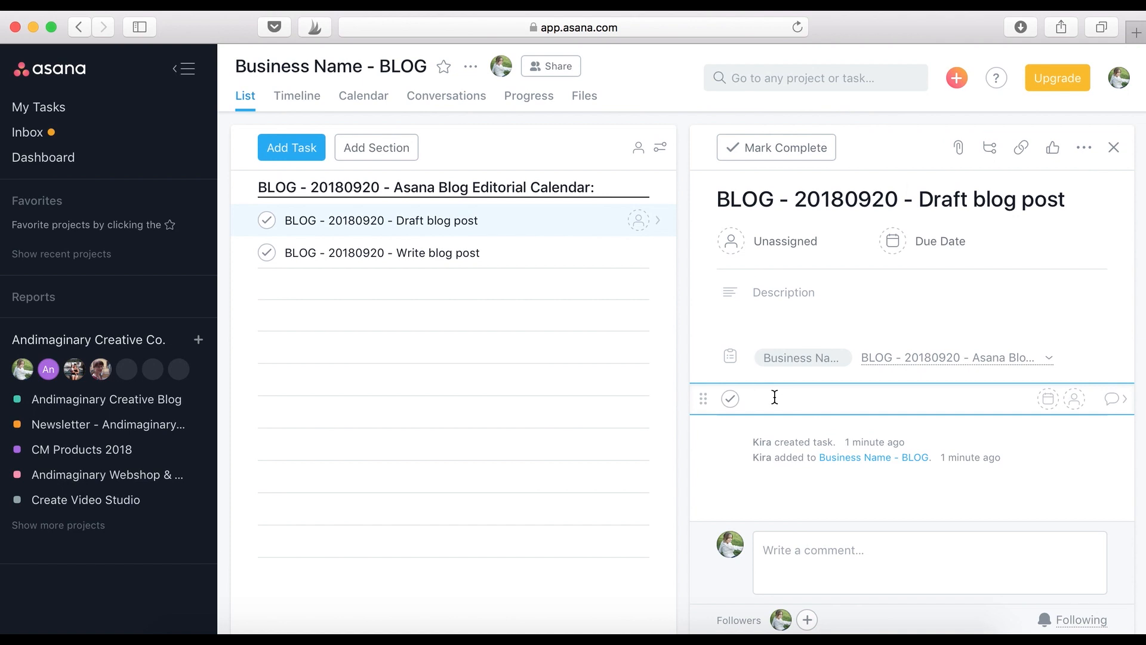
type("Create draft sheet in my bullet journal")
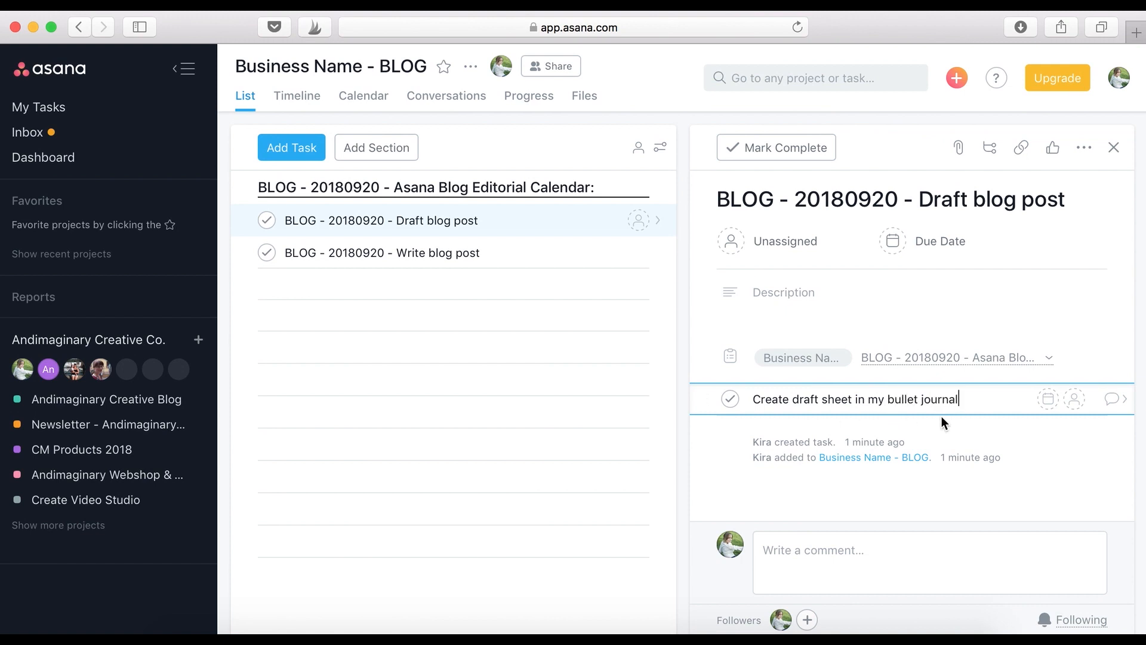
left_click(1074, 398)
left_click(1046, 455)
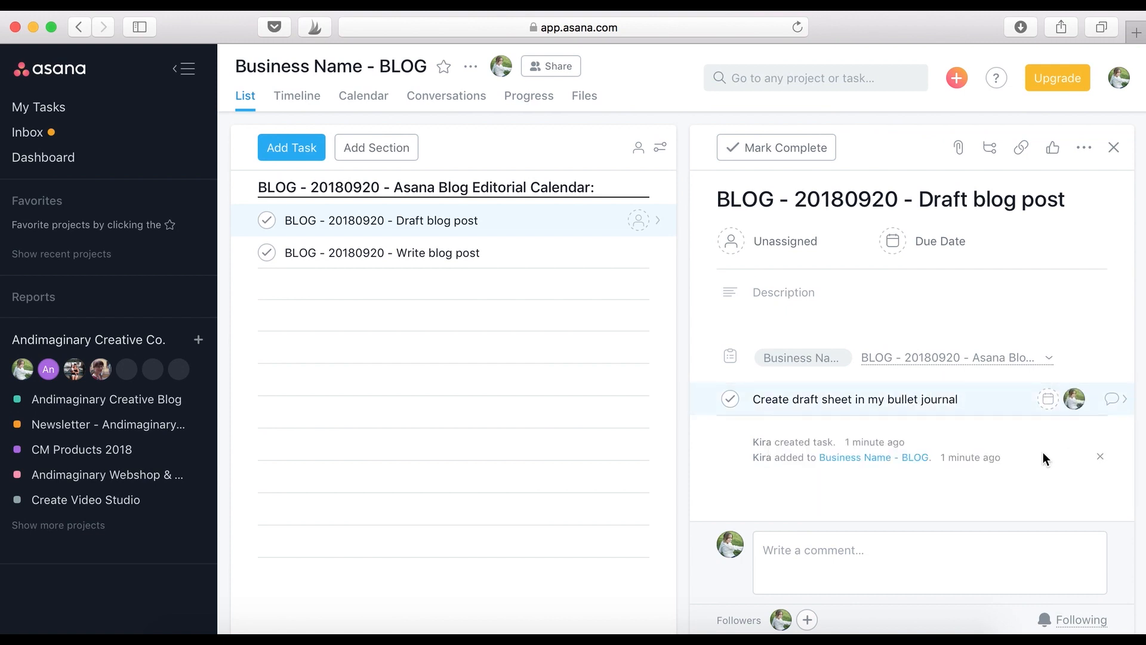
- Add a second subtask named "Write draft in bullet journal" to the Draft blog post task
left_click(991, 402)
key("Return")
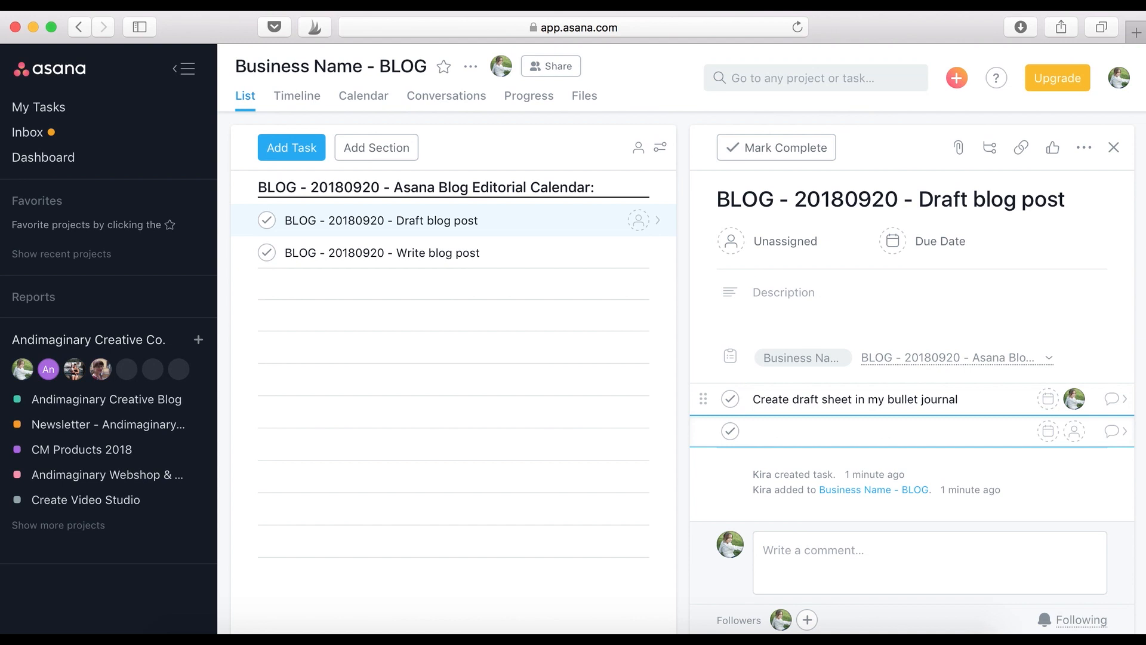
type("Write draft in bullet journal")
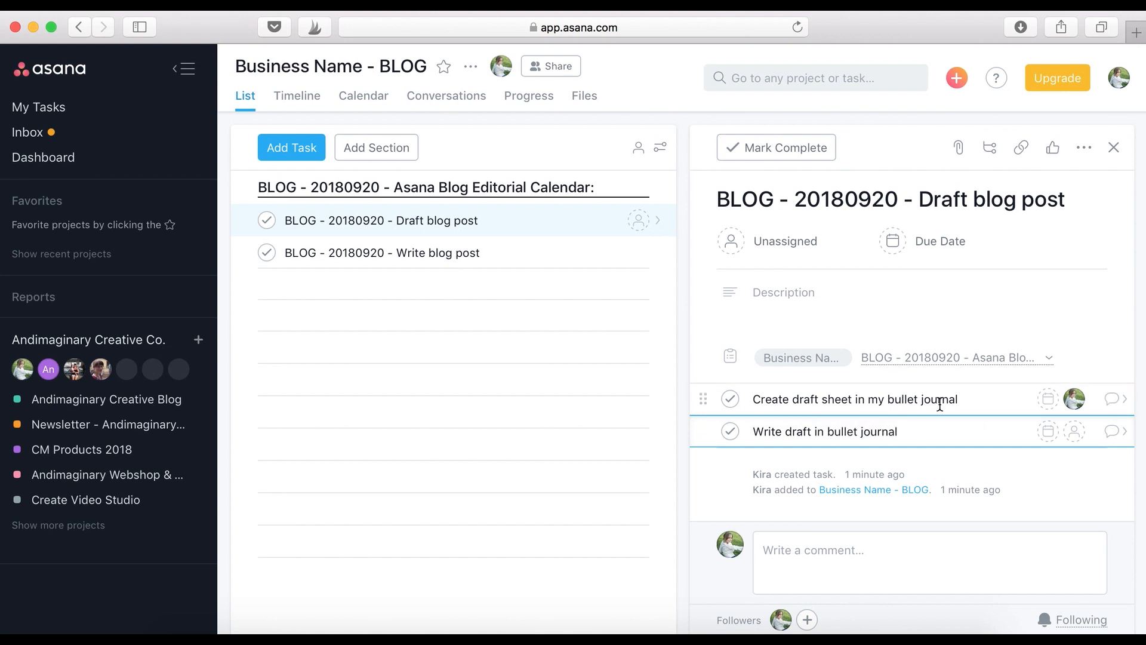
- Add the section "BLOG - 20180927 - Google Drive for Blogging:" below the Write blog post task
left_click(525, 256)
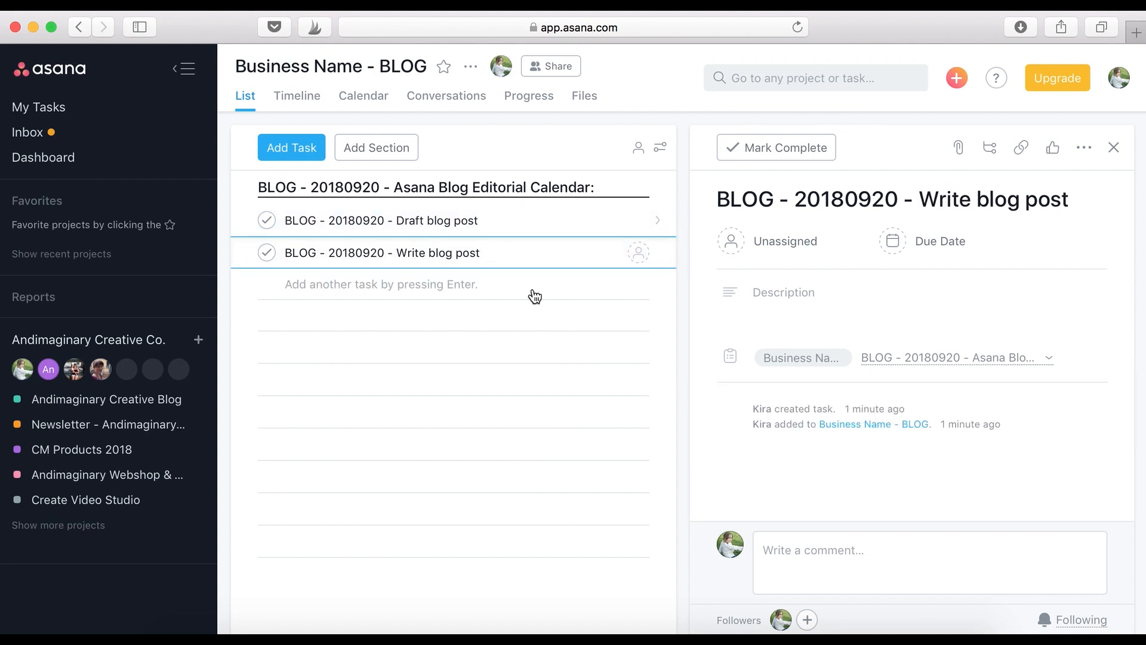
key("Return")
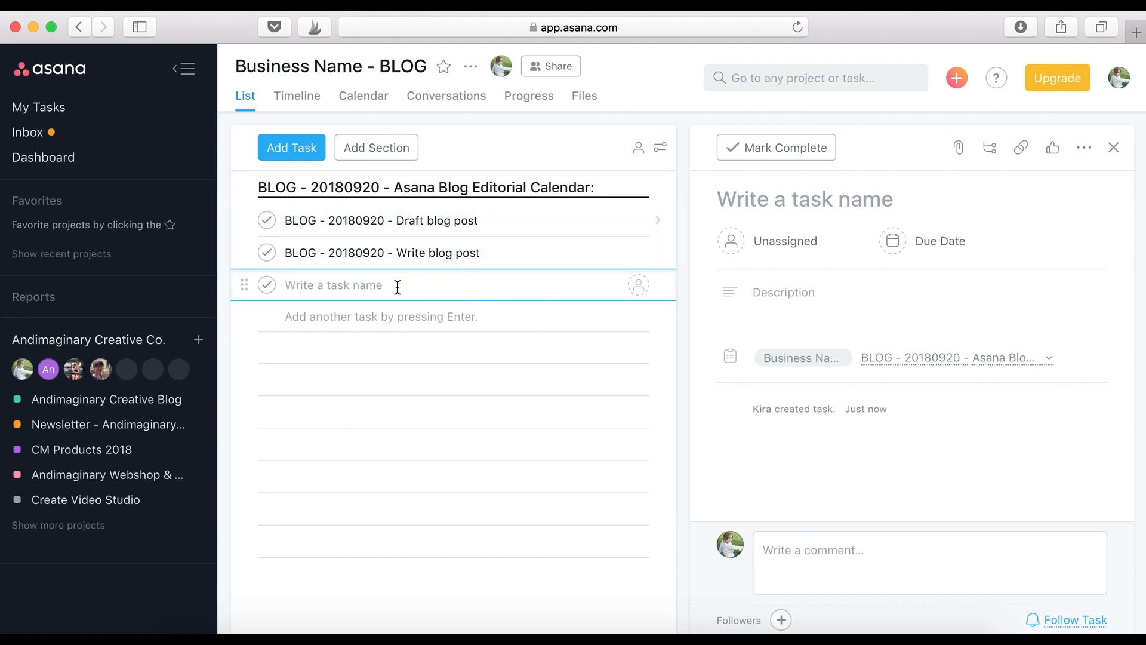
type("BLOG ")
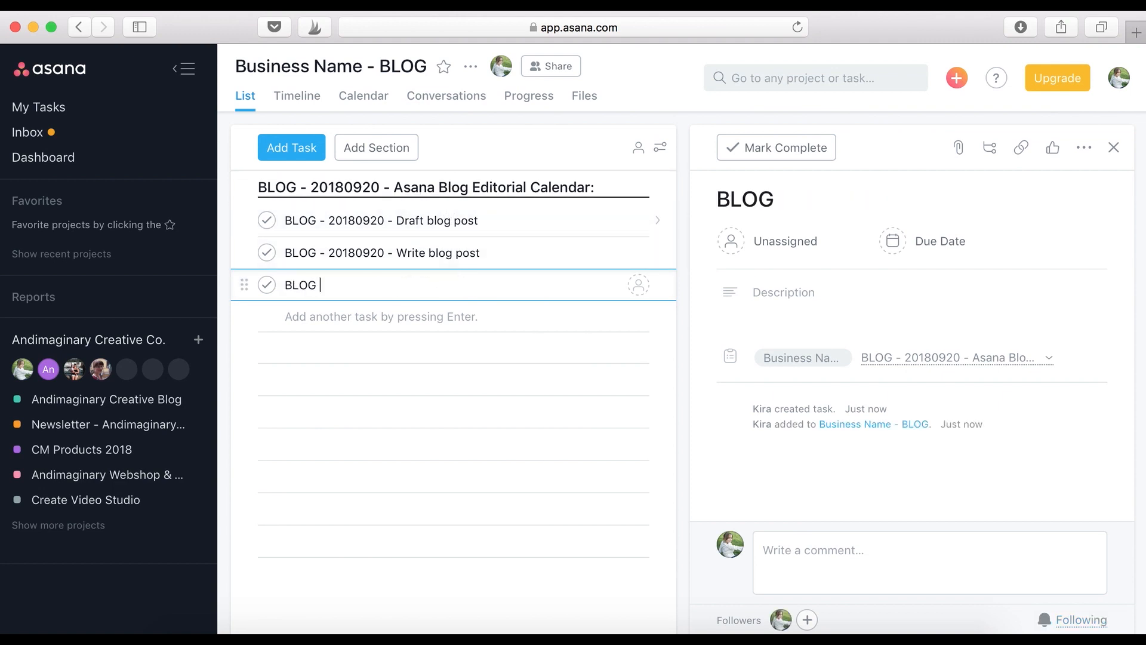
type("- 2018")
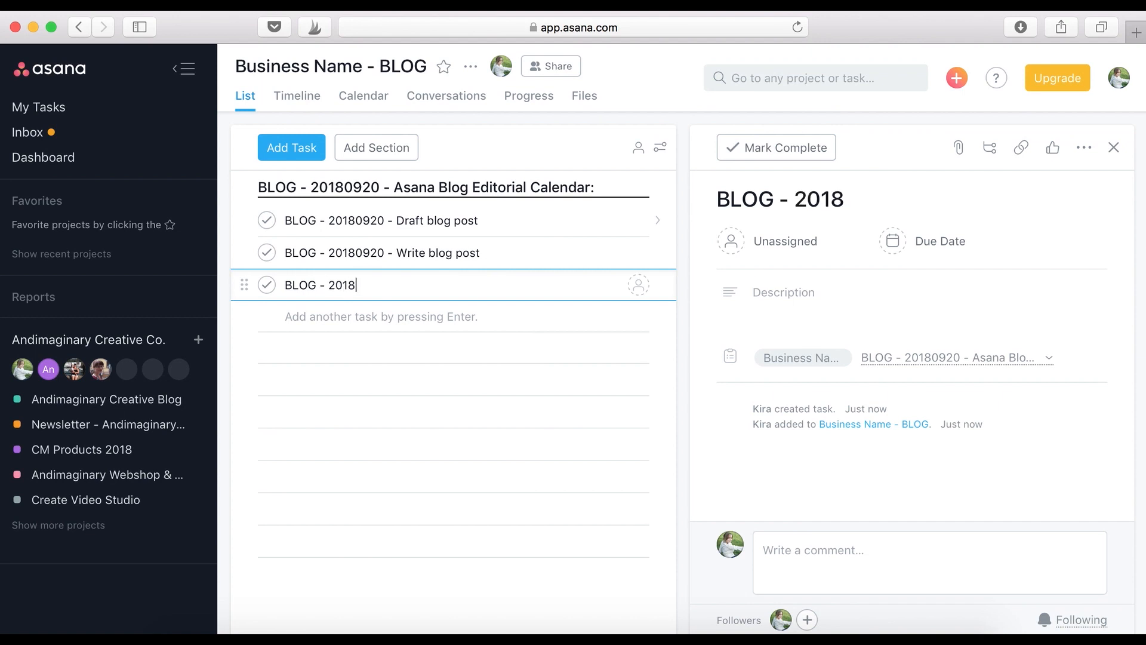
type("0927")
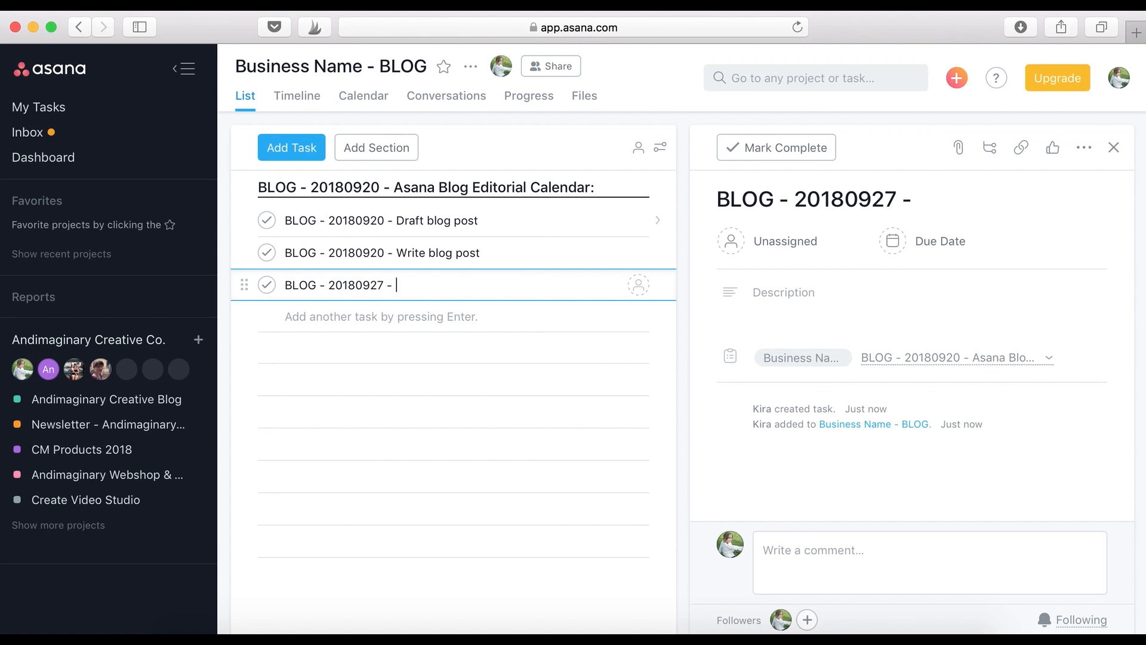
type(" - Google Dri")
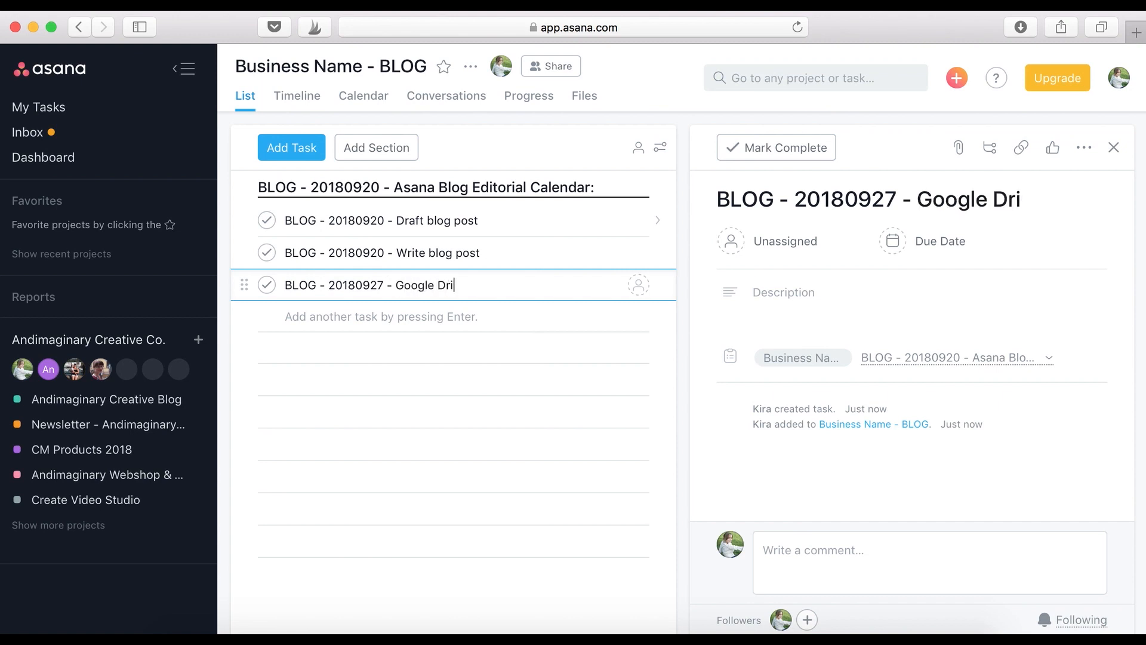
type("ve for Blogggin")
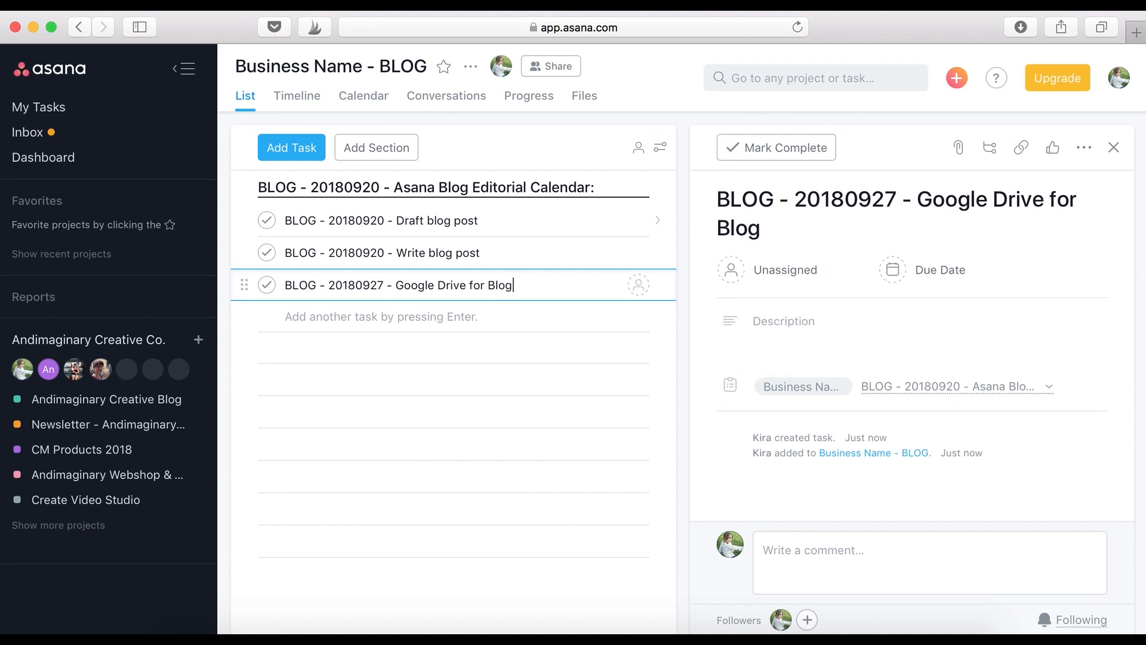
key("BackSpace")
key("BackSpace")
key("BackSpace")
type("ing:")
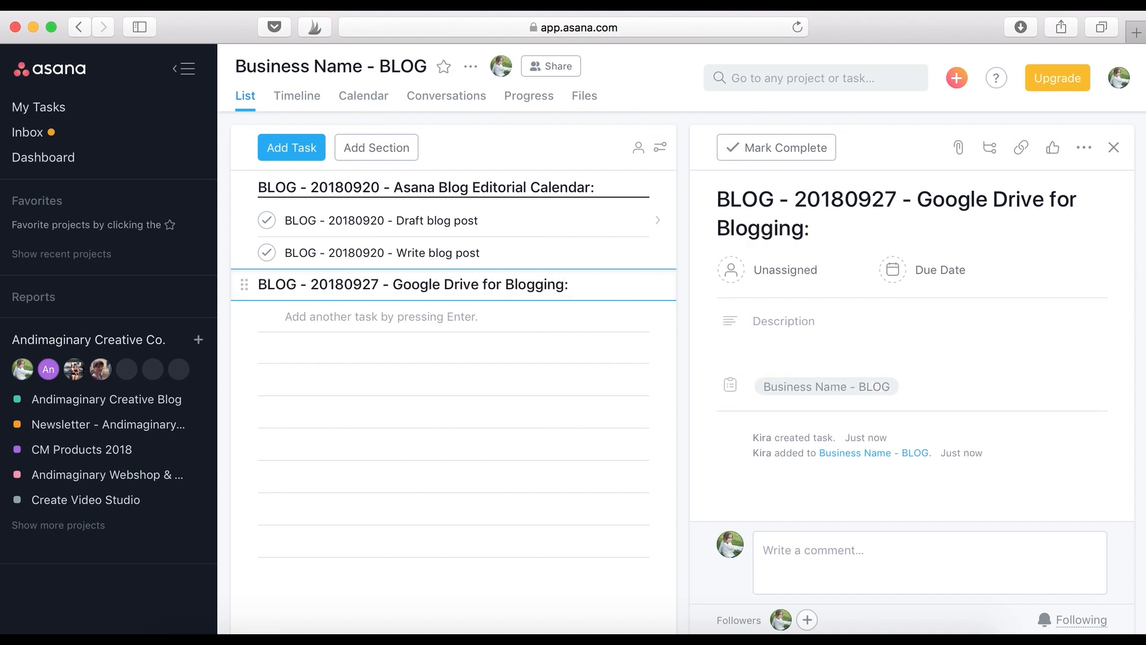
- Add the section "BLOG-20181004 - Blog Topic idea 1:" below the Google Drive for Blogging section
key("Return")
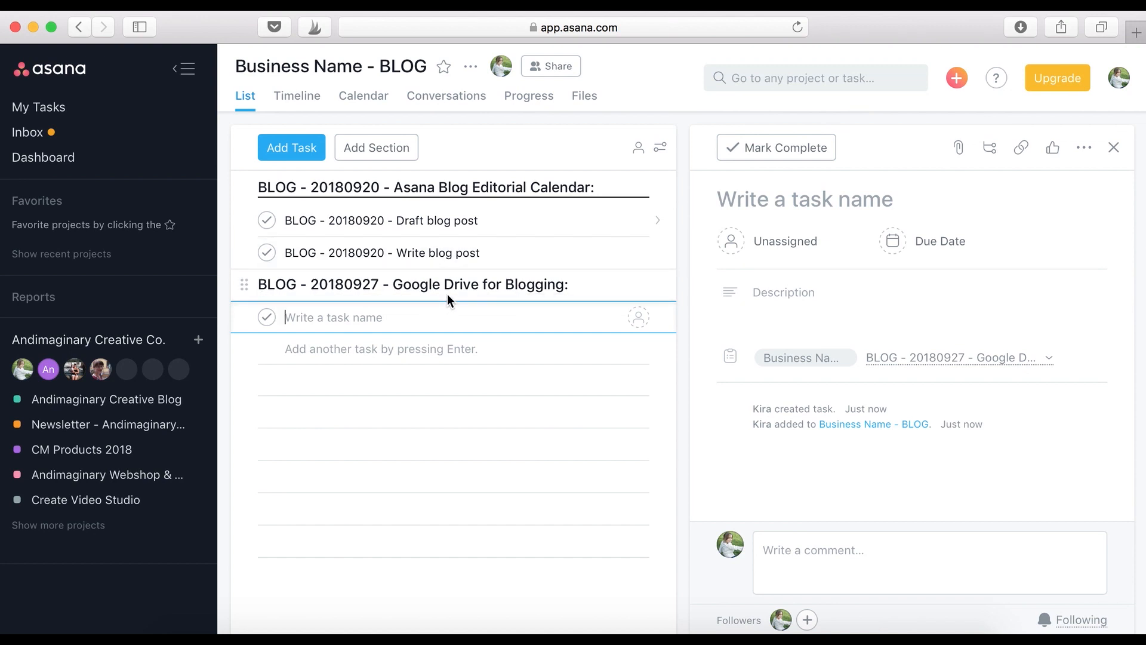
type("BLOG")
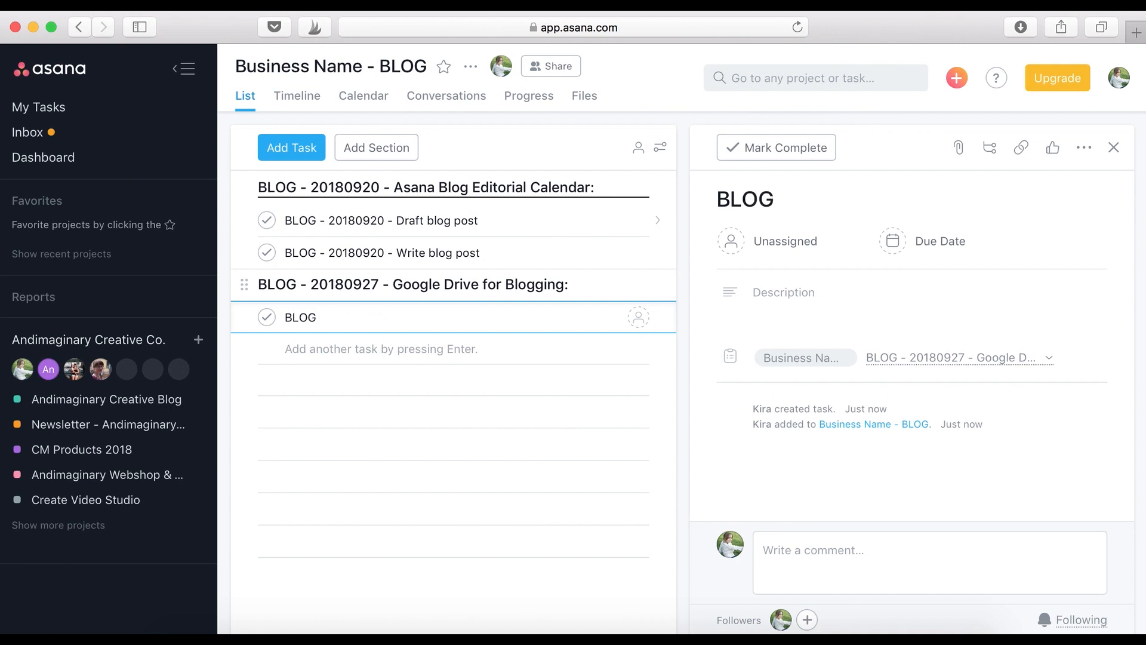
type("-2018100")
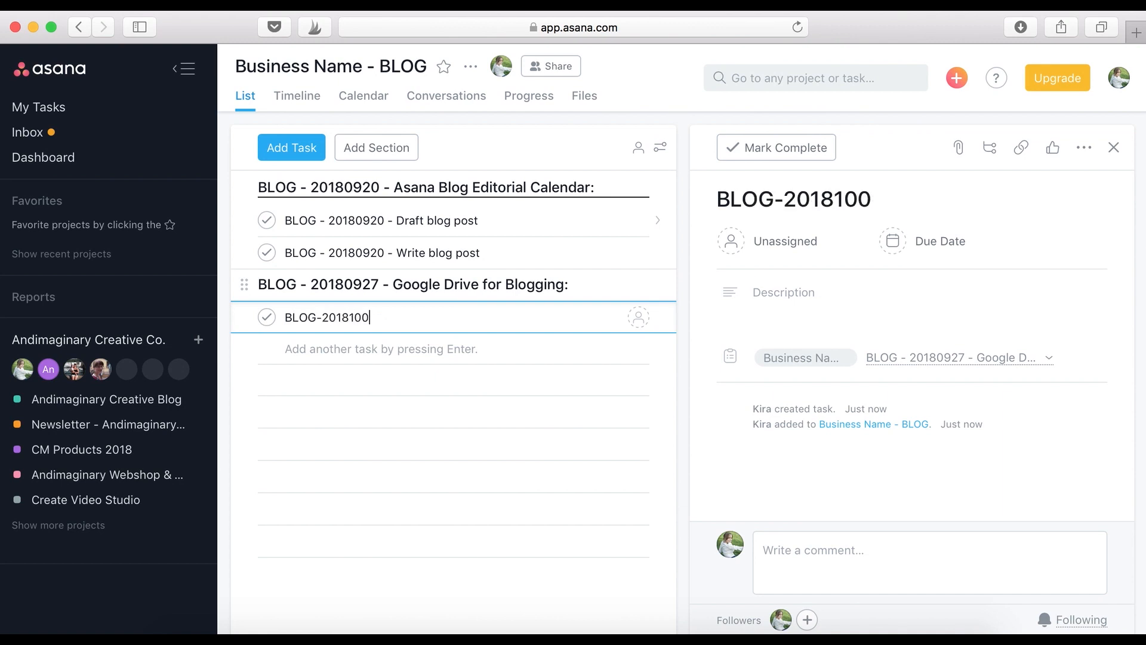
type("4 - Blog To")
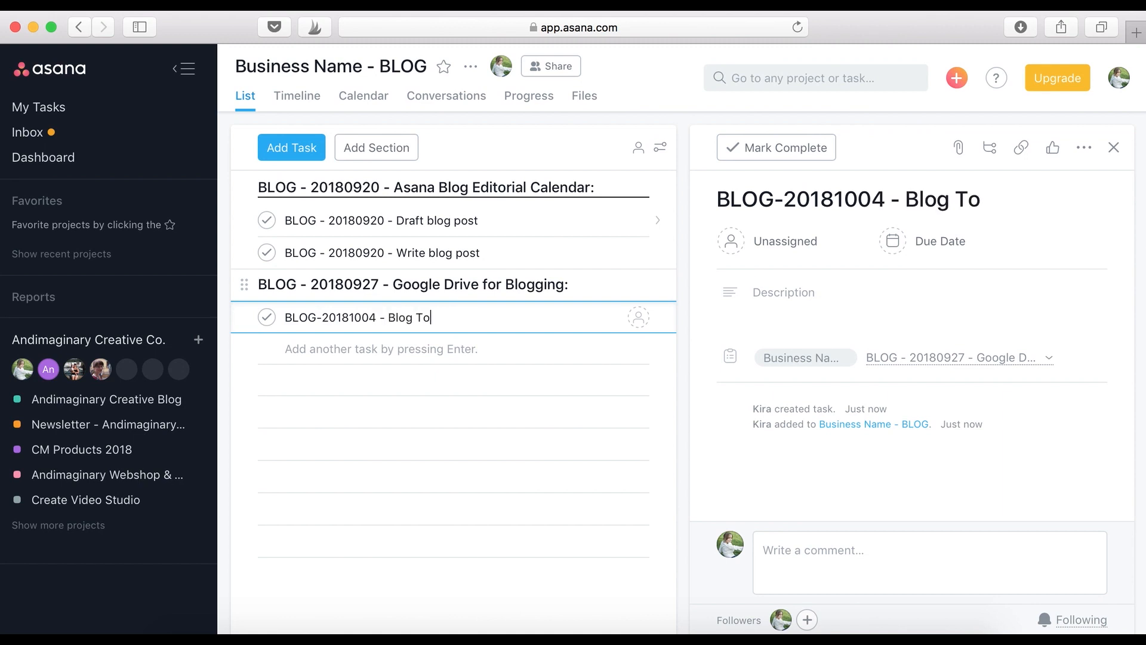
type("pic idea ")
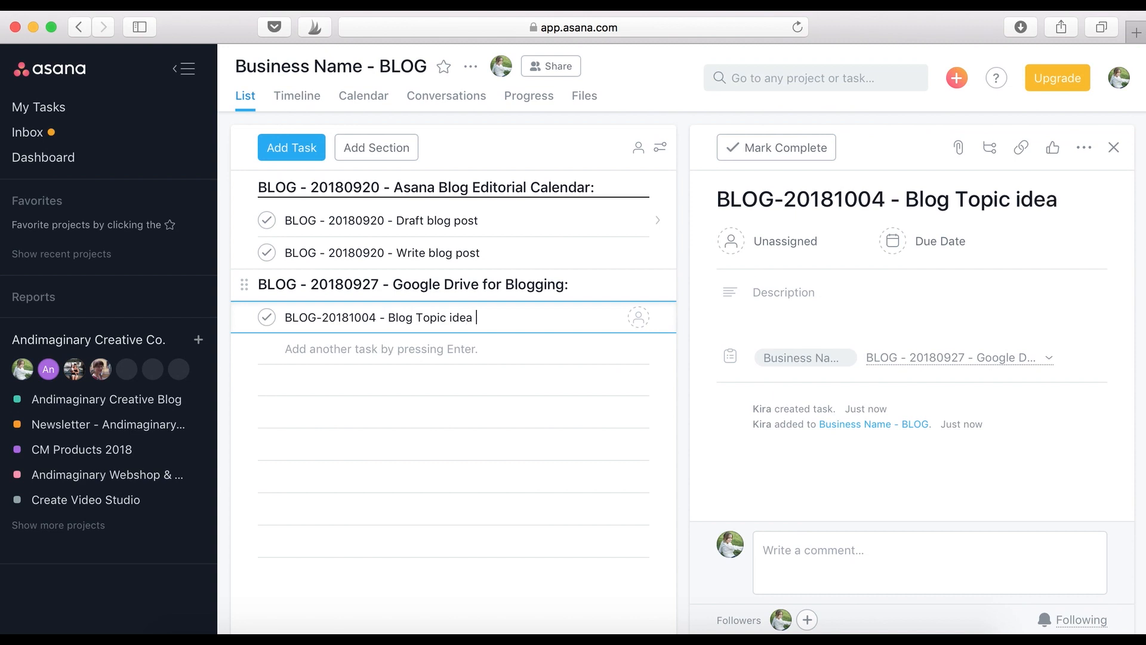
type("1:")
- Add the section "BLOG - 20181011 - Blog Topic Idea 2:" below the Blog Topic idea 1 section
key("Return")
type("Blog")
key("BackSpace")
key("BackSpace")
key("BackSpace")
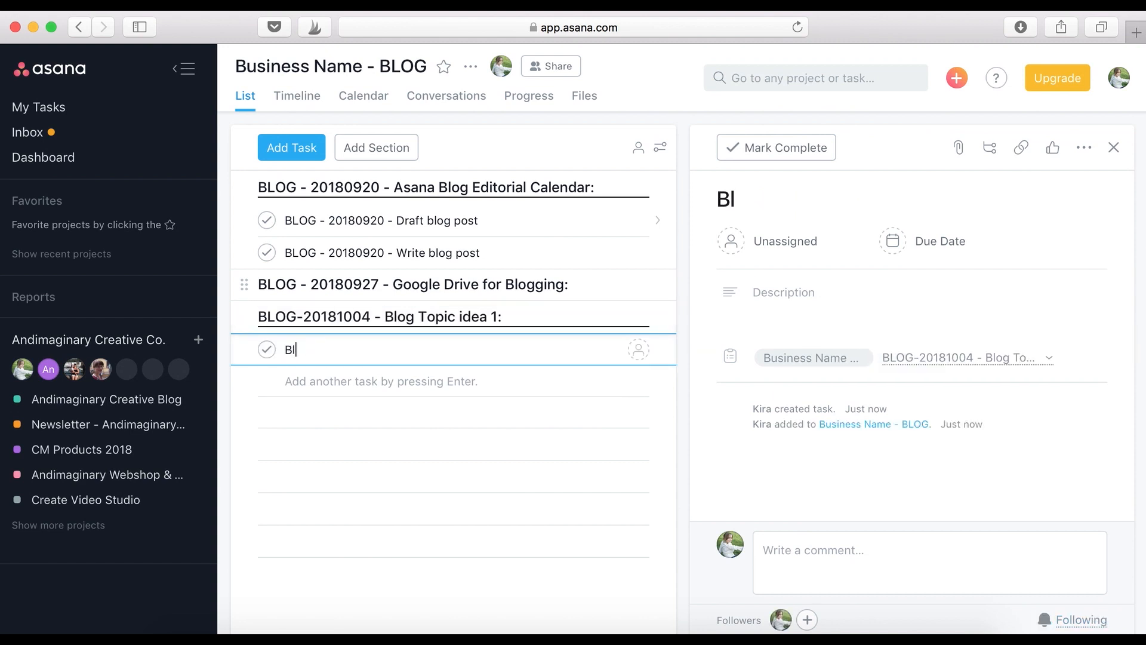
type("LOG - 2018")
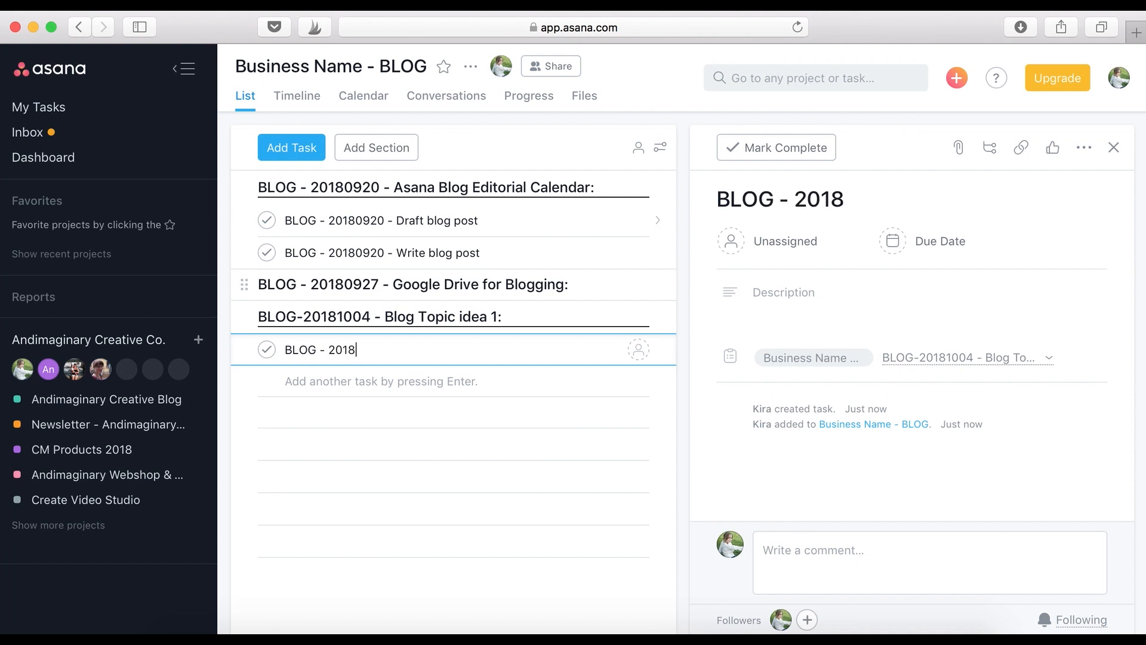
type("1011 - BL")
type("O")
key("BackSpace")
key("BackSpace")
type("log ")
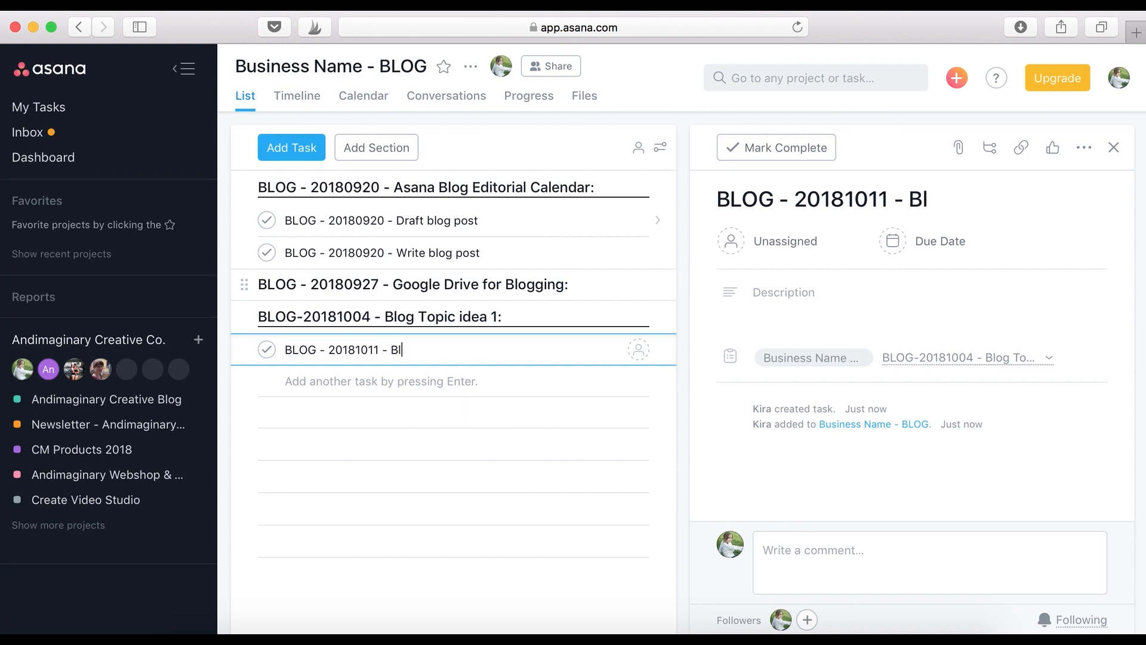
type("Topic")
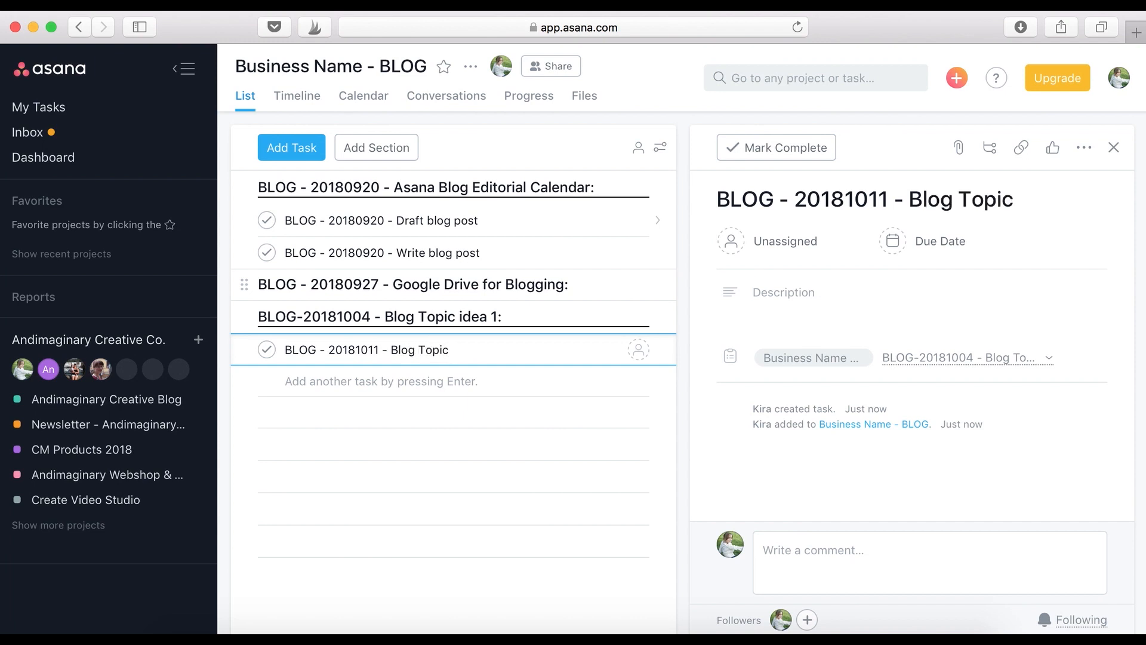
type(" Idea 2:")
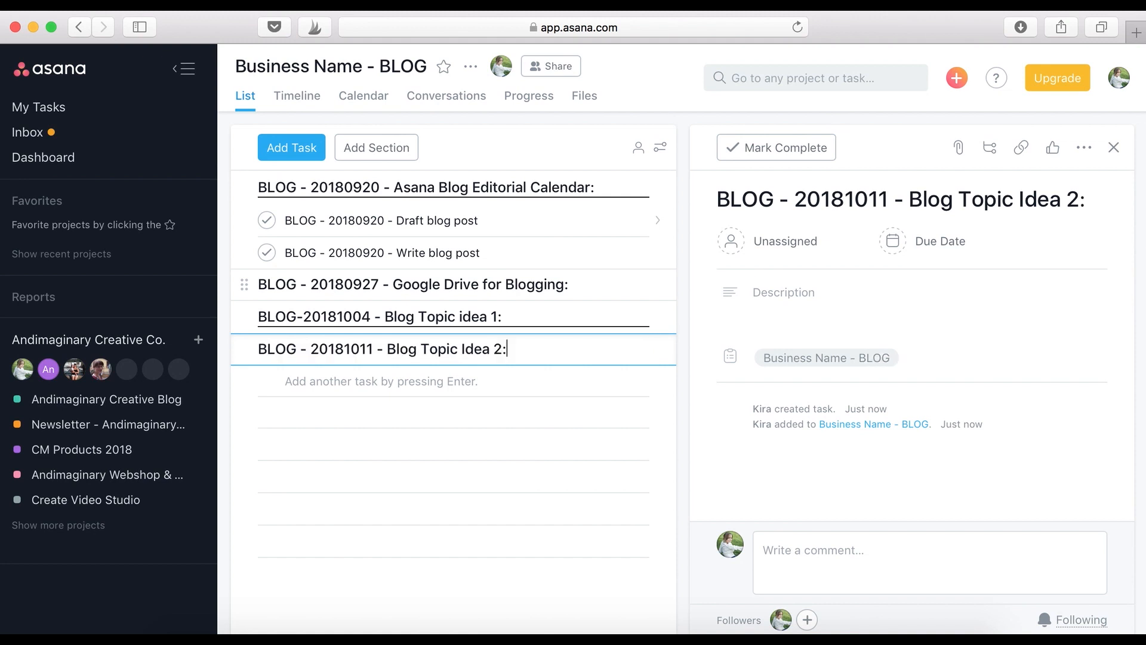
- Add the section "BLOG - 20181018 - Blog Topic Idea 3:" with an empty task row beneath it
key("Return")
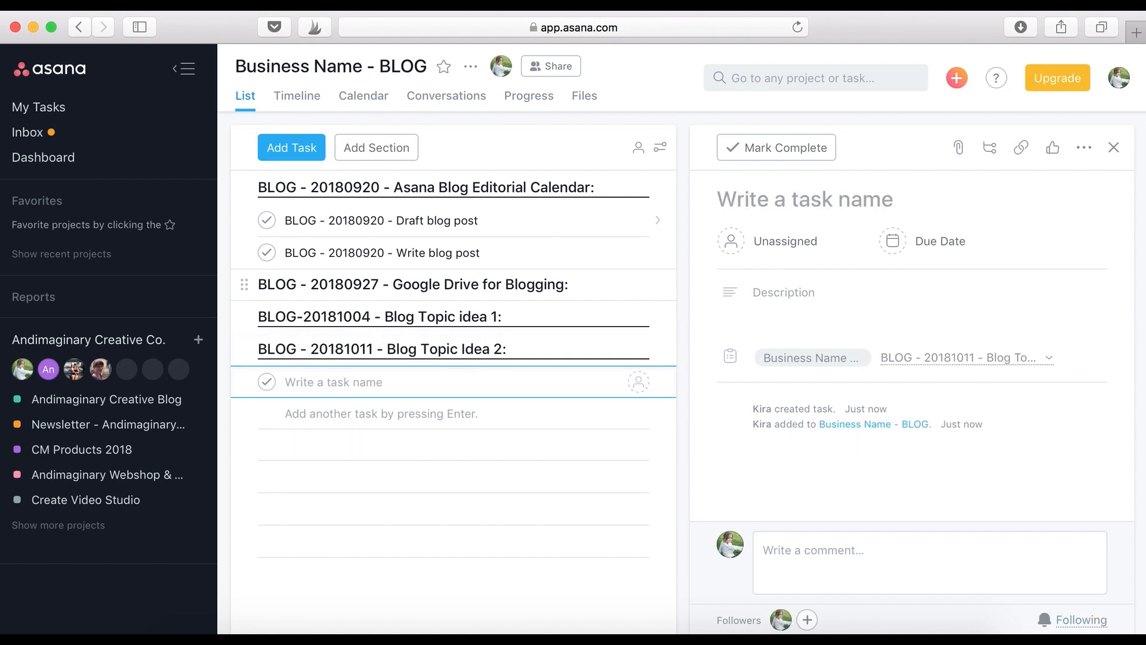
type("BLOG - 20181018 - Blog Topi")
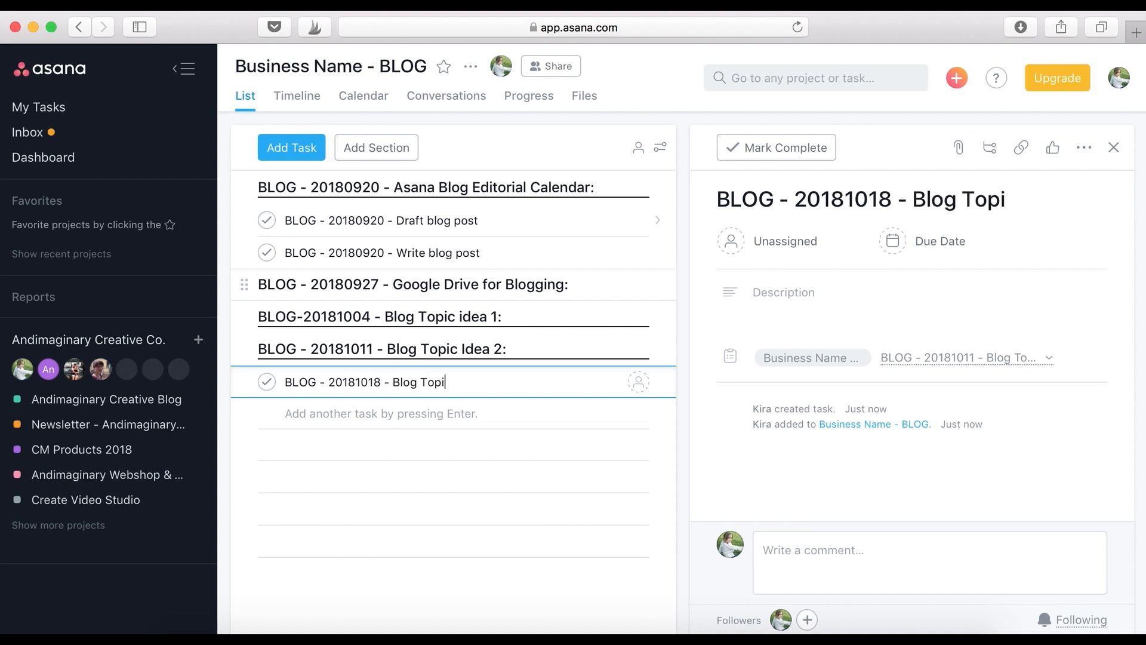
type("c Idea 3:")
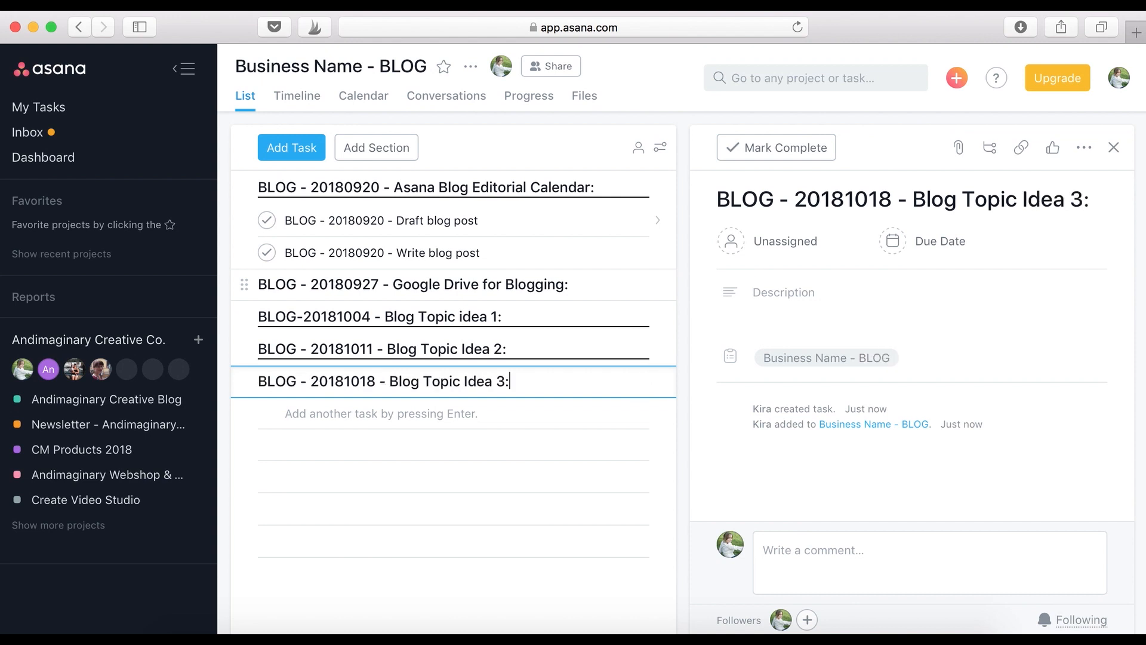
key("Return")
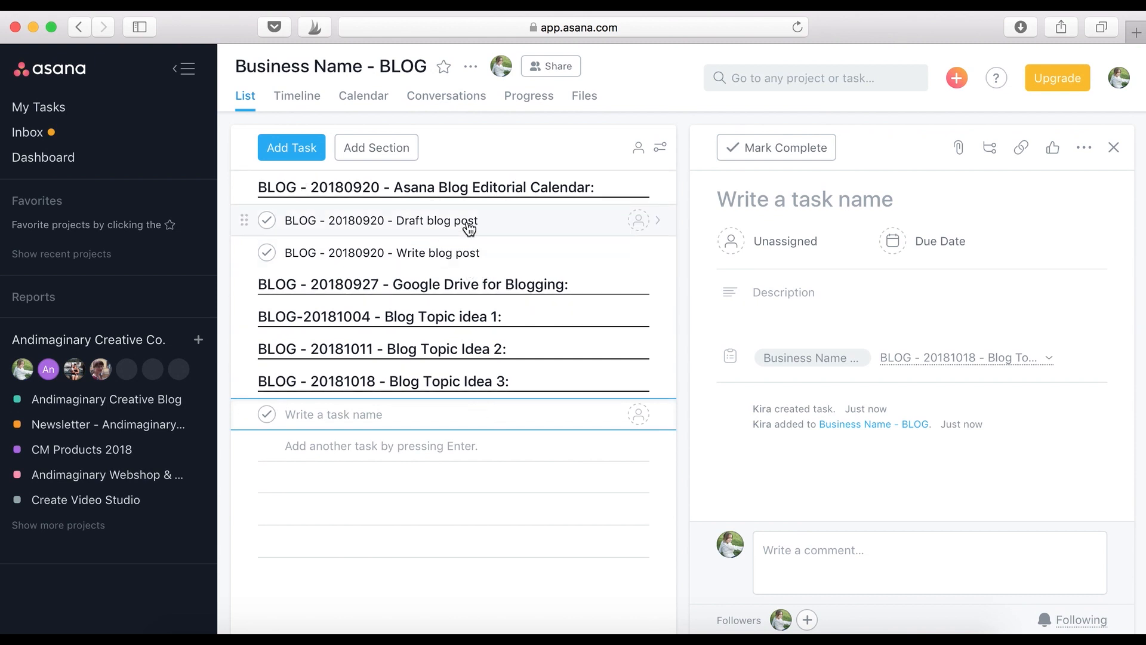
- Start duplicating the 20180920 Draft blog post task and name the copy "BLOG - 20180927 - Draft blog post"
left_click(508, 220)
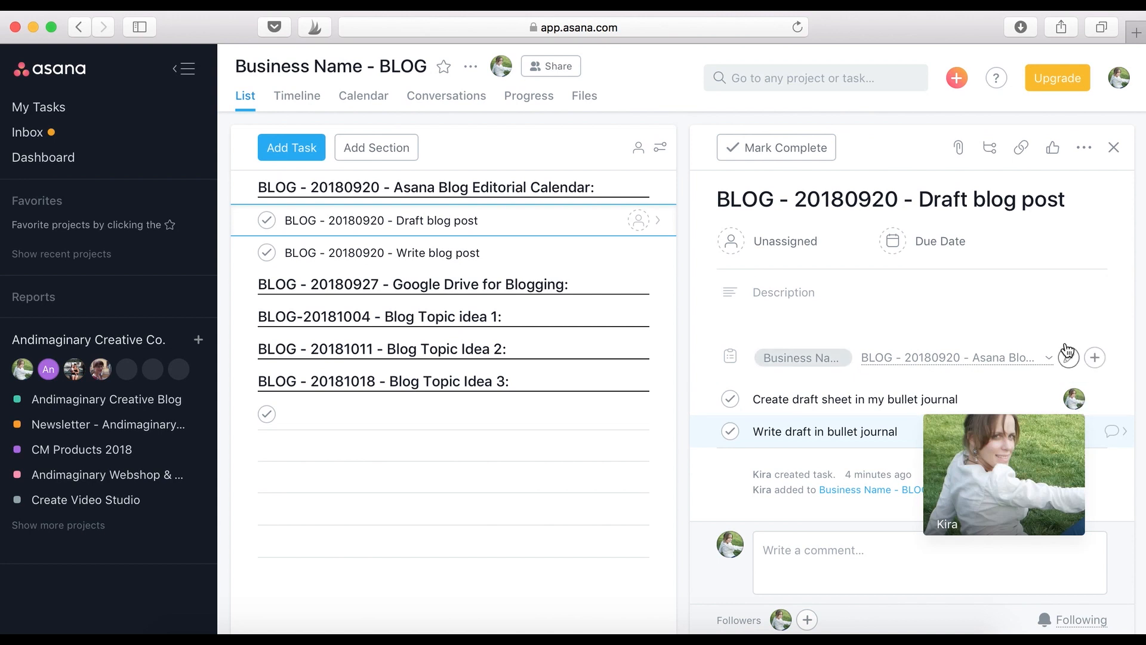
left_click(1086, 151)
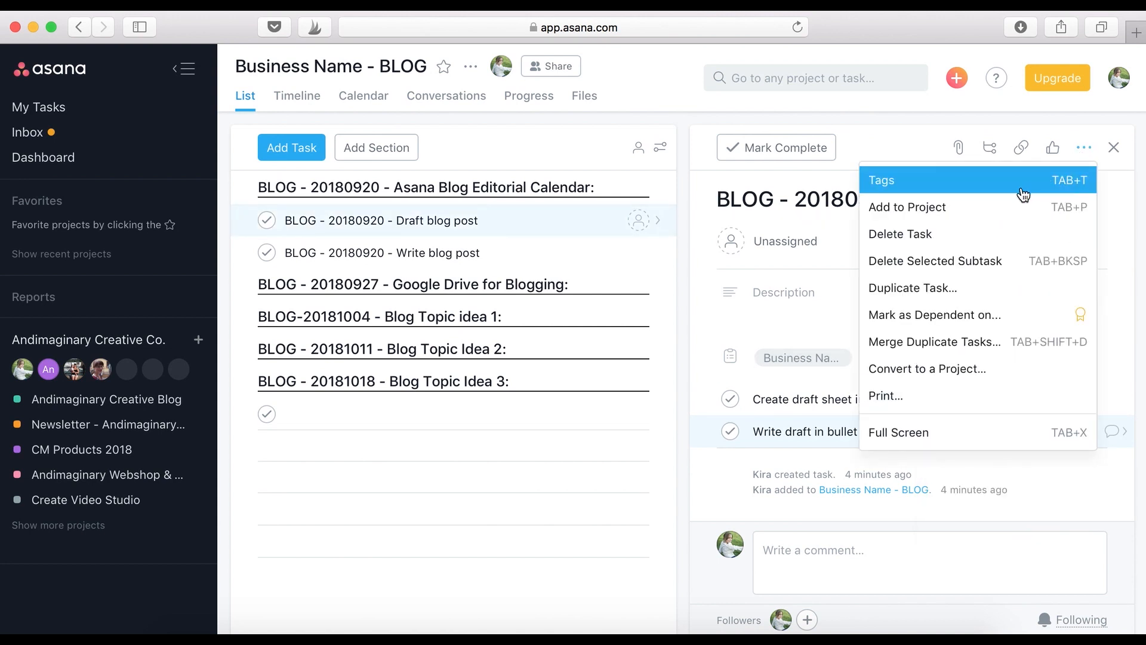
left_click(961, 288)
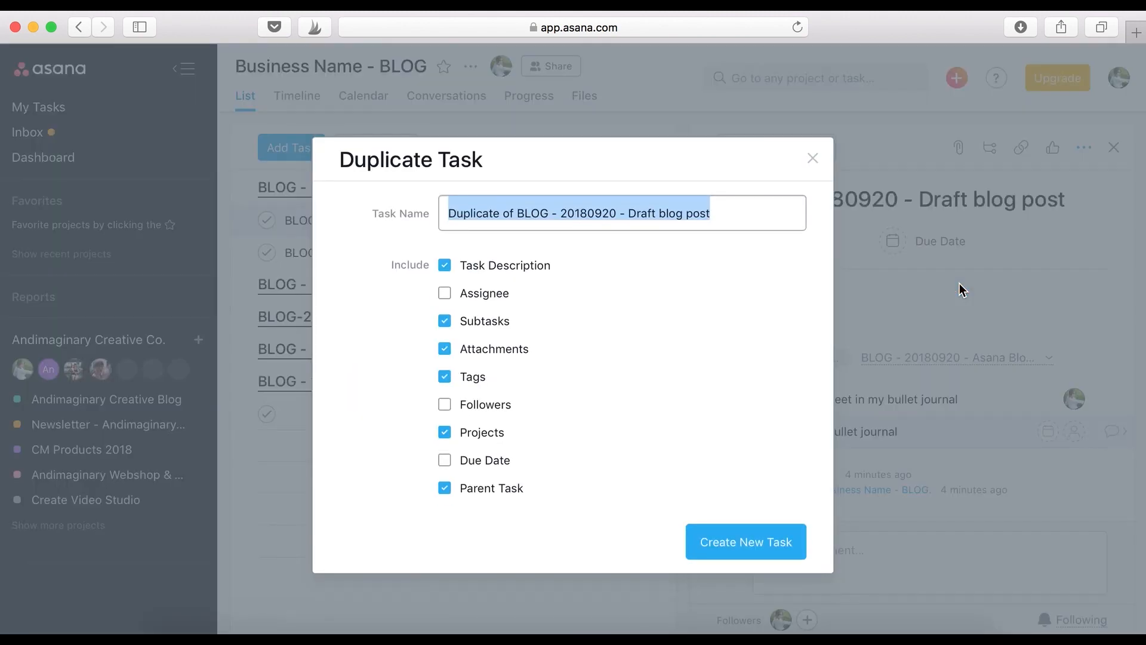
left_click_drag(517, 213, 423, 216)
key("BackSpace")
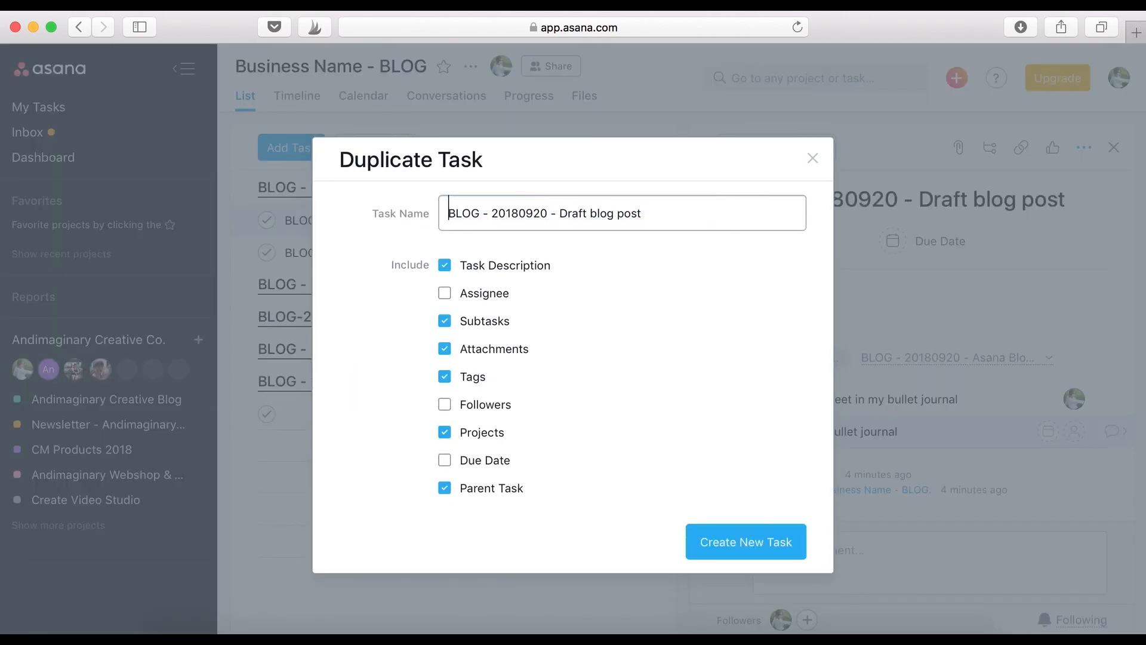
left_click(546, 213)
key("BackSpace")
type("7")
- Create the duplicate with the assignee included and the task description, attachments and tags left out
left_click(449, 267)
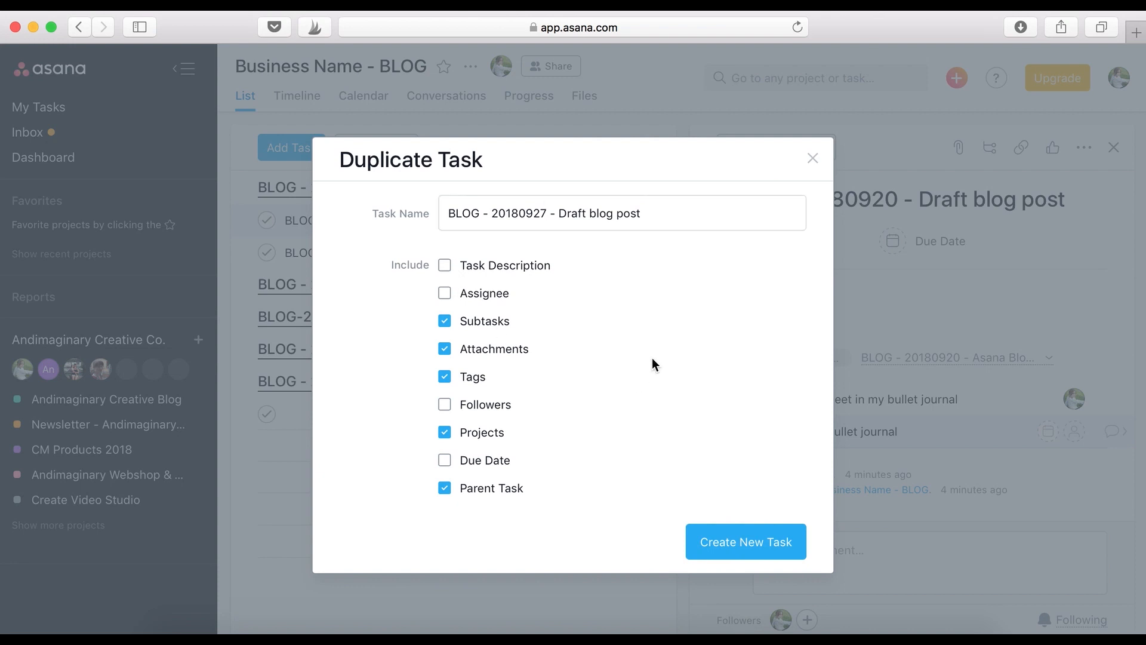
left_click(447, 296)
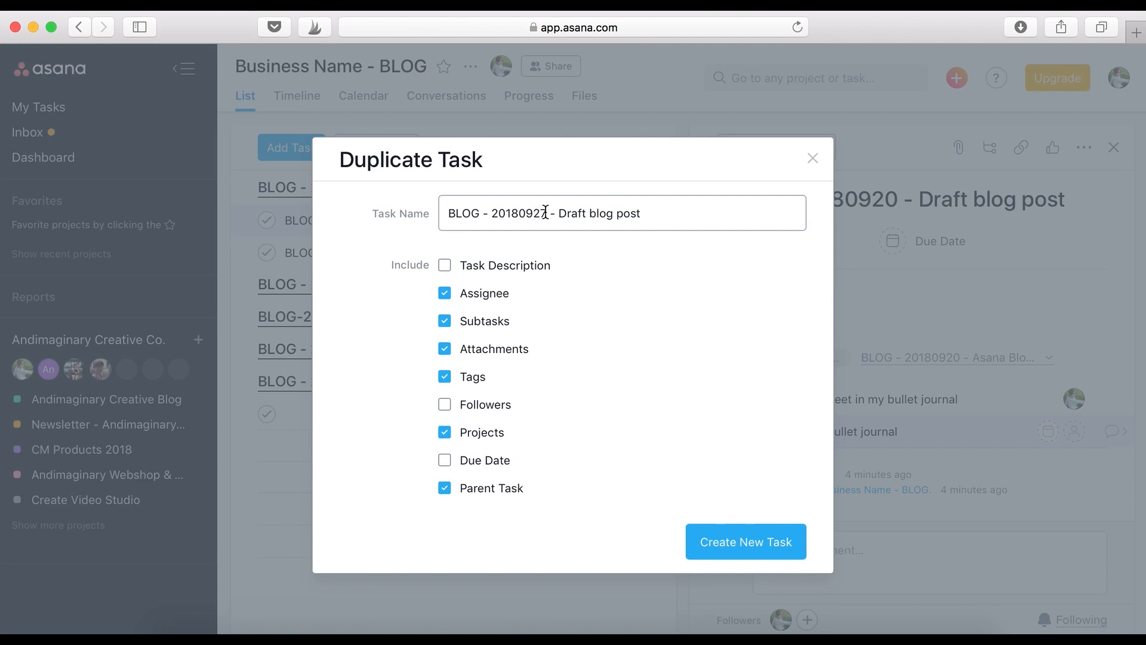
left_click(449, 354)
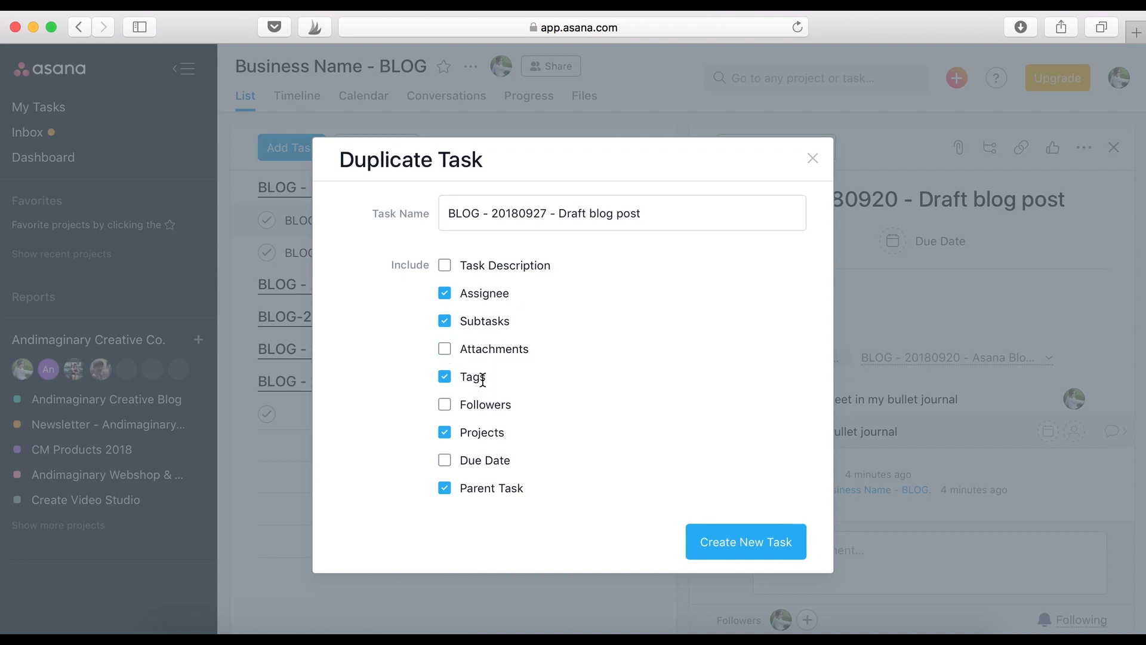
left_click(446, 377)
left_click(725, 533)
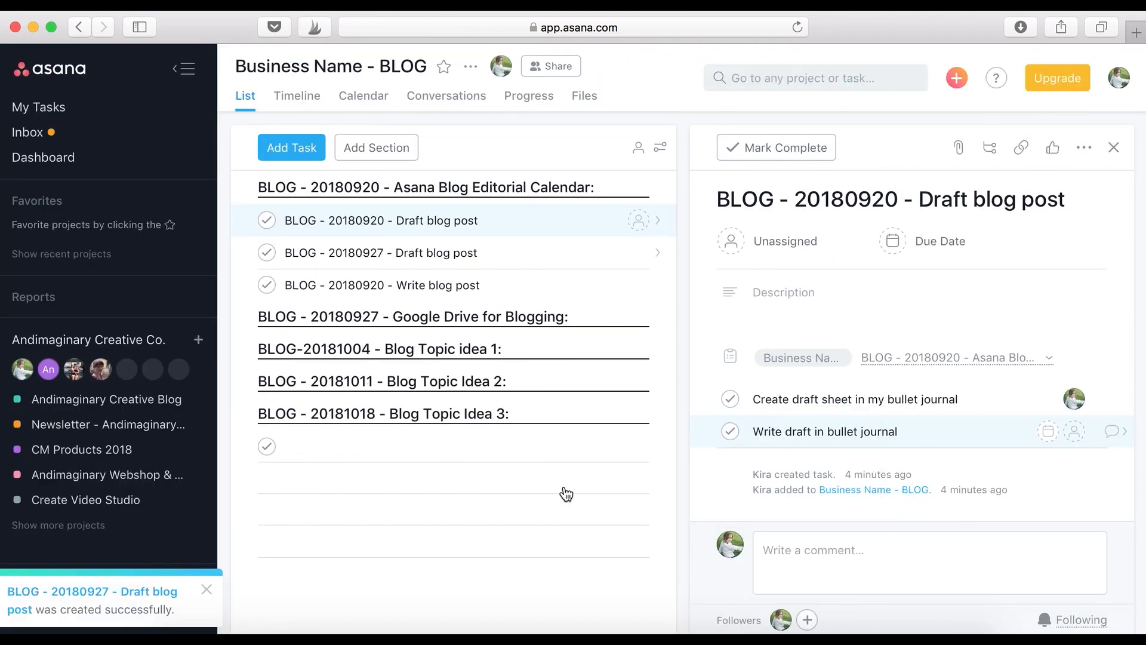
- Move the "BLOG - 20180927 - Draft blog post" task under the Google Drive for Blogging section
left_click_drag(244, 254, 248, 332)
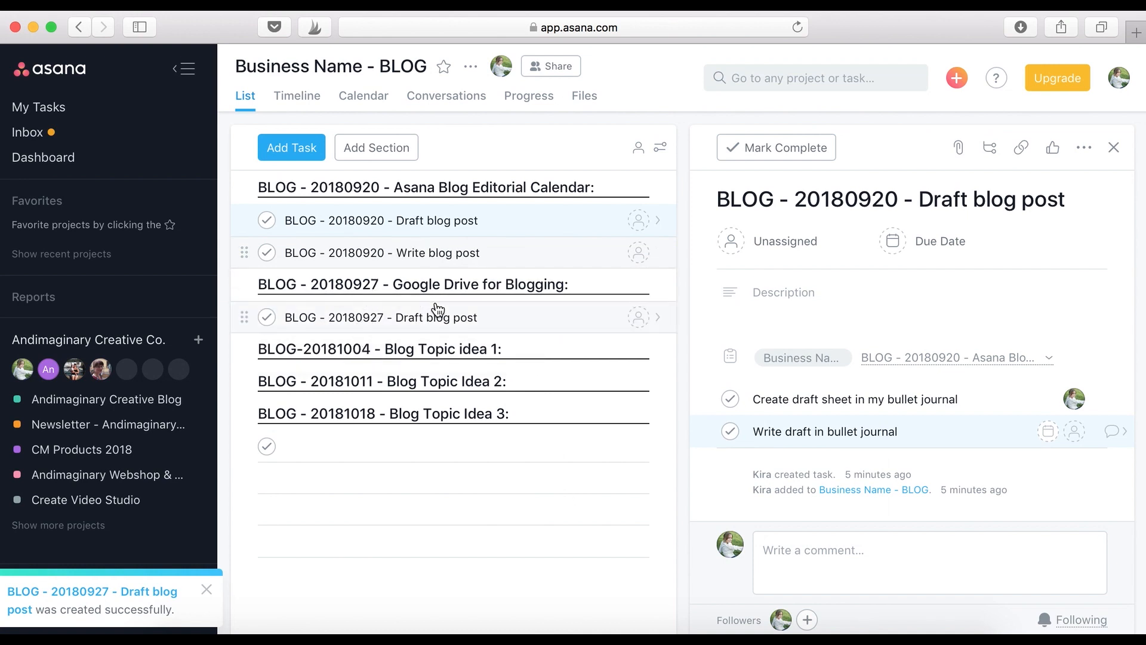
left_click(495, 257)
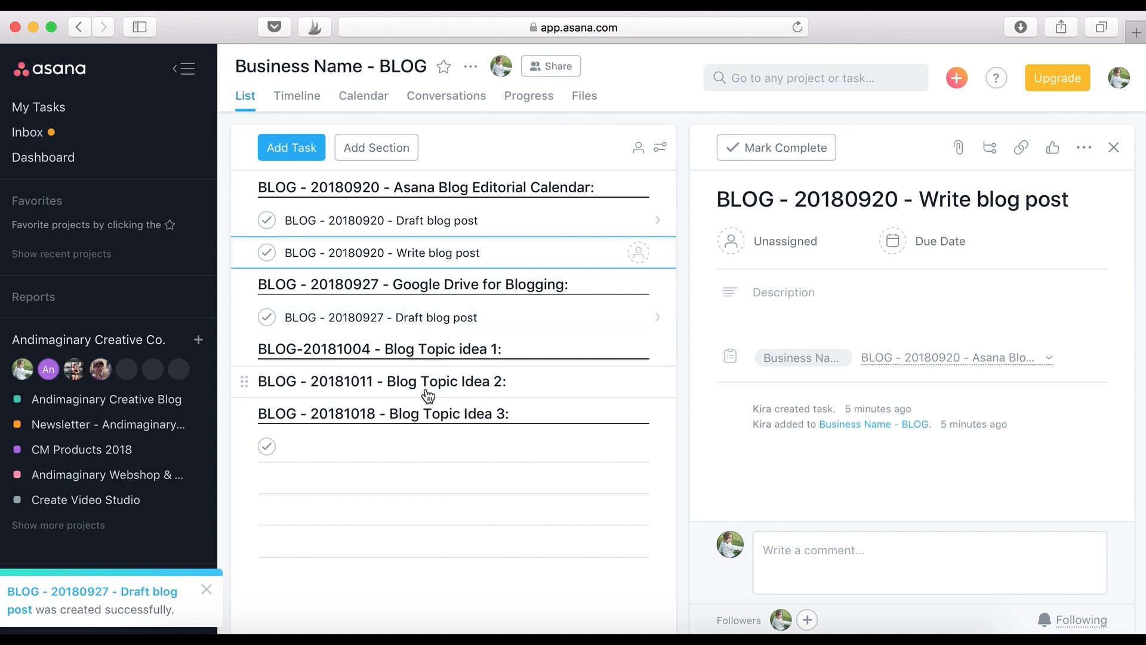
- Duplicate the 20180927 Draft blog post task, including the assignee but excluding the task description, attachments and tags
left_click(517, 318)
left_click(1083, 147)
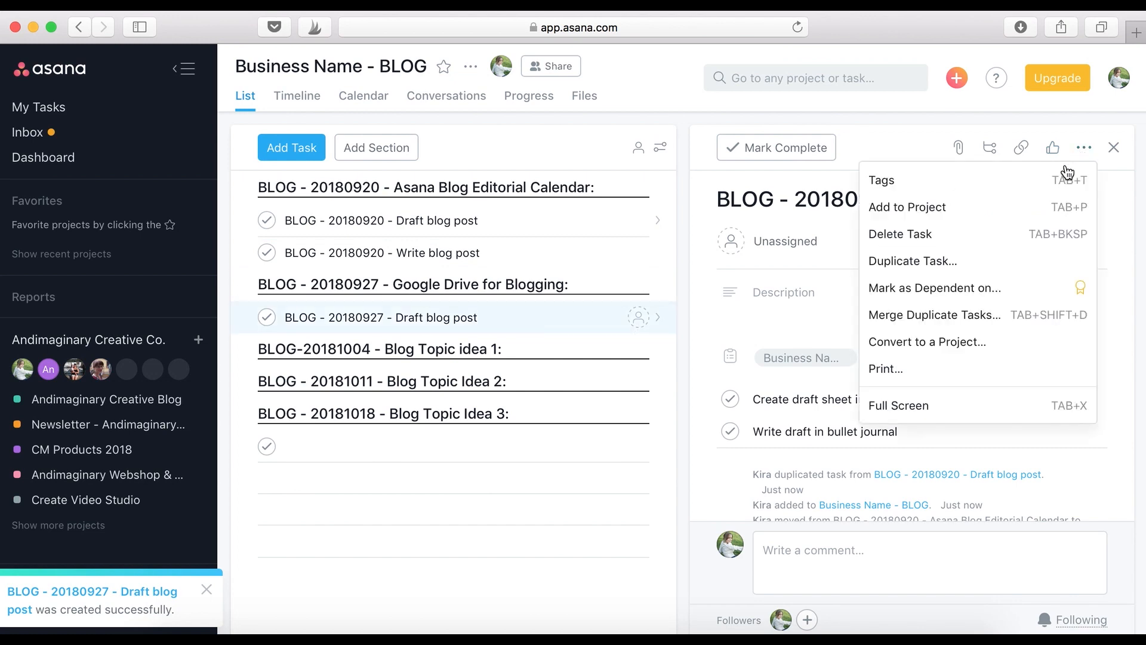
left_click(919, 262)
left_click(445, 264)
left_click(445, 294)
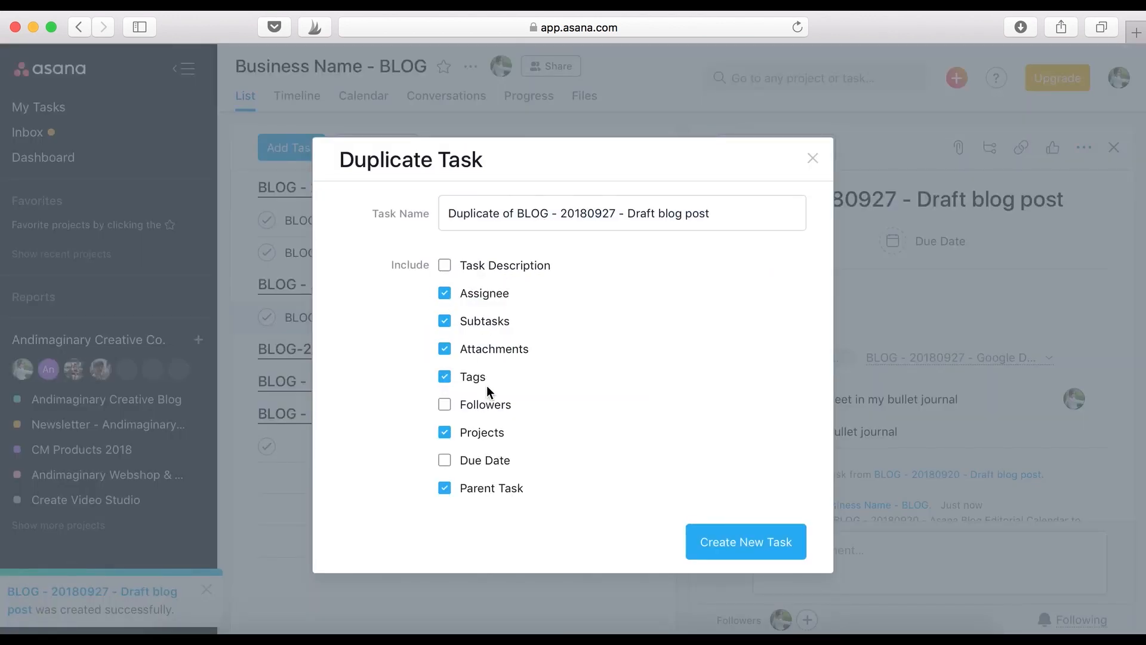
left_click(447, 350)
left_click(449, 378)
left_click(730, 541)
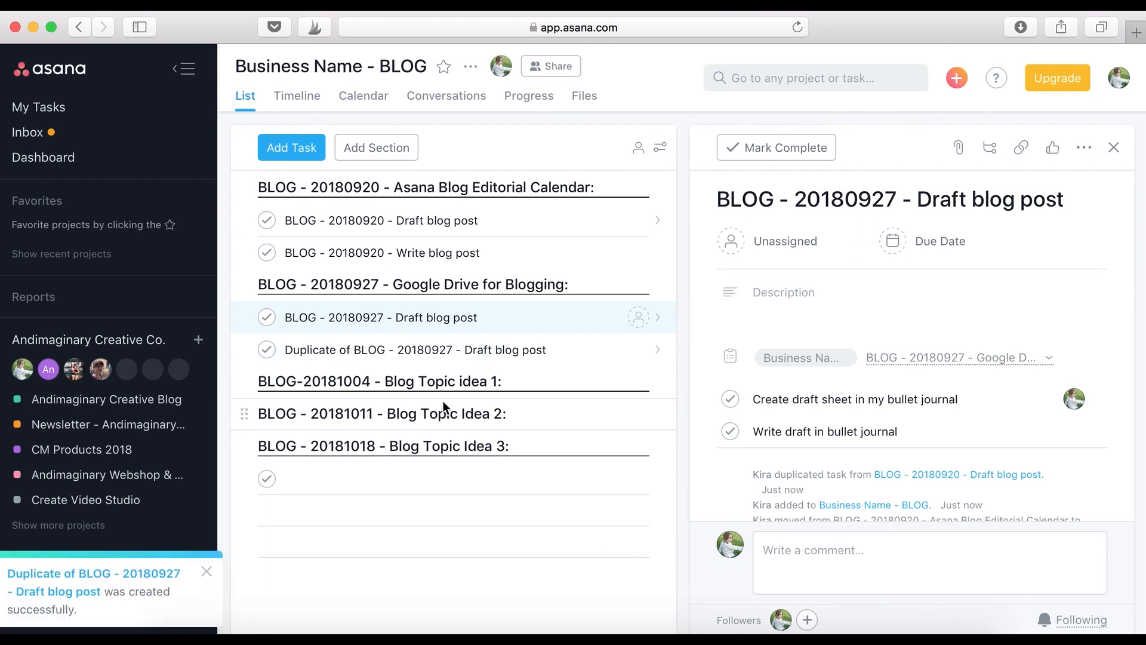
- Rename the duplicated task "BLOG - 20181004 - Draft blog post" and move it under the BLOG-20181004 - Blog Topic idea 1 section
left_click(334, 349)
left_click_drag(354, 349, 274, 349)
key("BackSpace")
left_click_drag(384, 350, 357, 351)
type("1004")
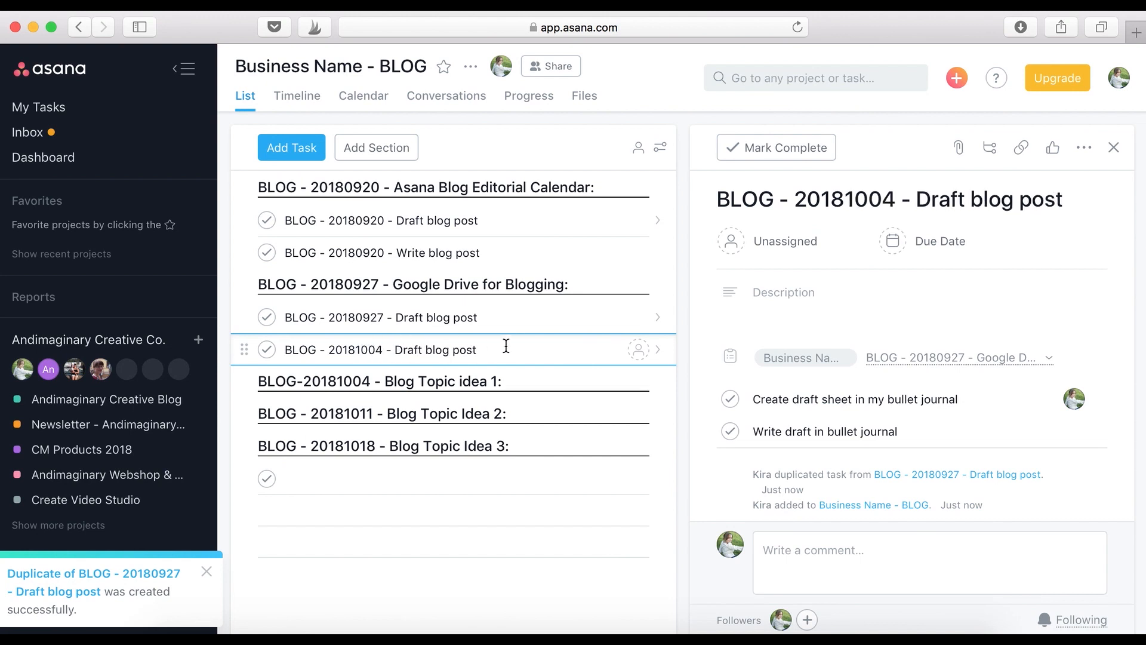
left_click(507, 329)
left_click_drag(246, 349, 249, 393)
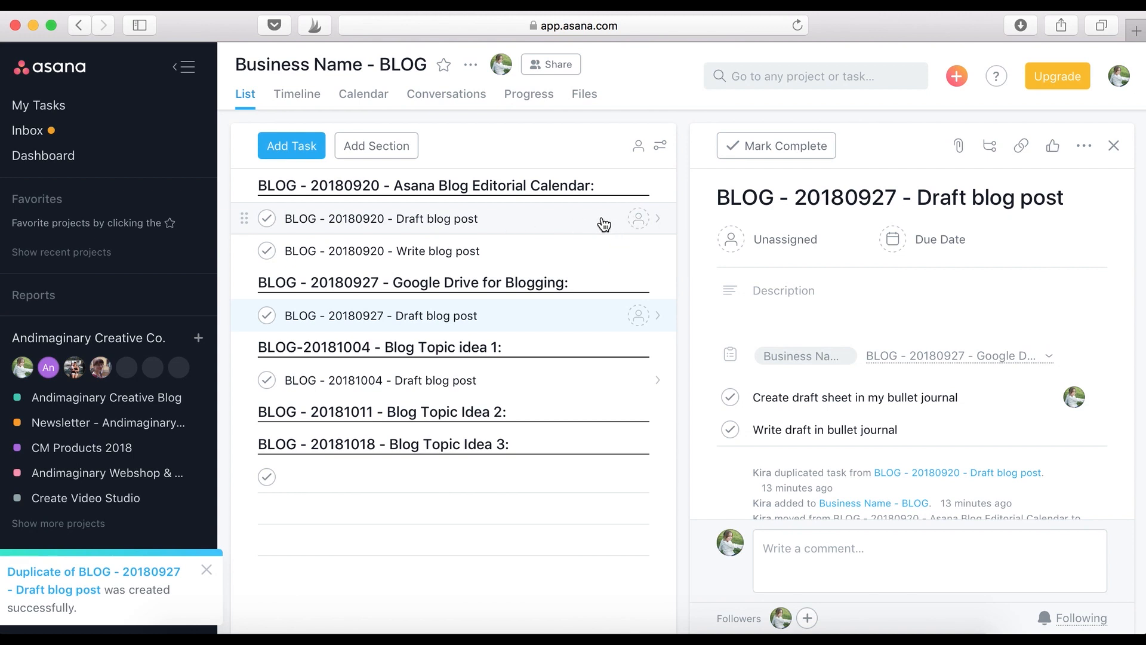
- Assign the "BLOG - 20180920 - Draft blog post" task to yourself
left_click(638, 220)
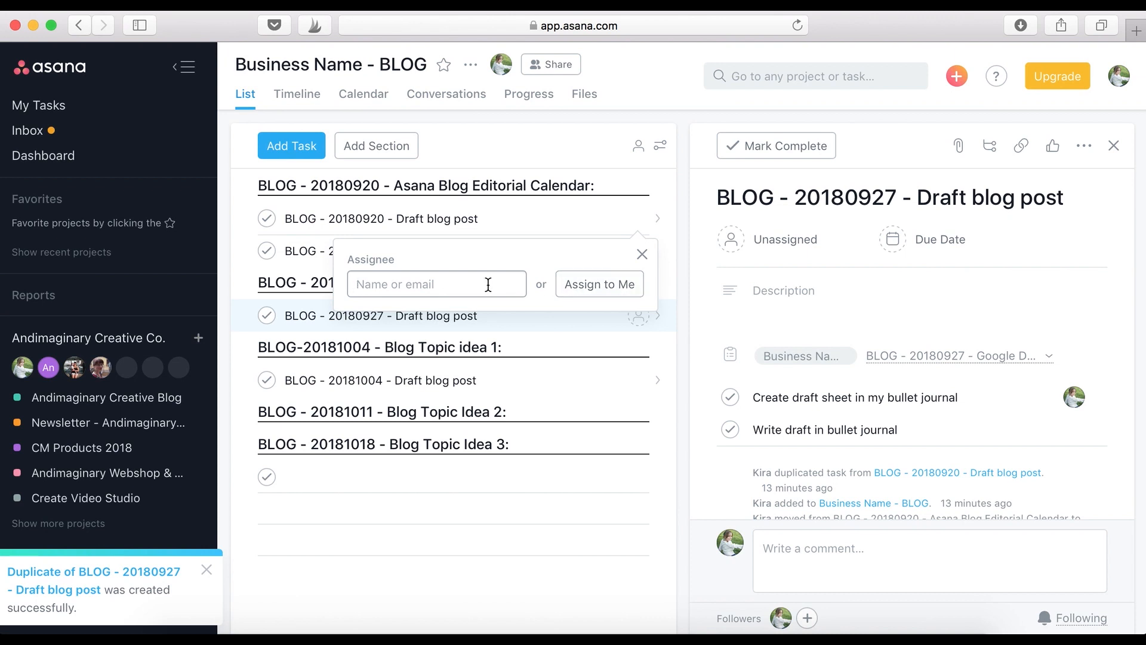
left_click(601, 293)
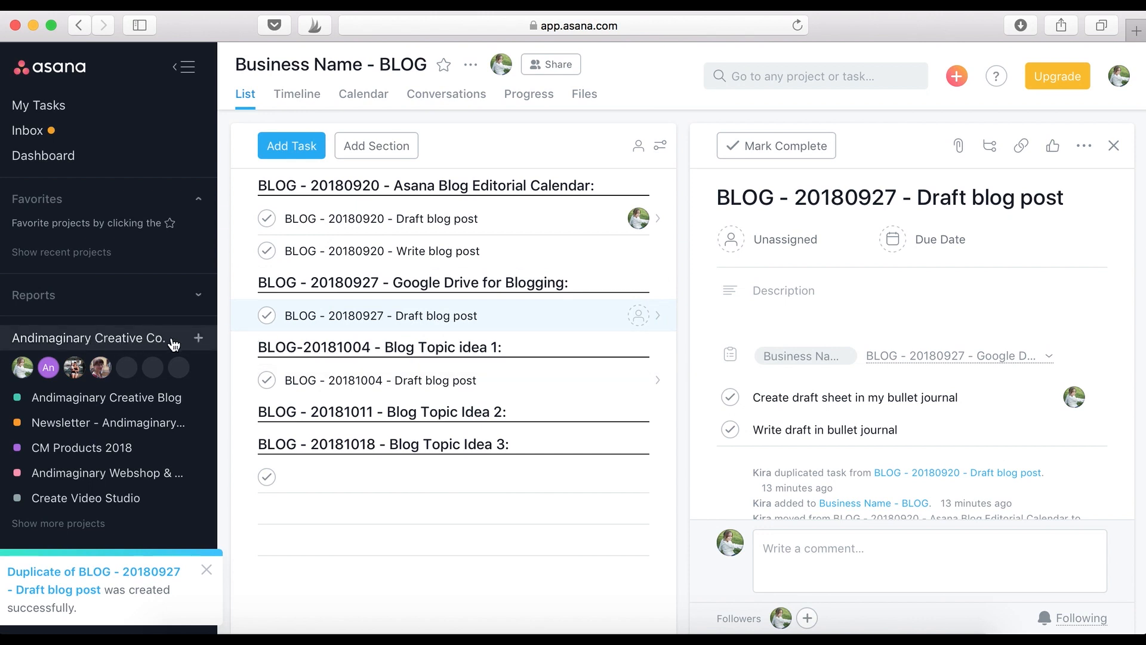
- View the member invitation settings of the Andimaginary Creative Co. workspace and close them without inviting anyone
left_click(198, 339)
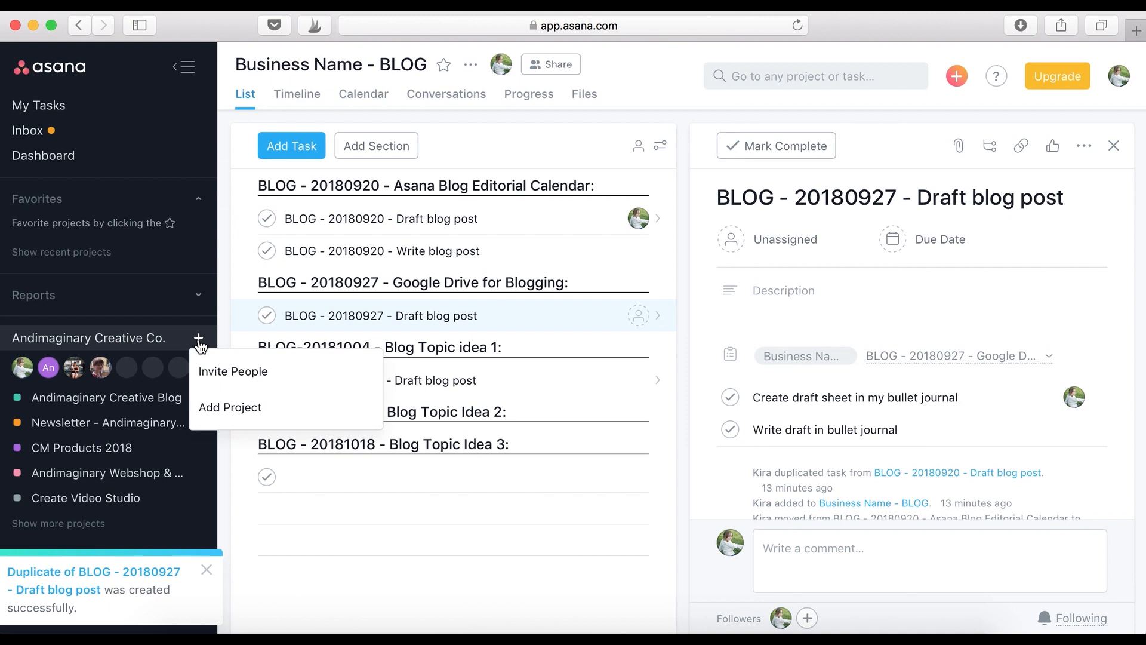
left_click(216, 380)
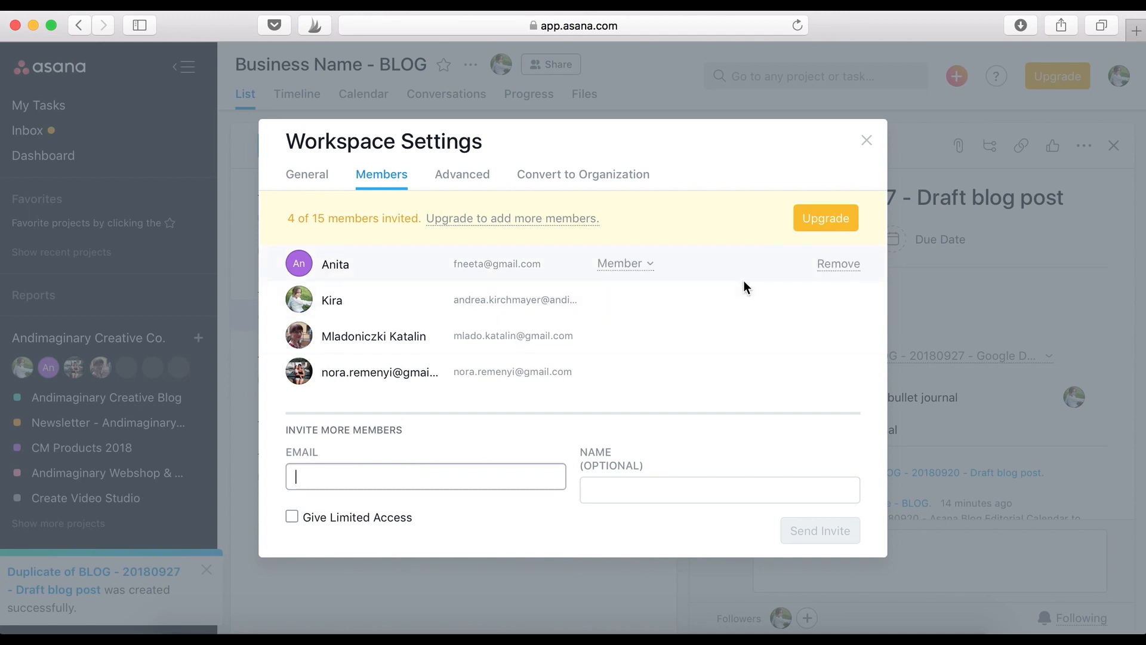
left_click(868, 142)
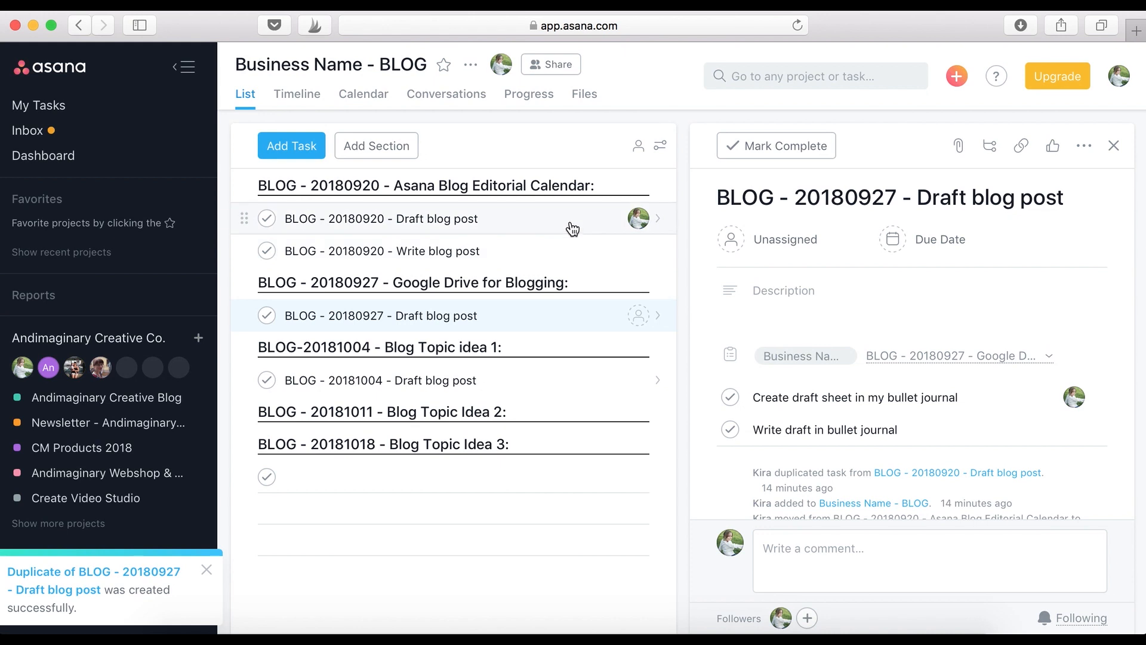
- Set the due date of the "BLOG - 20180920 - Draft blog post" task to Saturday, September 22, 2018
left_click(508, 219)
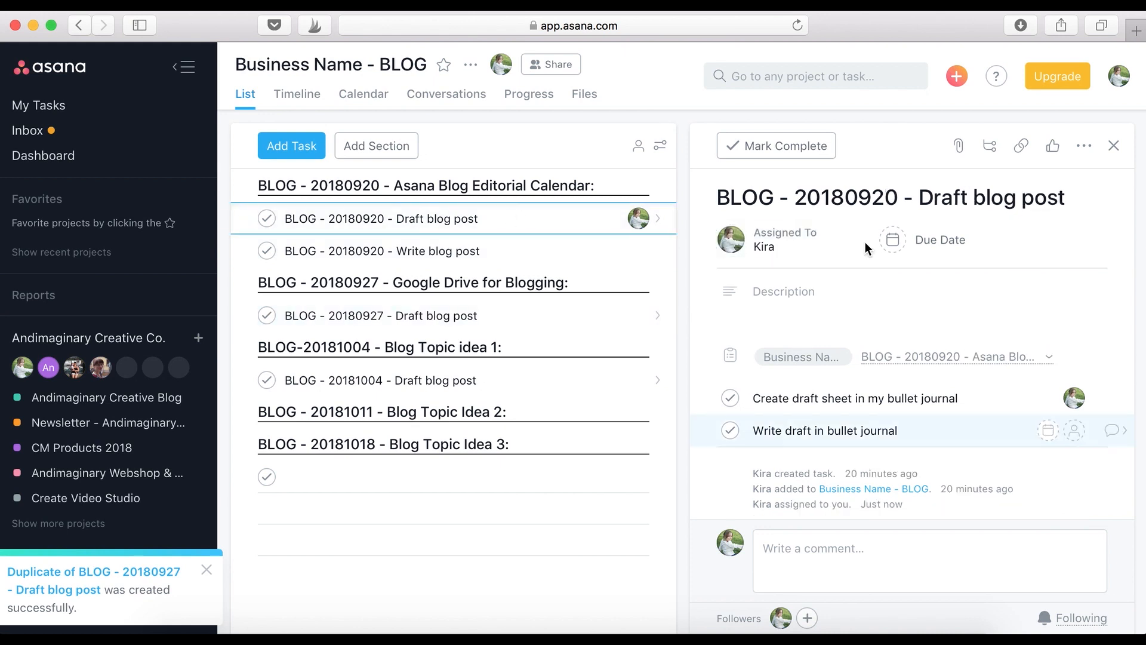
left_click(918, 239)
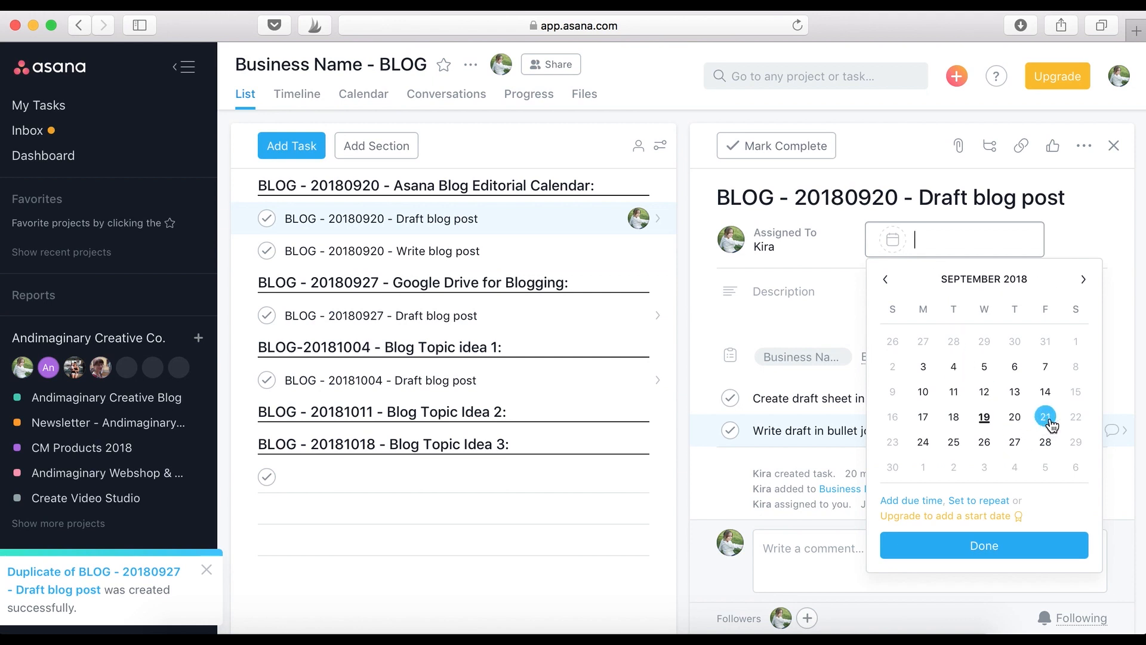
left_click(1073, 421)
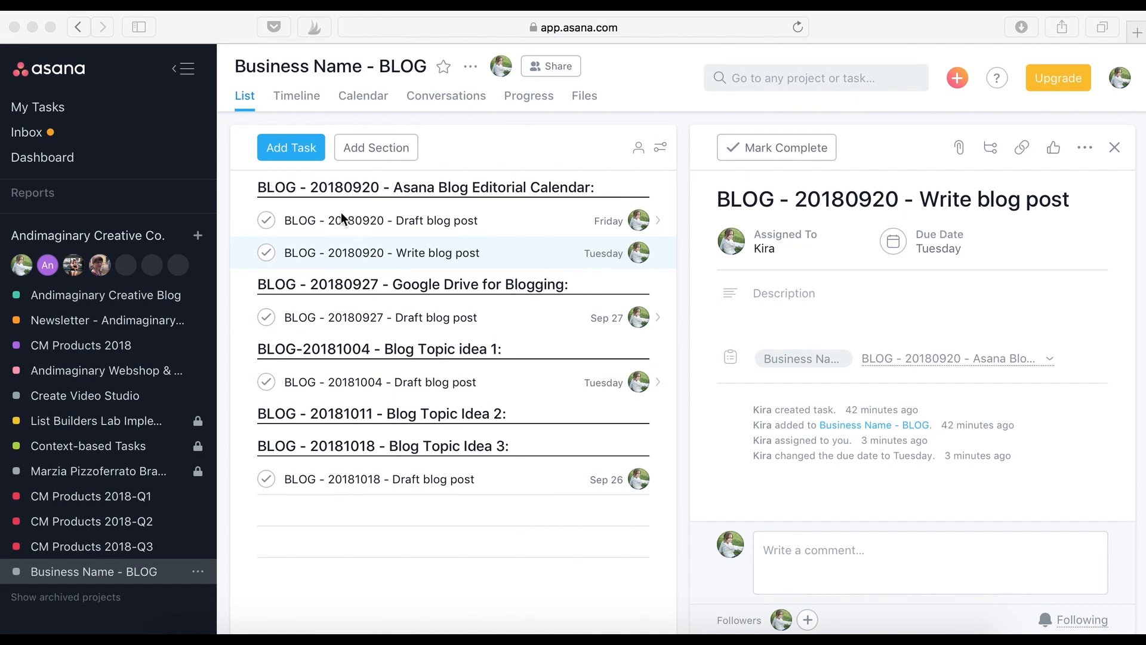
- Show the Business Name - BLOG project as a calendar and check its view options without saving the view
left_click(360, 95)
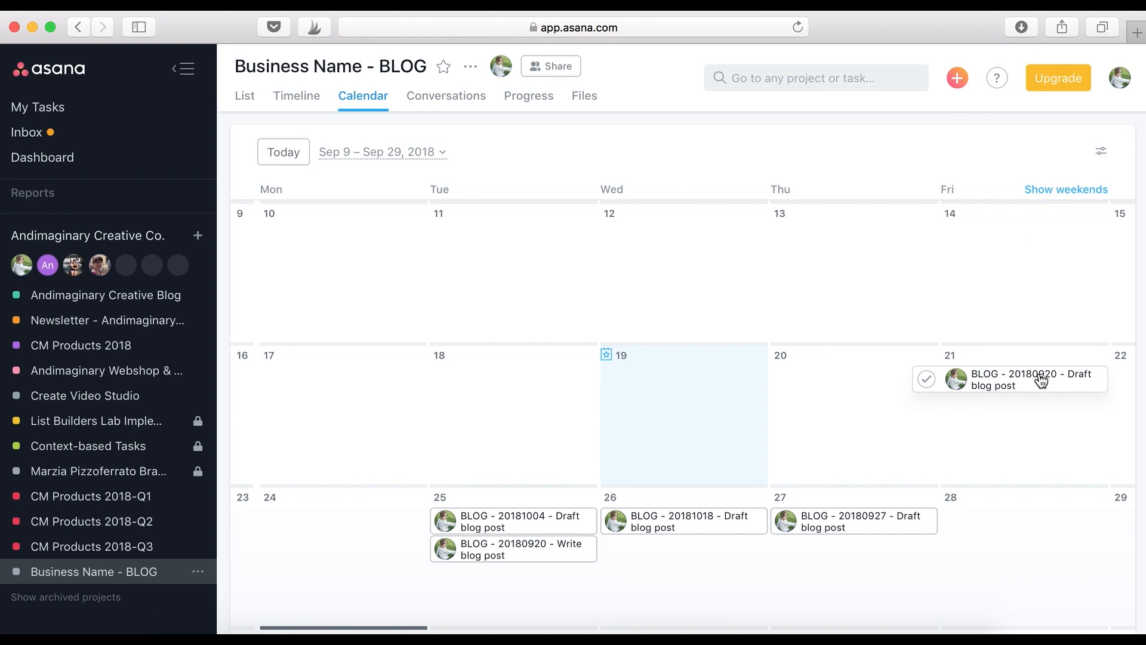
left_click(1101, 154)
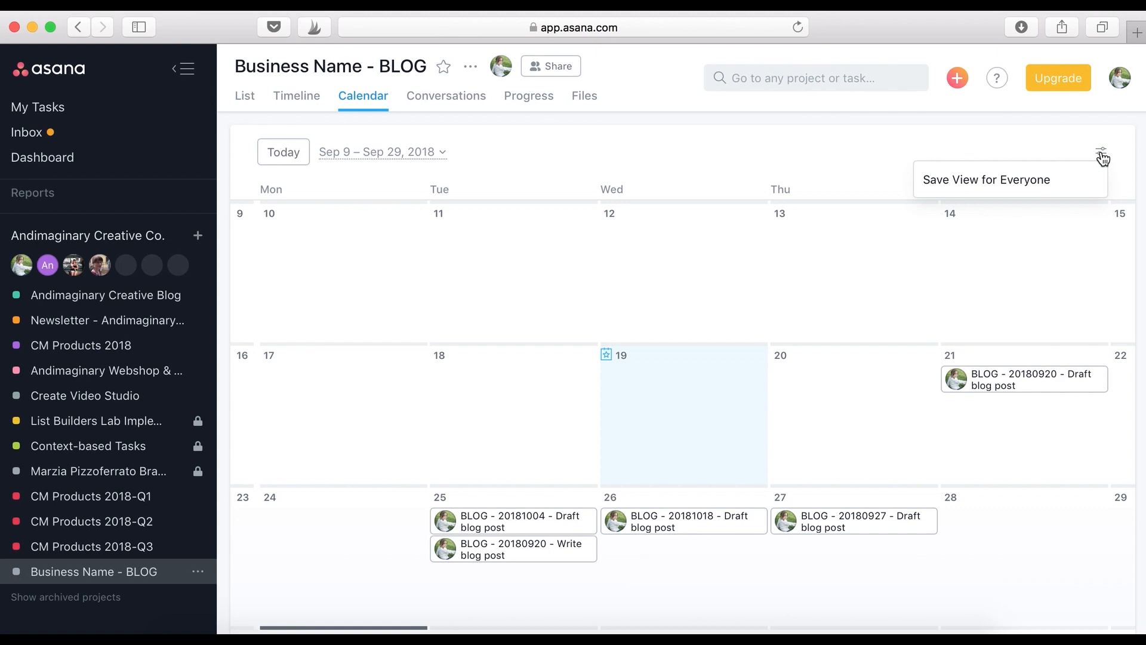
left_click(851, 179)
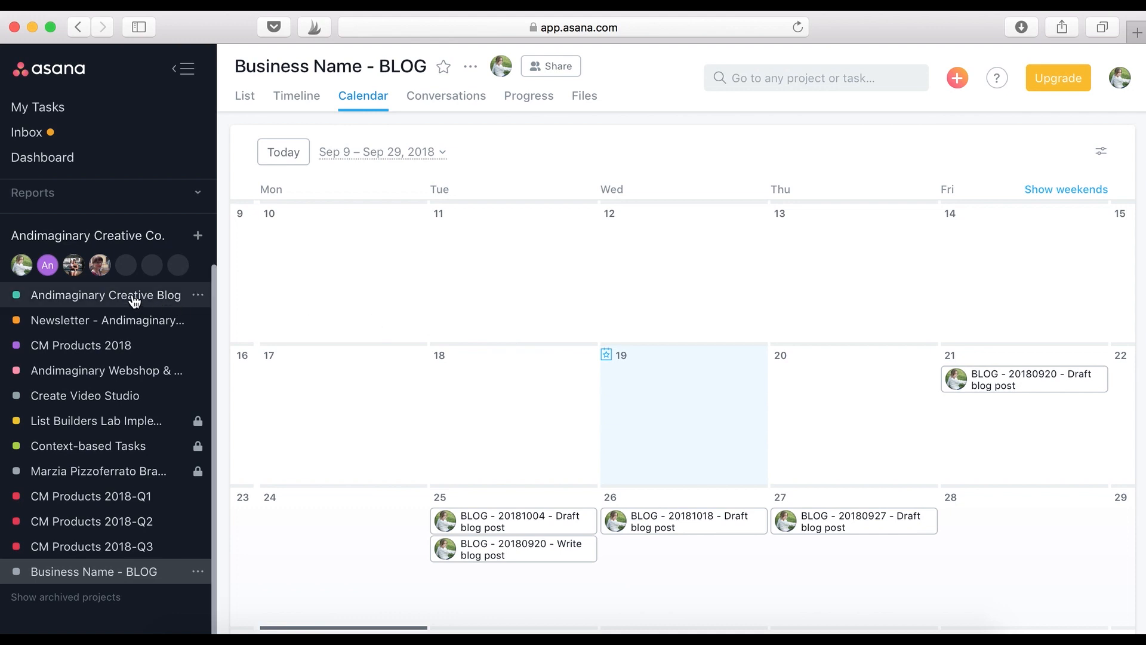
- Open the calendar of My Tasks and look through the scheduled tasks from mid-September to early October 2018
left_click(22, 109)
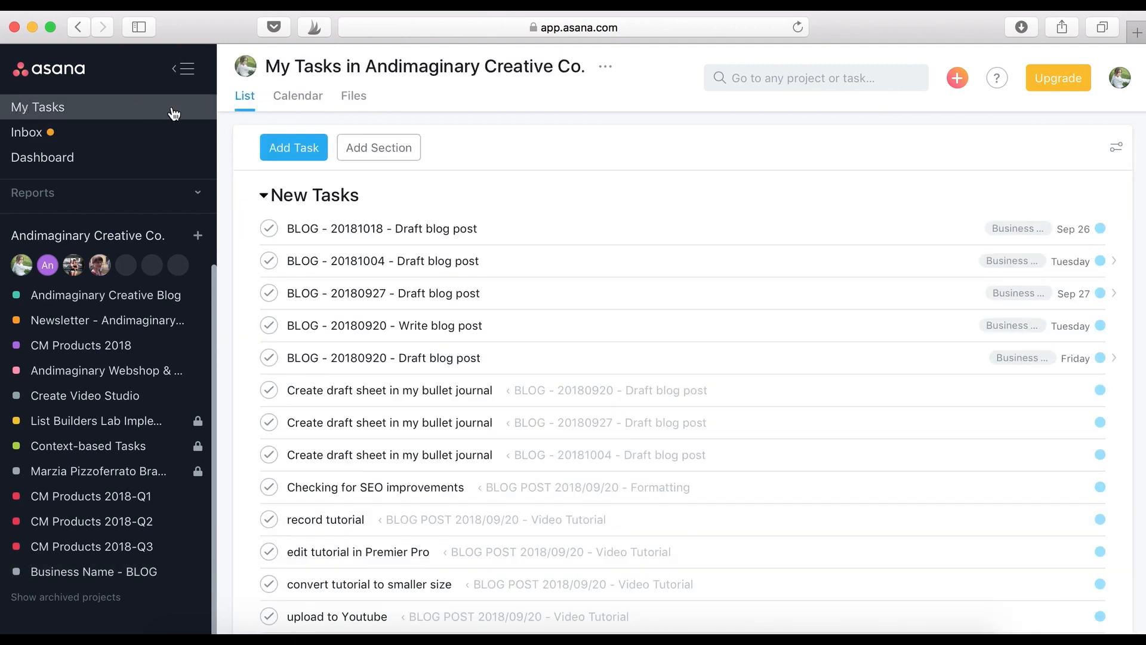
left_click(298, 97)
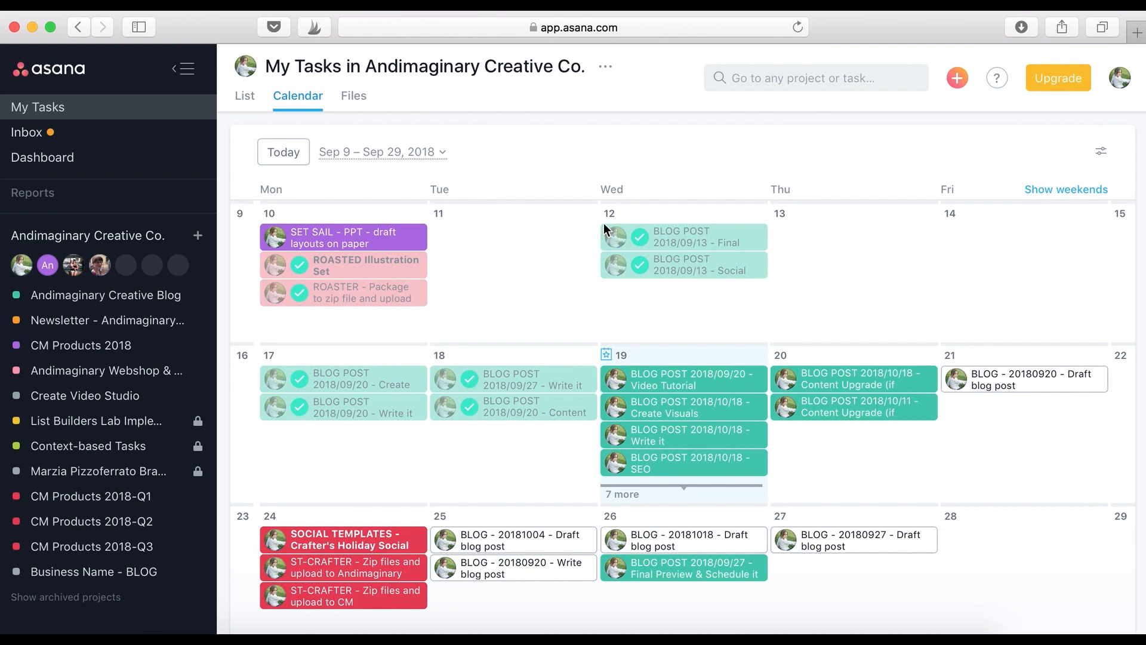
scroll(740, 481, "down", 3)
scroll(741, 480, "up", 3)
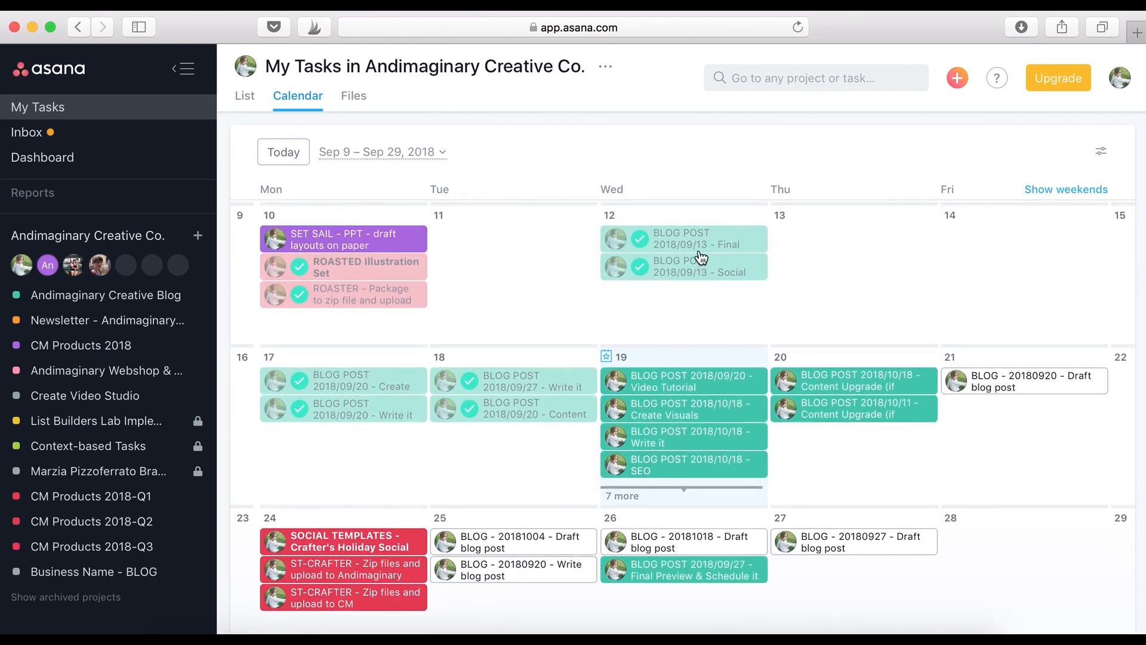
scroll(714, 395, "down", 2)
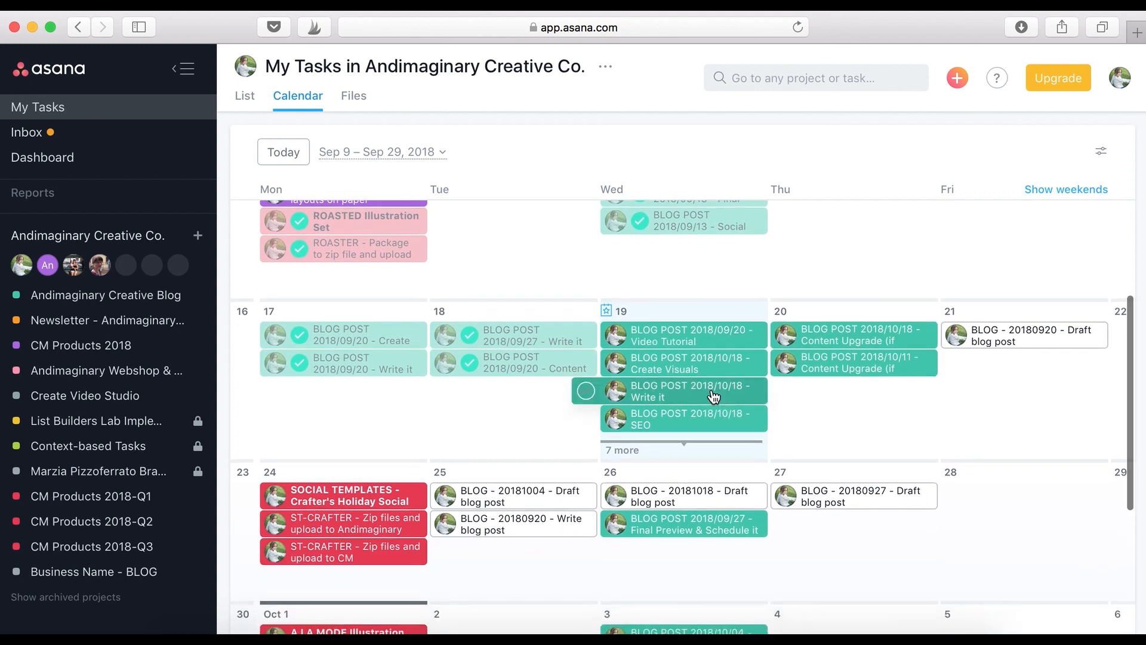
scroll(714, 395, "down", 2)
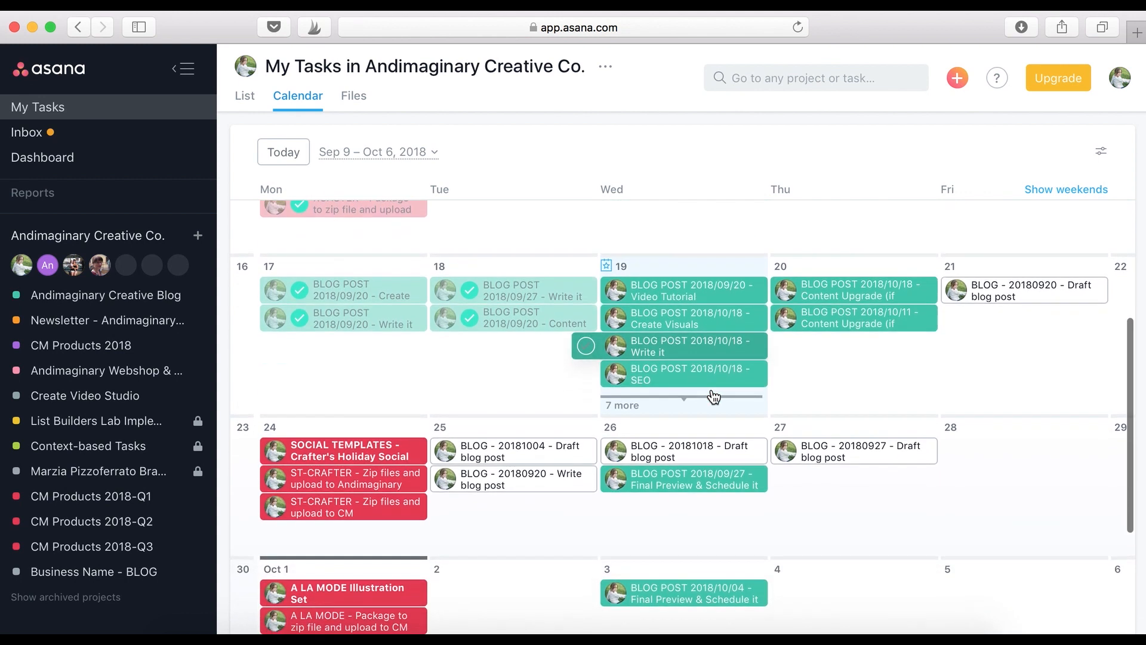
scroll(714, 396, "down", 3)
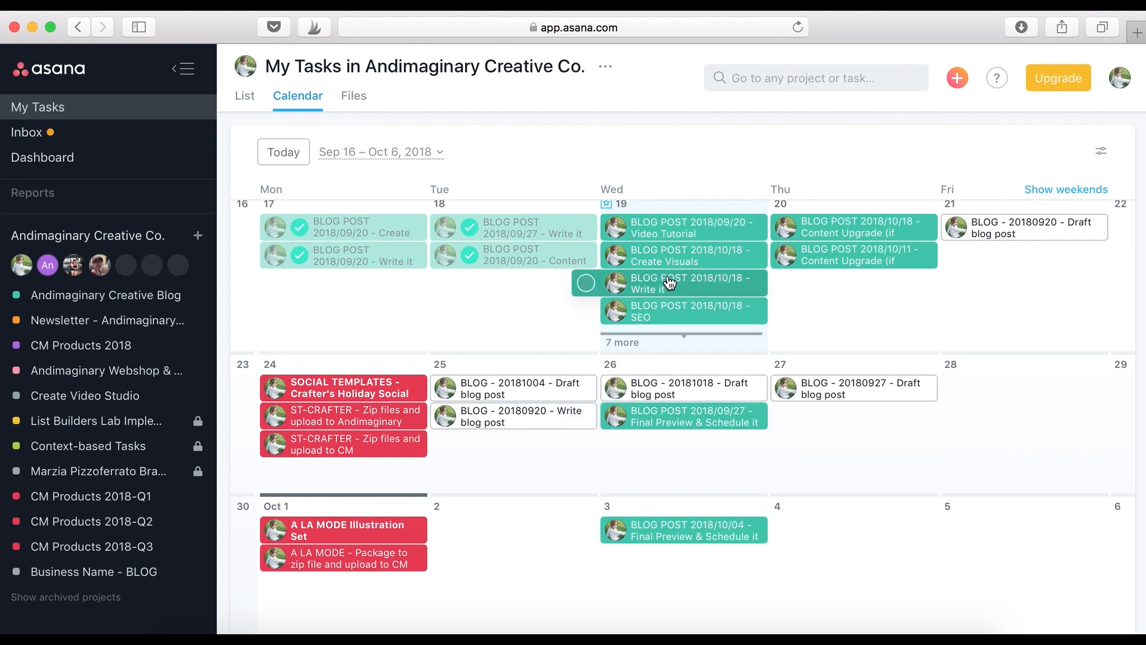
scroll(280, 286, "up", 2)
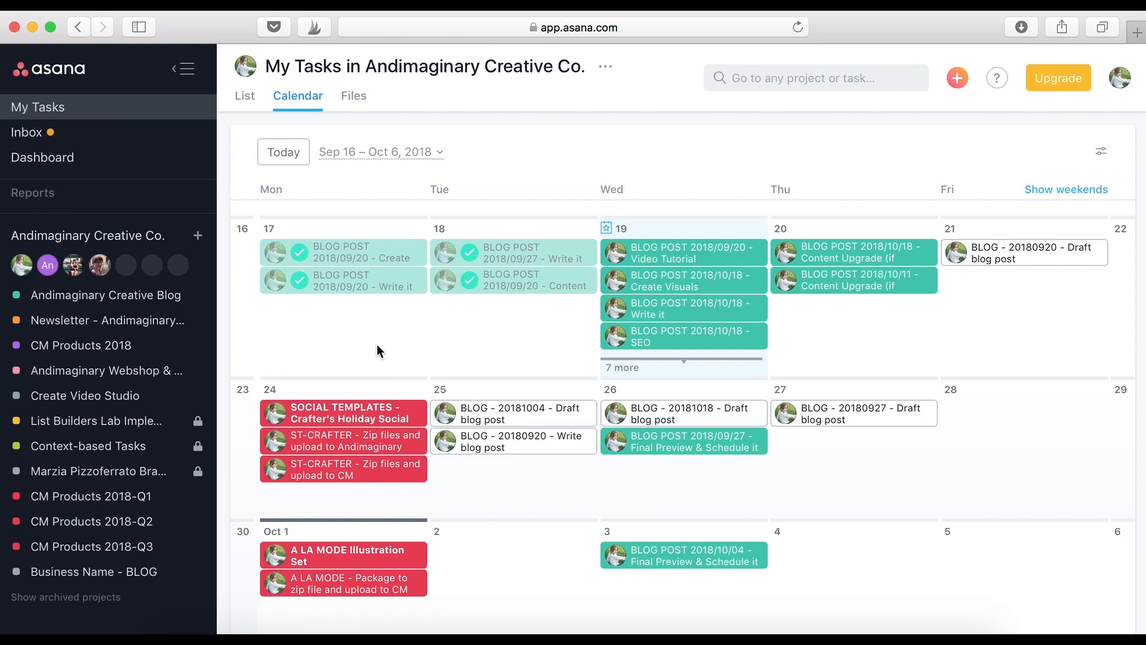
scroll(378, 343, "down", 2)
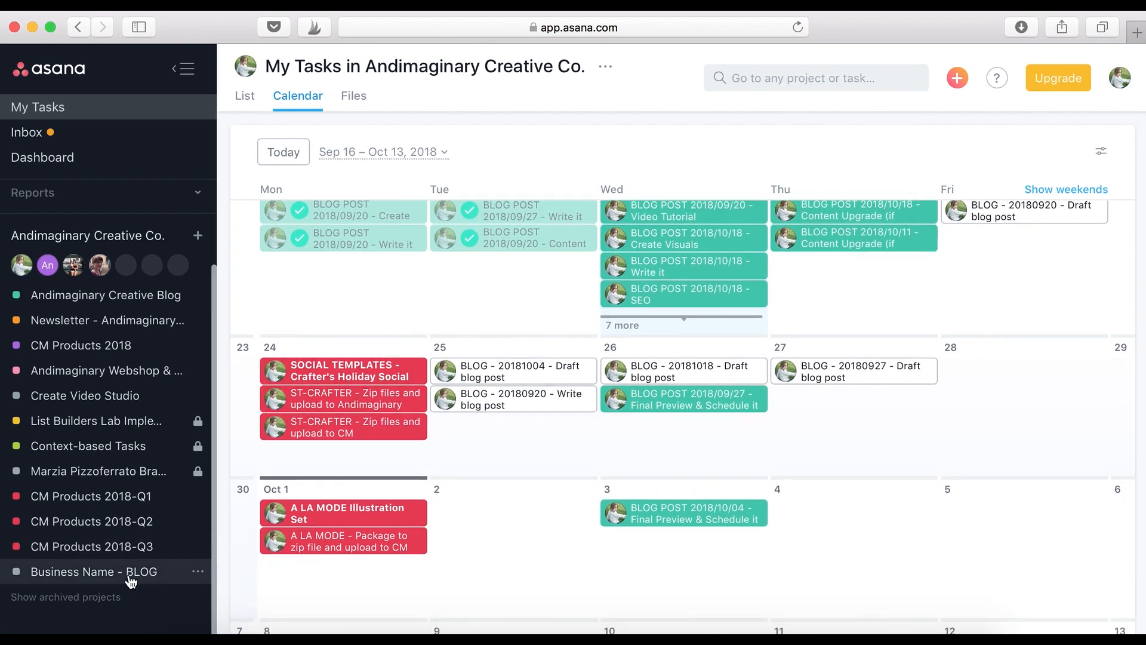
- Set the highlight color of the Business Name - BLOG project to yellow
left_click(198, 573)
mouse_move(260, 403)
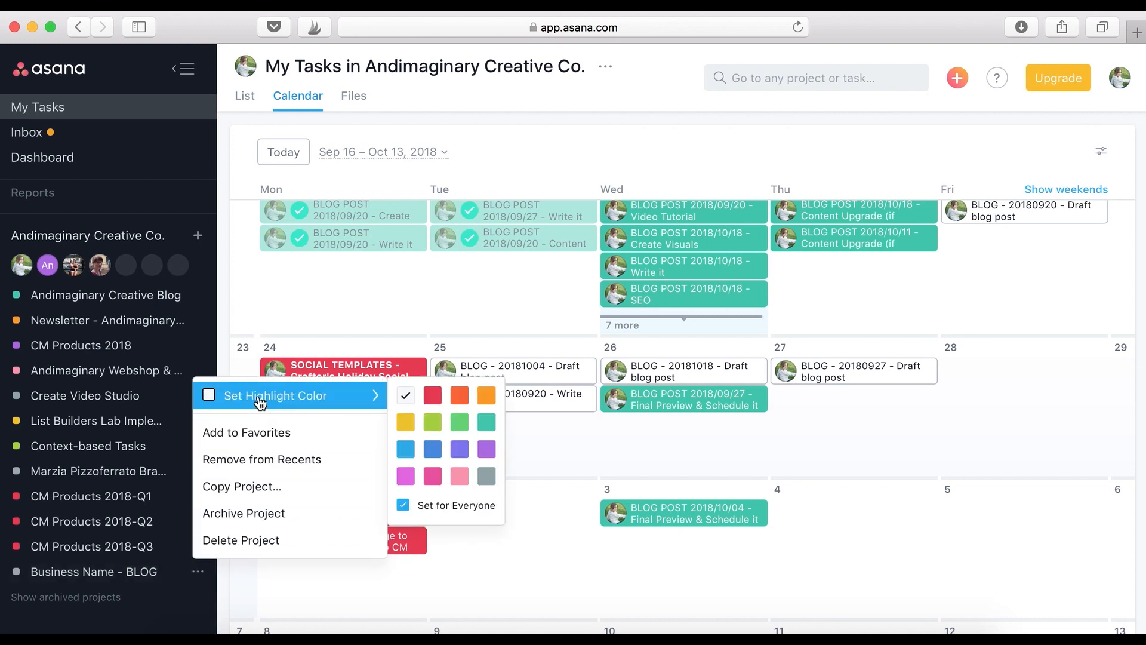
left_click(406, 426)
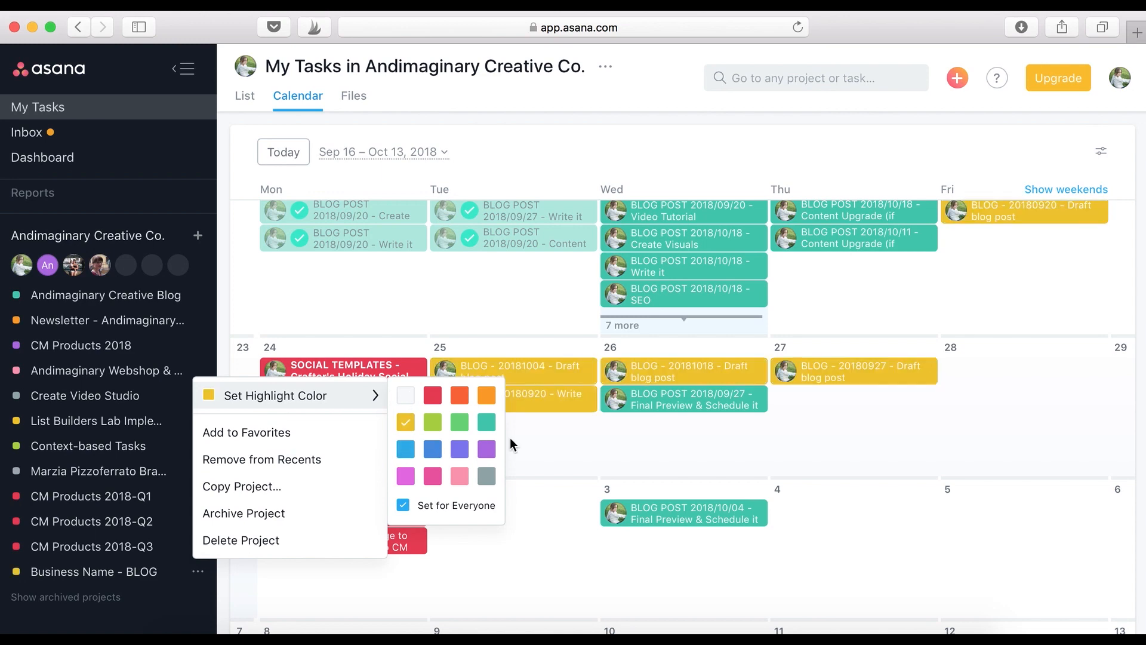
left_click(542, 444)
left_click(540, 441)
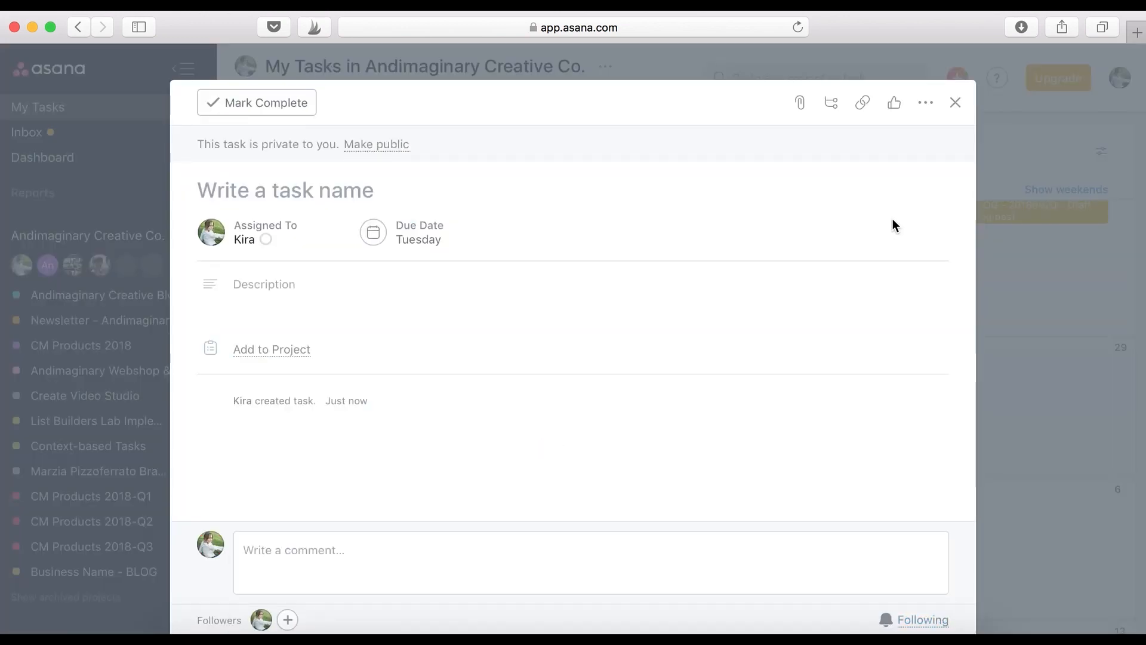
left_click(955, 103)
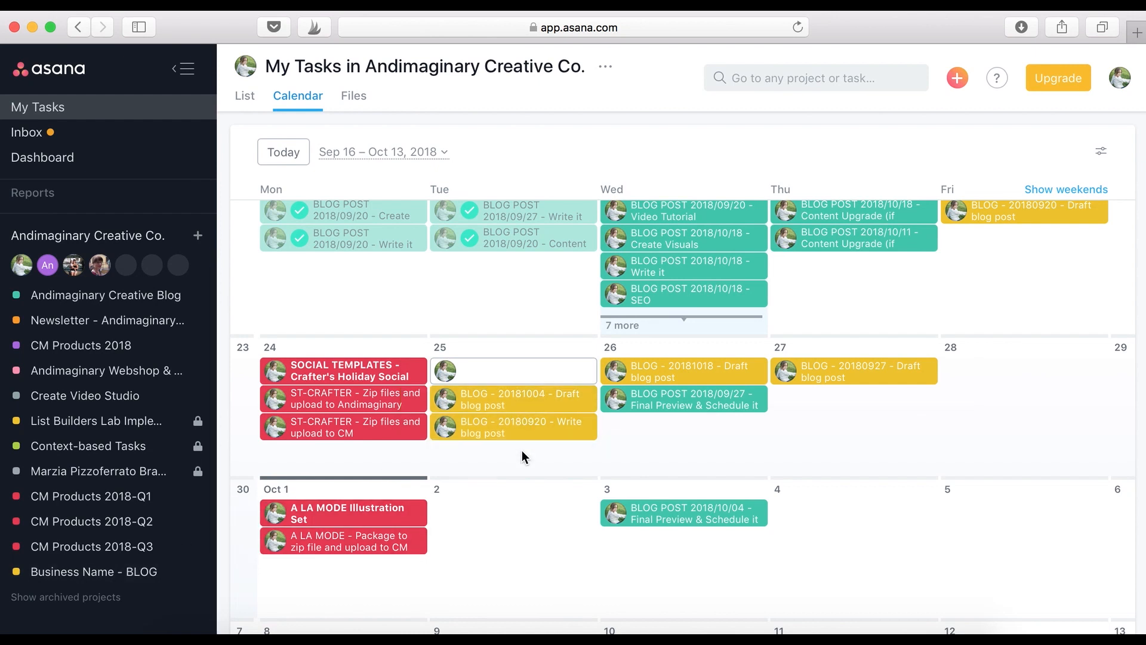
scroll(522, 450, "up", 3)
scroll(524, 457, "up", 3)
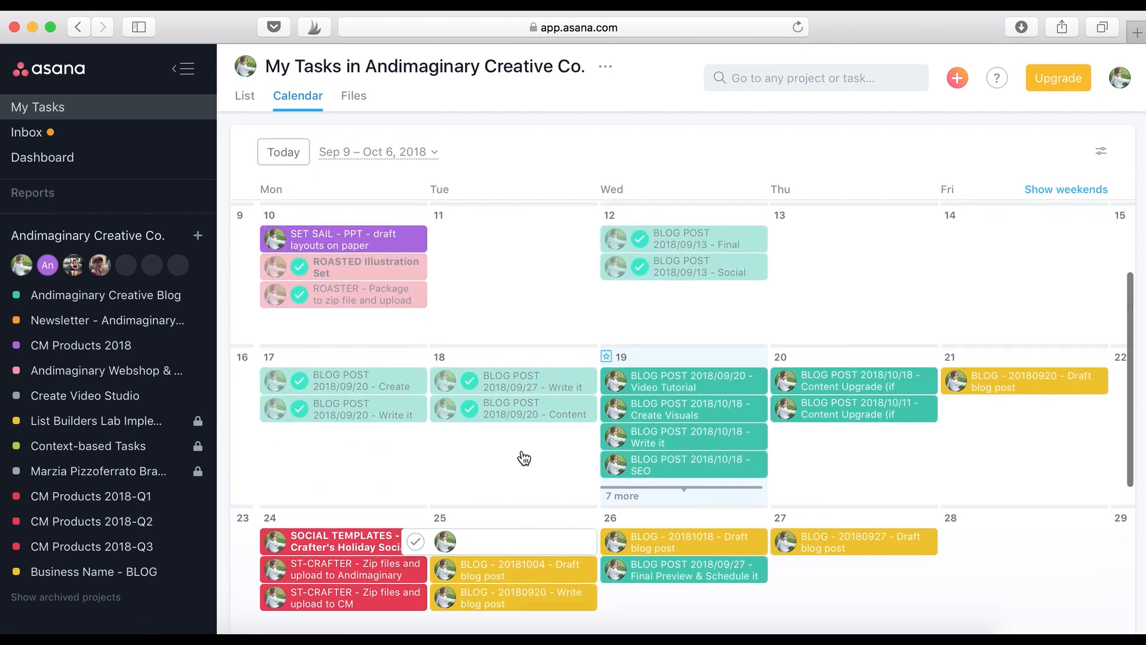
scroll(522, 452, "down", 3)
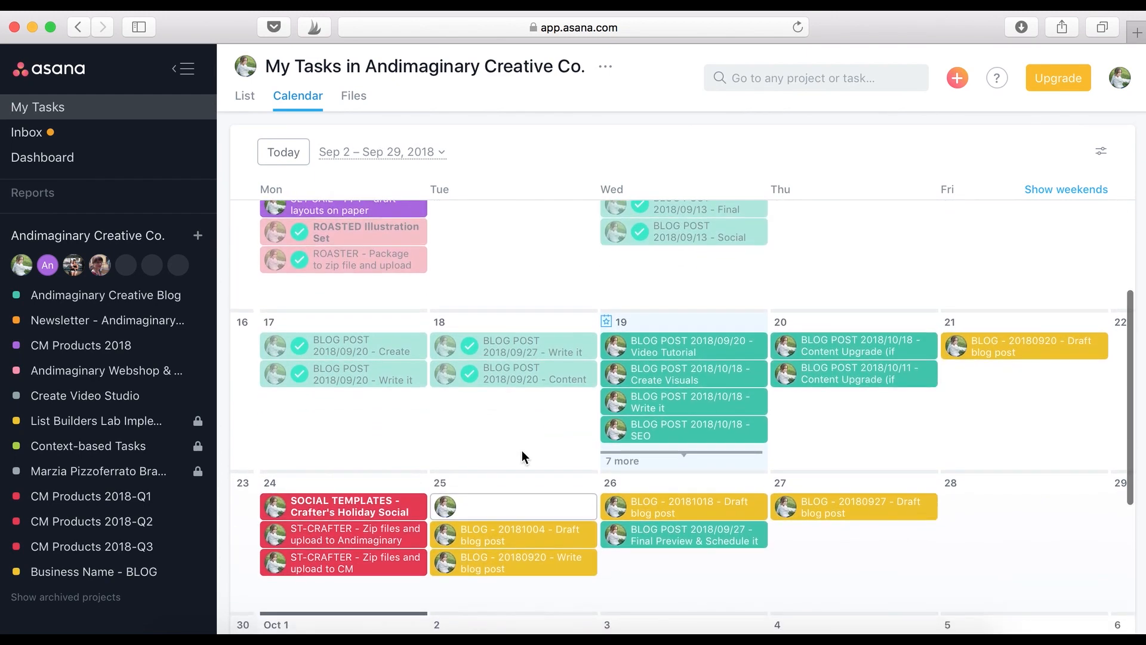
scroll(524, 458, "down", 2)
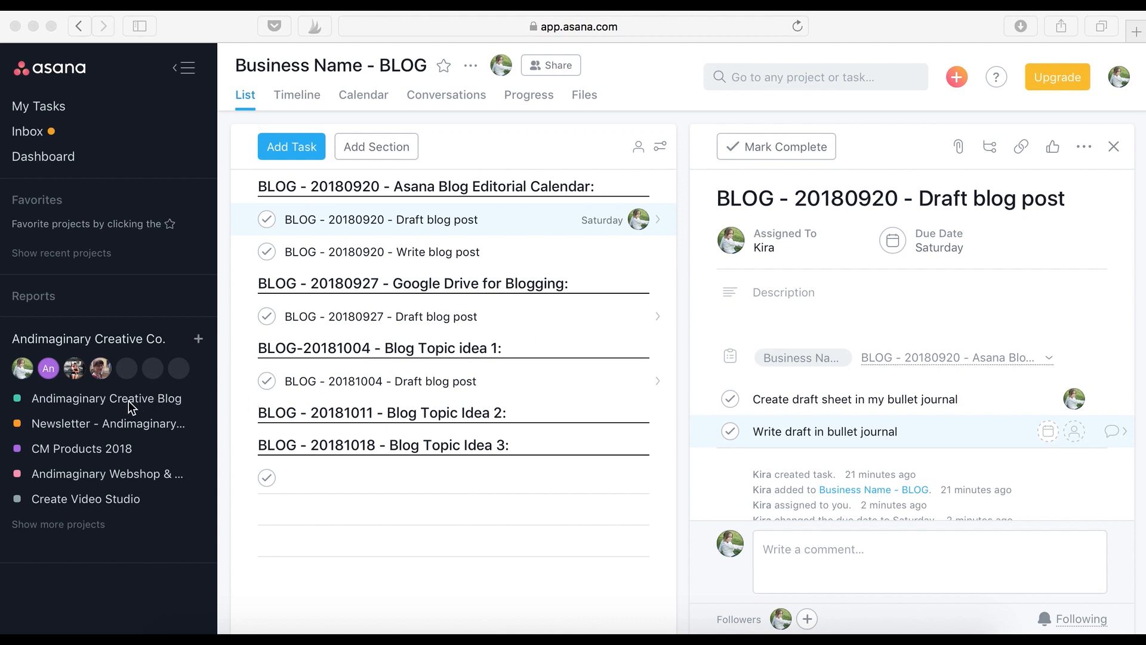
- Open the Andimaginary Creative Blog project and examine its dated post sections and tasks around 2018/10/18 and 2018/10/25
left_click(160, 398)
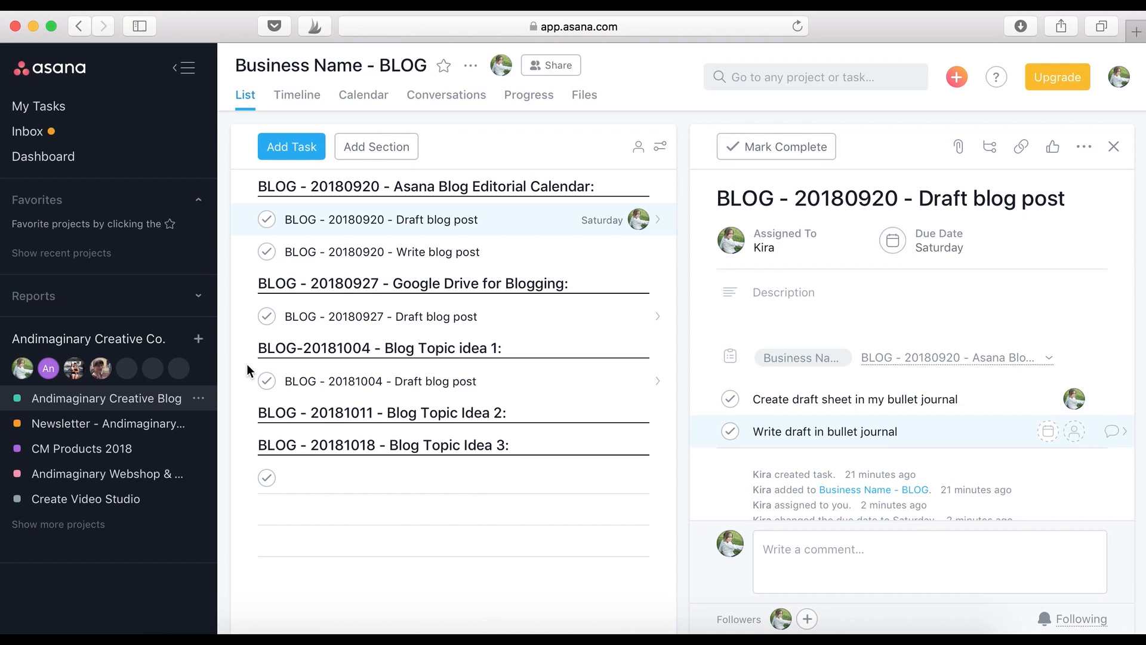
scroll(352, 305, "down", 2)
scroll(353, 306, "down", 8)
scroll(352, 305, "down", 6)
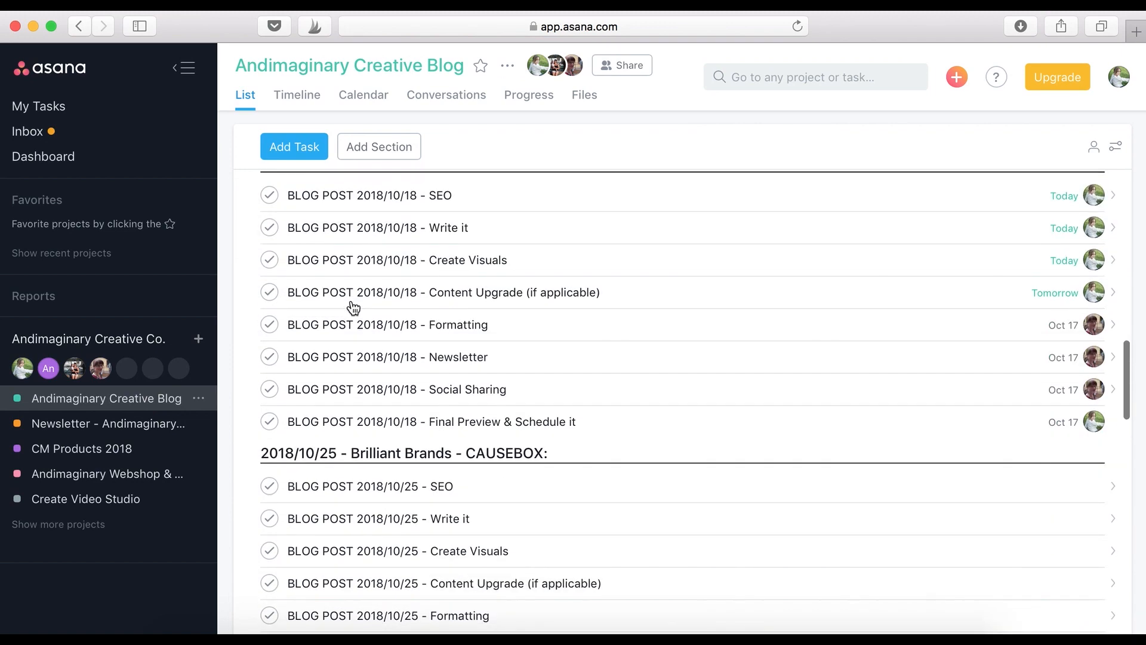
scroll(353, 306, "down", 3)
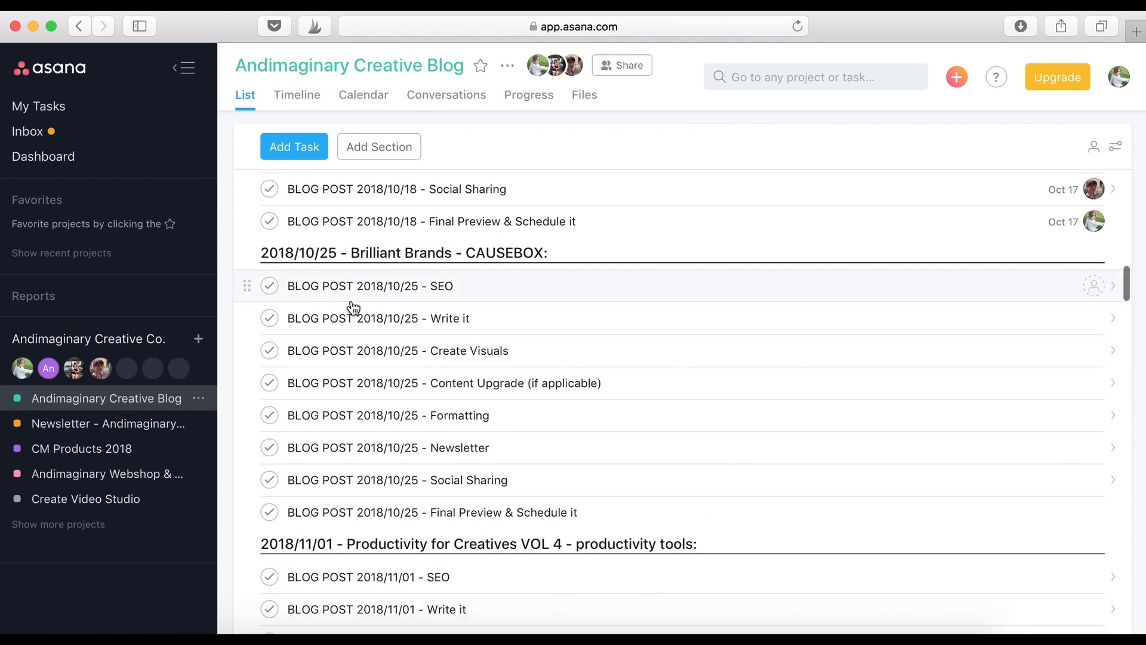
scroll(352, 308, "up", 2)
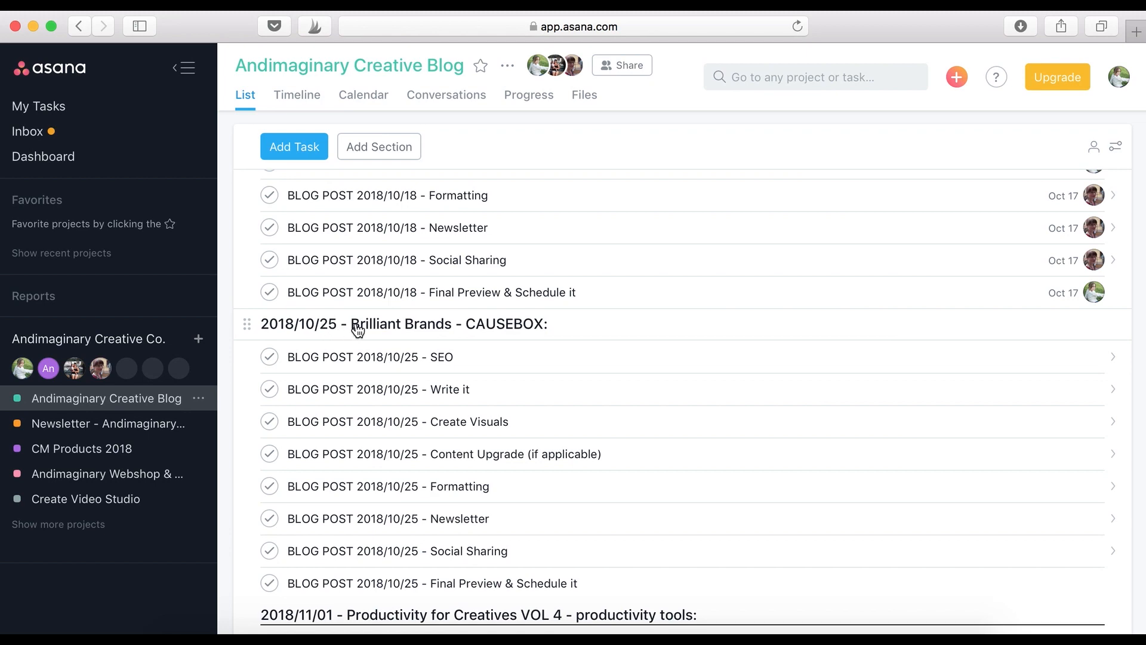
scroll(357, 330, "down", 3)
scroll(358, 330, "up", 3)
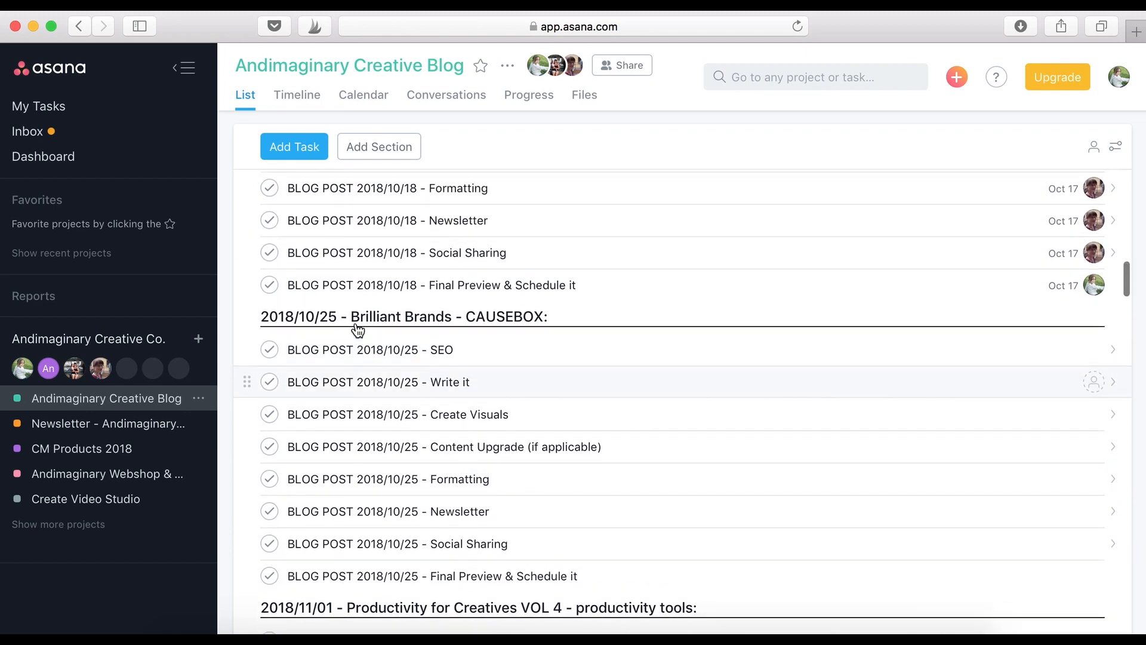
- Copy the topic text "Brilliant Brands - CAUSEBOX" from the 2018/10/25 section heading
left_click(374, 323)
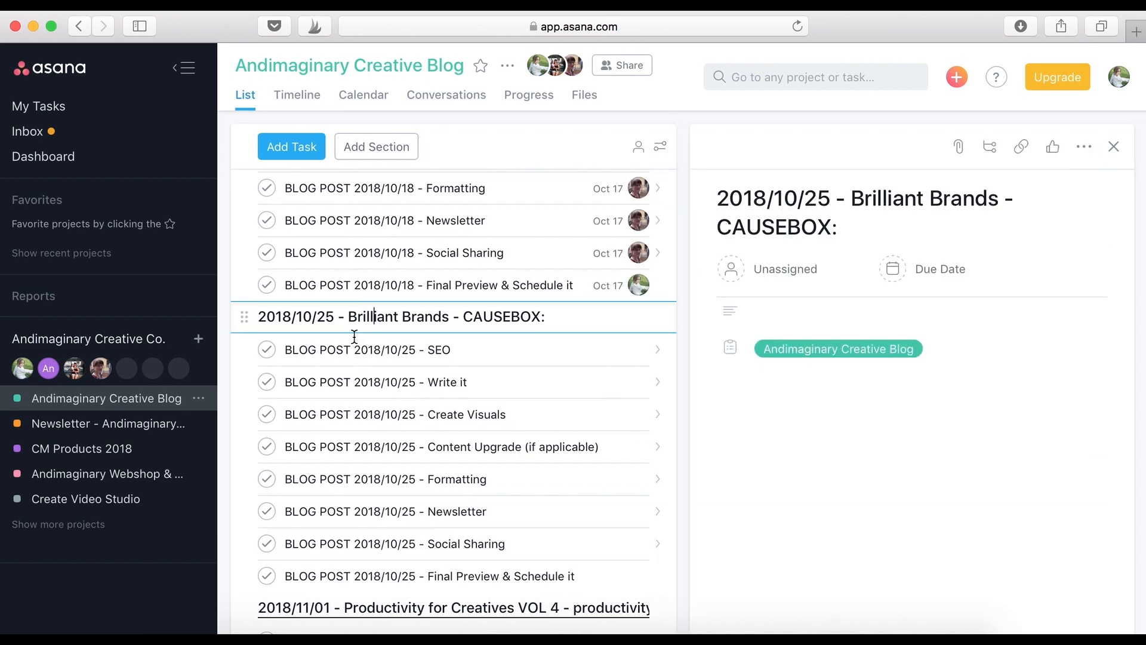
left_click_drag(349, 316, 538, 315)
key("super+c")
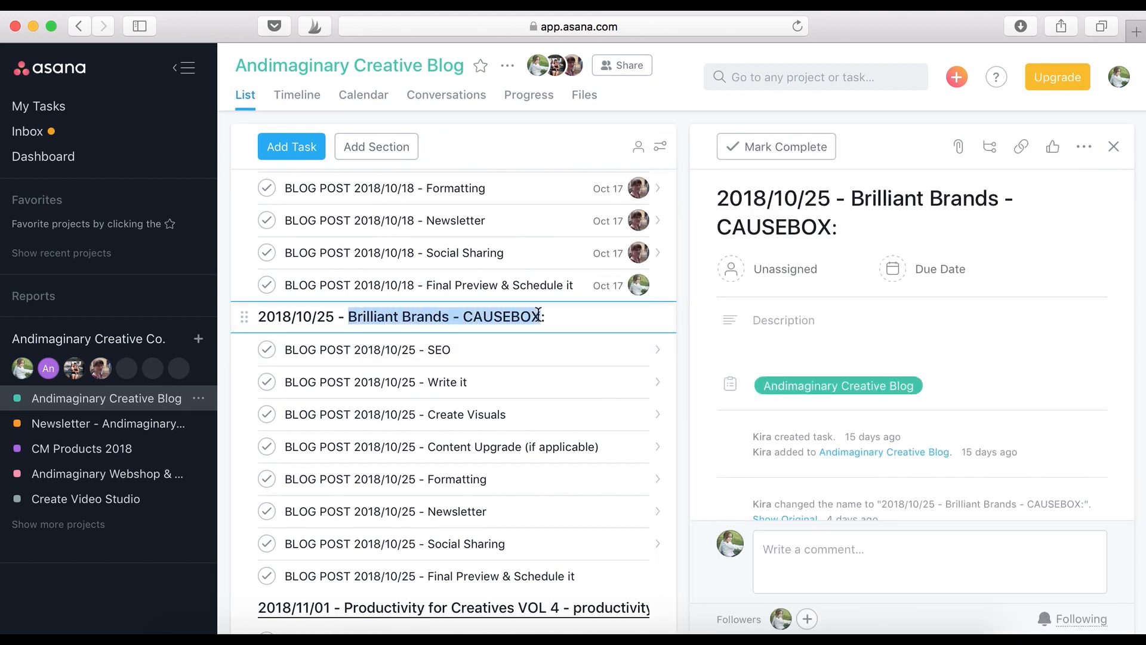
- Replace the topic in the 2018/10/25 section heading with "New topic idea", keeping the date and the closing colon
key("BackSpace")
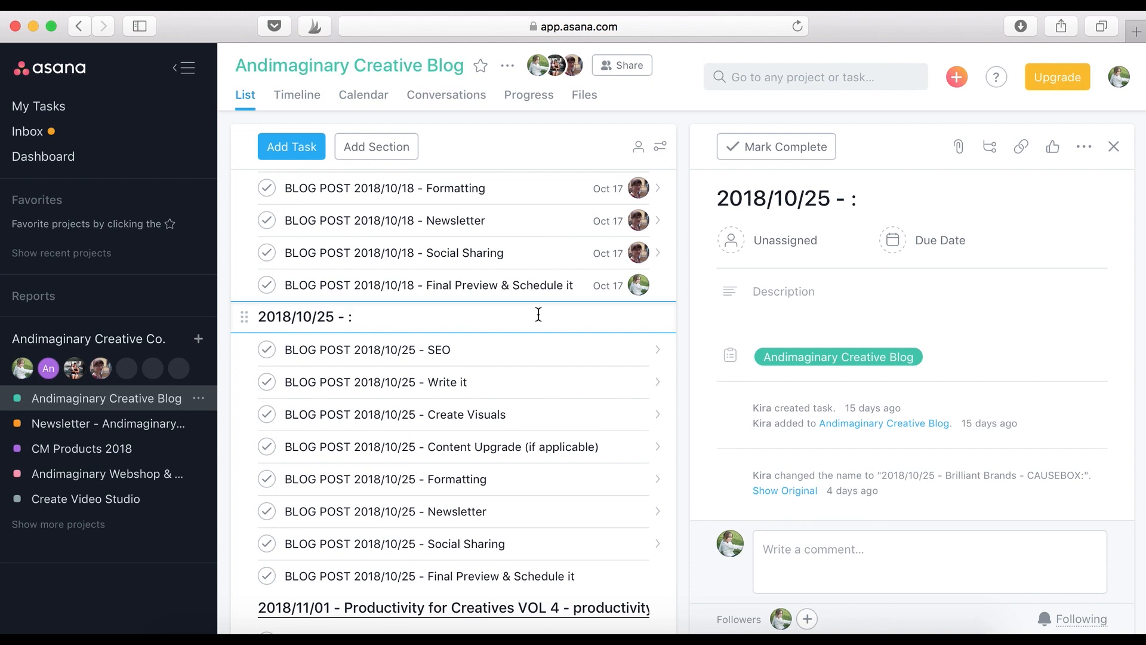
type("New ")
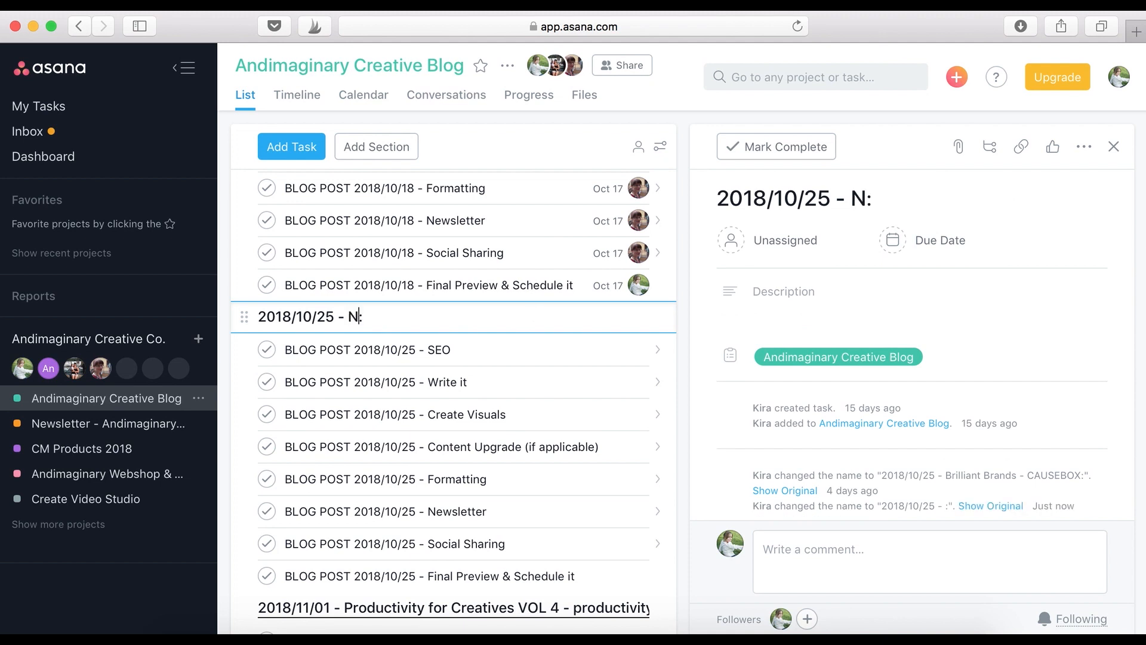
type("topic ide")
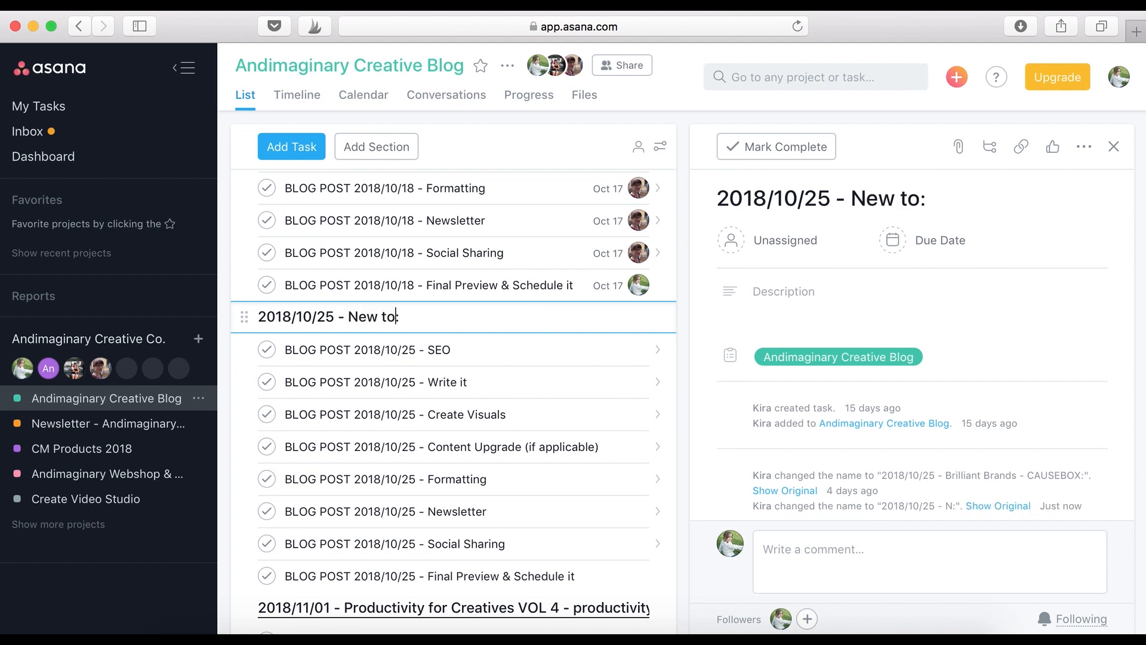
type("a")
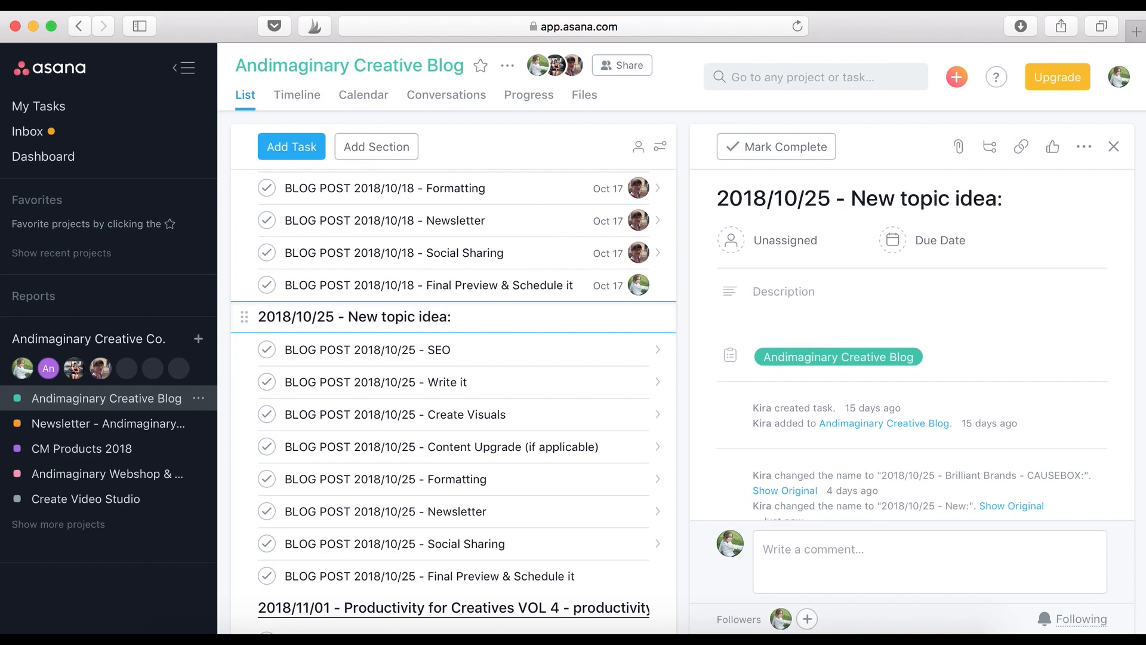
- Insert the copied topic "Brilliant Brands - CAUSEBOX" right after the date in the 2018/11/29 section heading
scroll(487, 353, "down", 12)
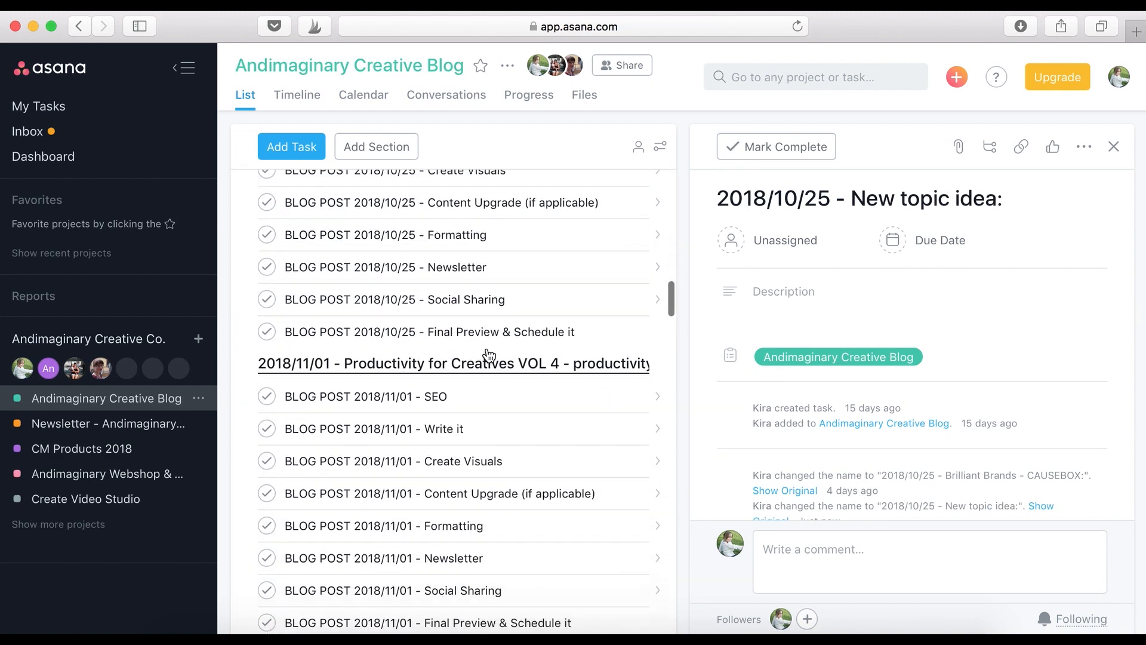
scroll(489, 354, "down", 10)
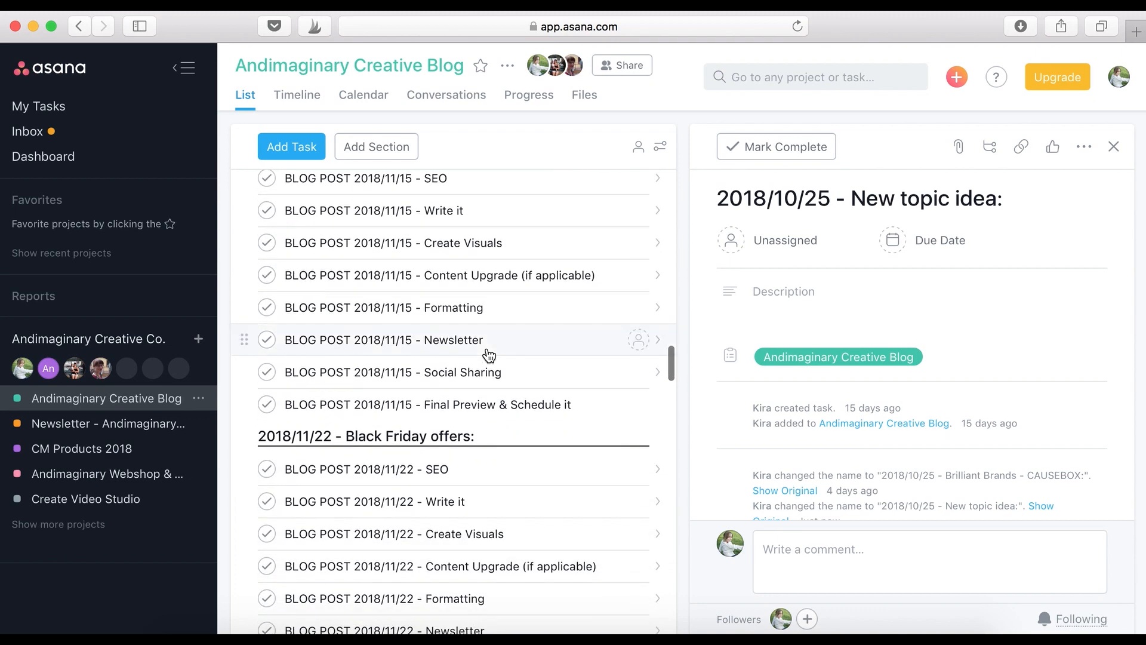
scroll(489, 355, "down", 2)
scroll(489, 354, "up", 1)
scroll(489, 354, "up", 1)
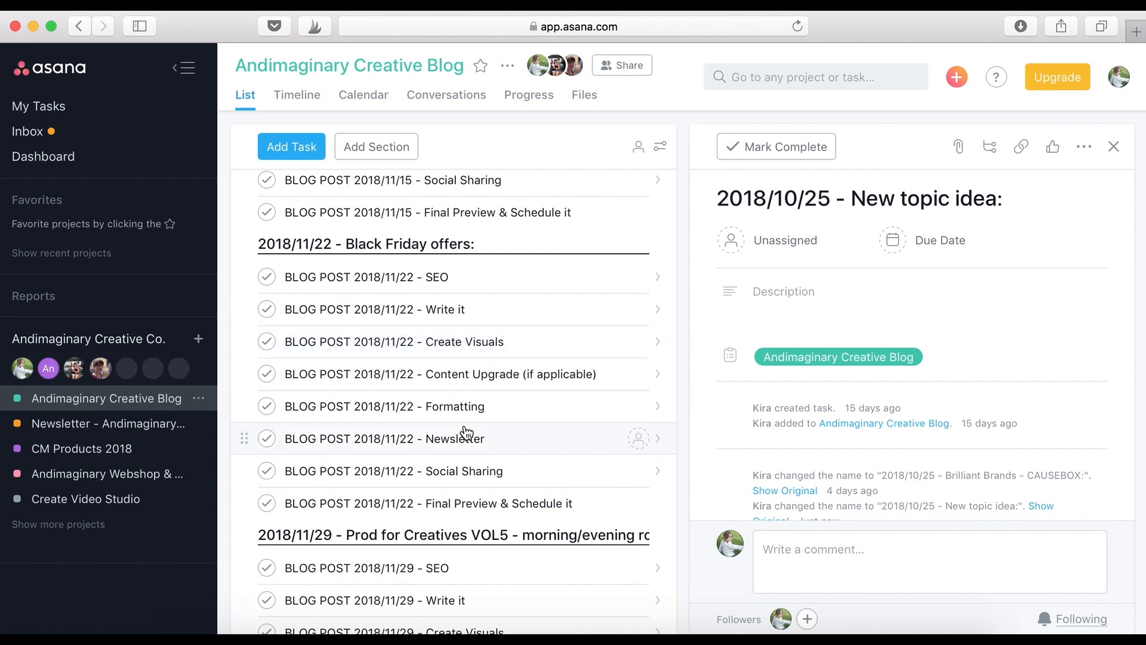
scroll(469, 417, "down", 1)
scroll(469, 417, "down", 3)
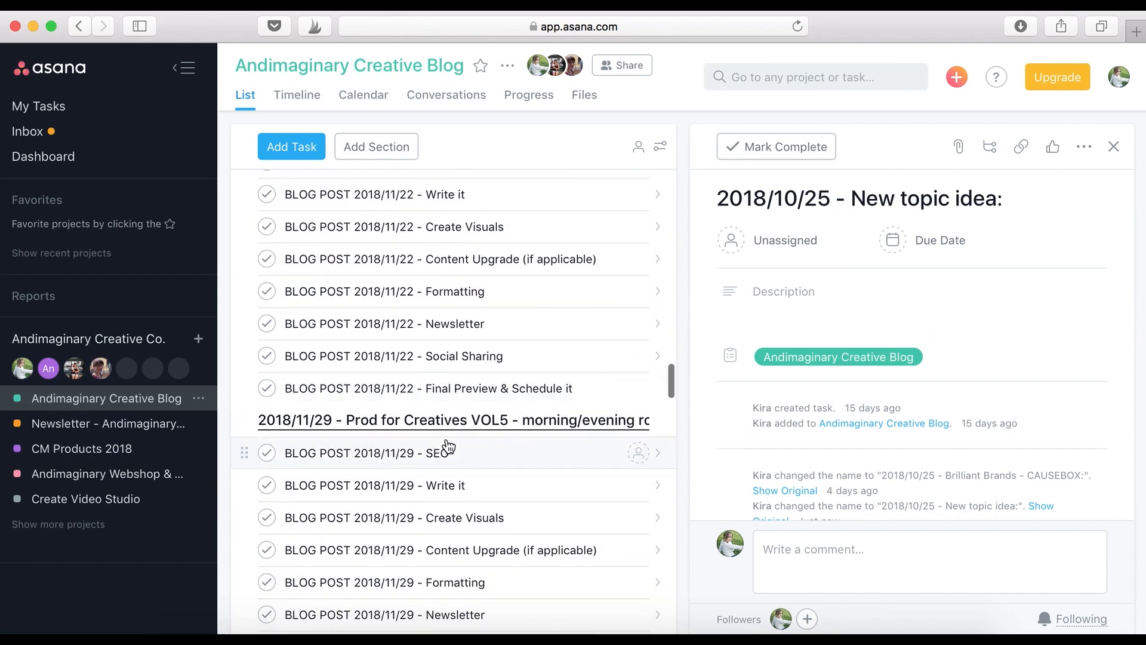
scroll(449, 445, "up", 3)
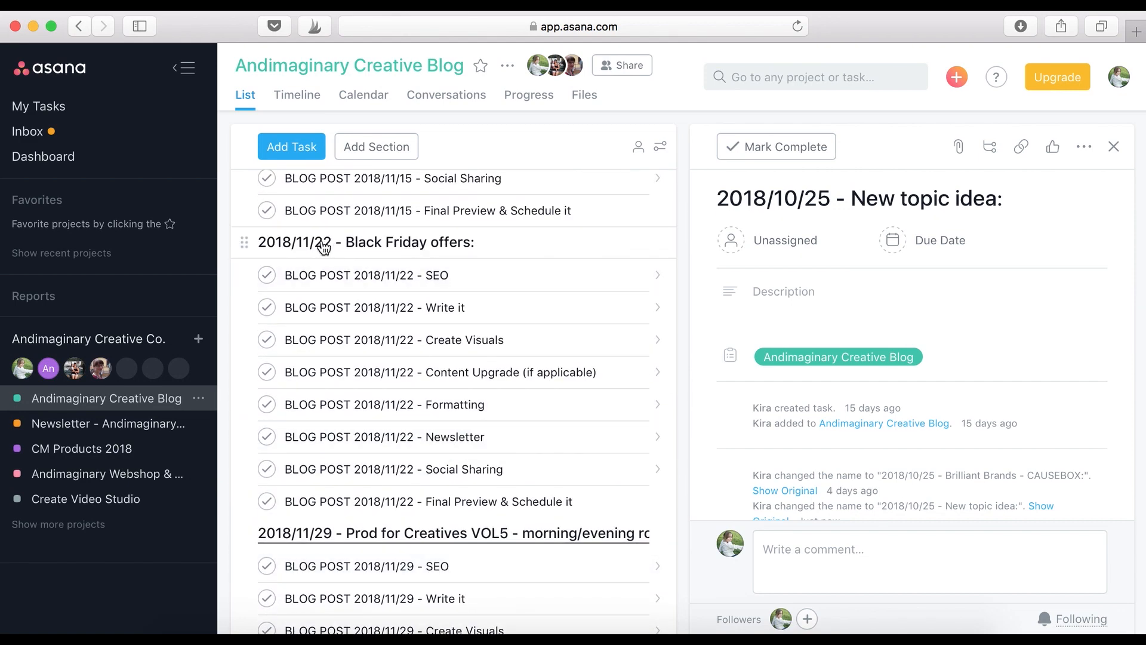
scroll(348, 358, "down", 5)
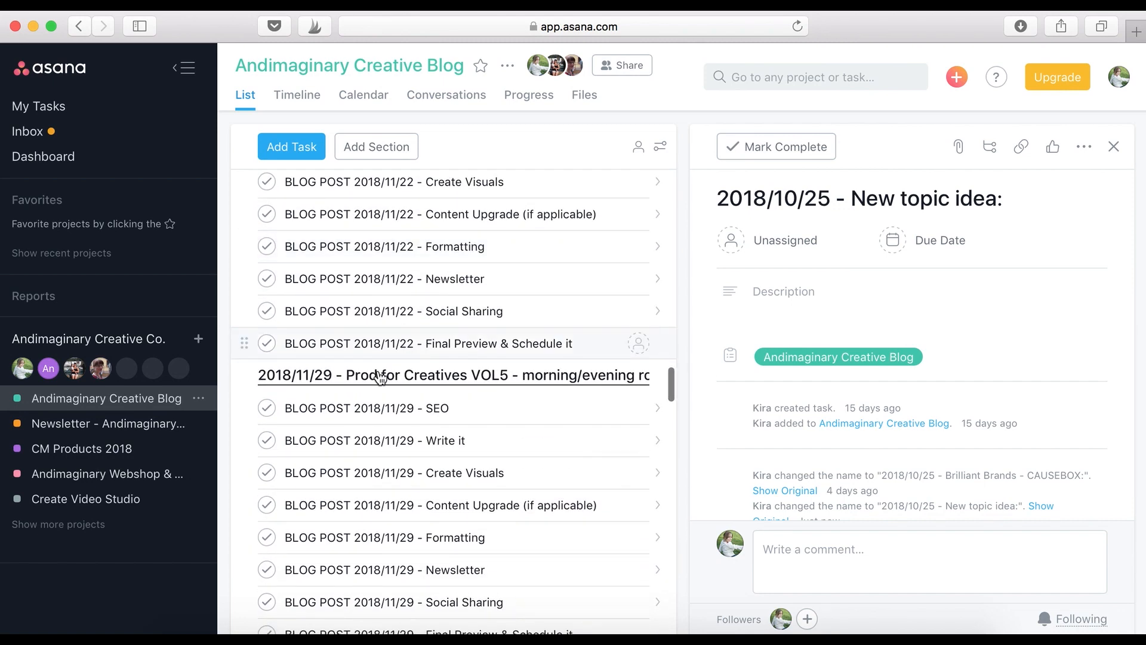
left_click(347, 376)
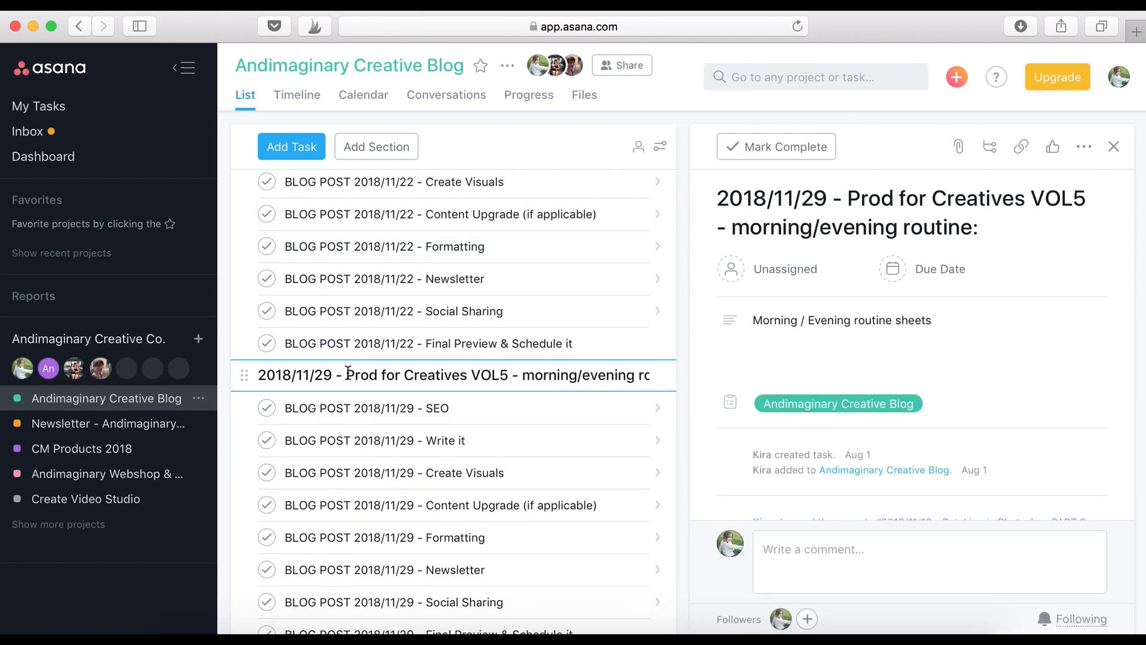
key("super+v")
- Copy the old topic "Prod for Creatives VOL5 - morning/evening routine" from the 2018/11/29 section name and delete it there, leaving the colon
left_click_drag(539, 374, 725, 371)
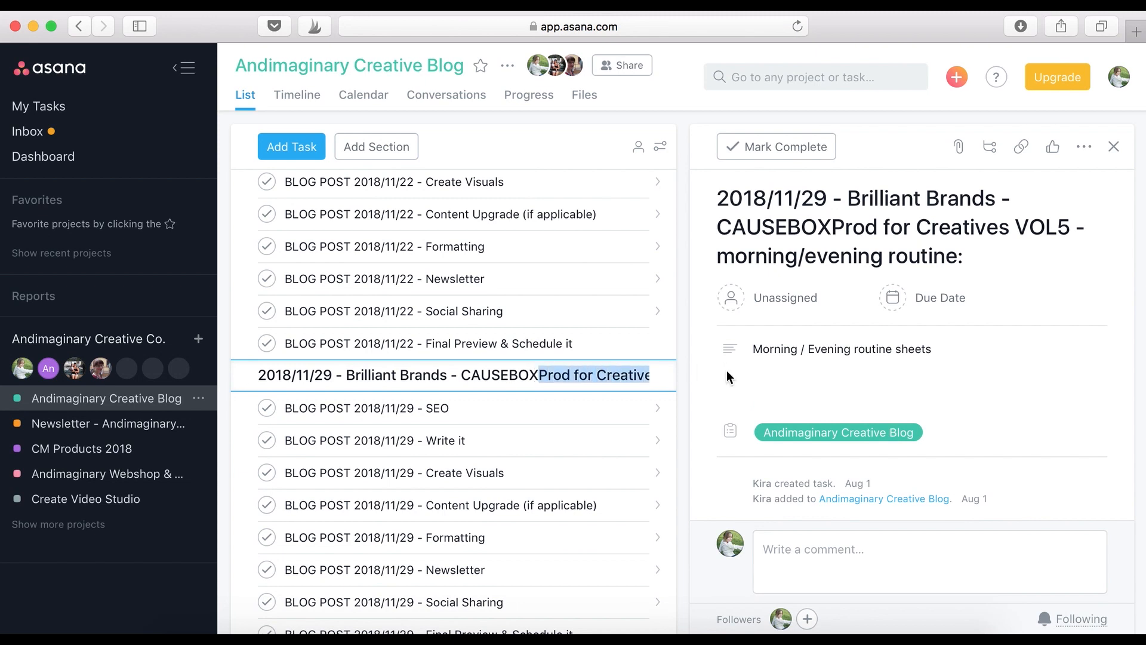
left_click(540, 376)
left_click_drag(540, 376, 699, 376)
scroll(876, 265, "down", 1)
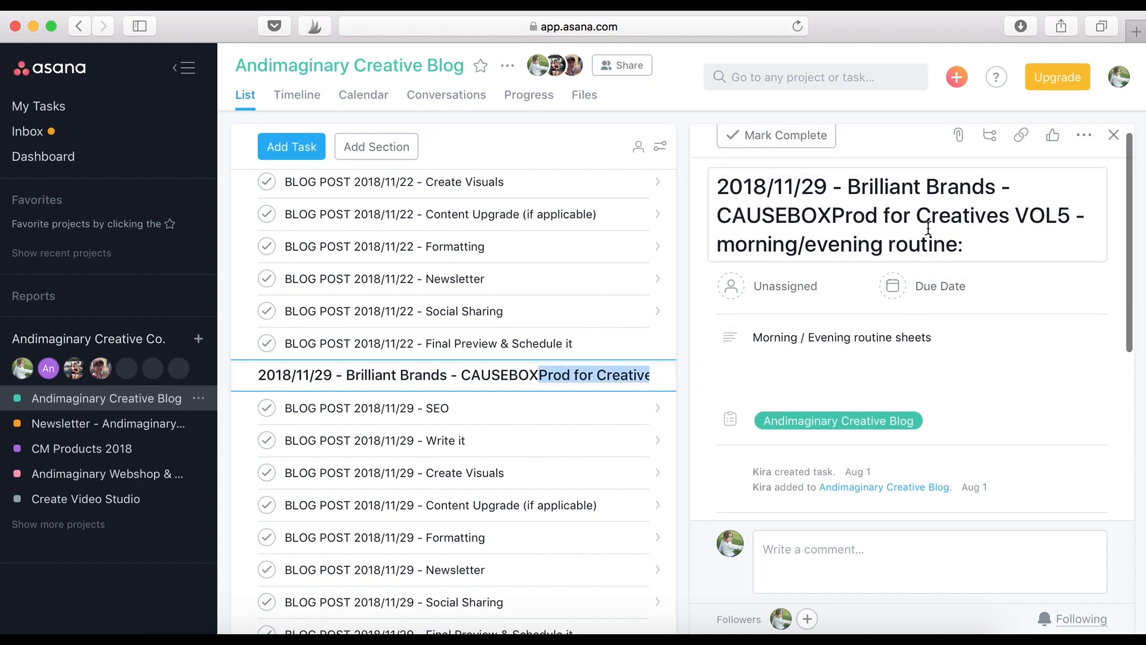
left_click(857, 217)
left_click_drag(833, 216, 958, 249)
key("super+c")
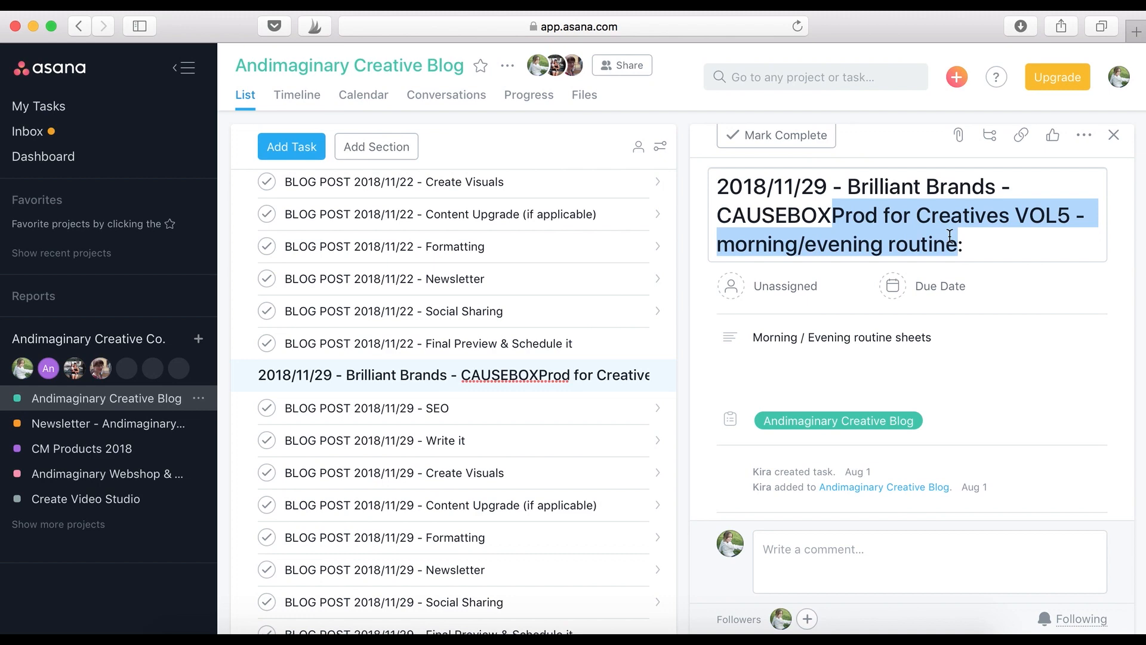
key("BackSpace")
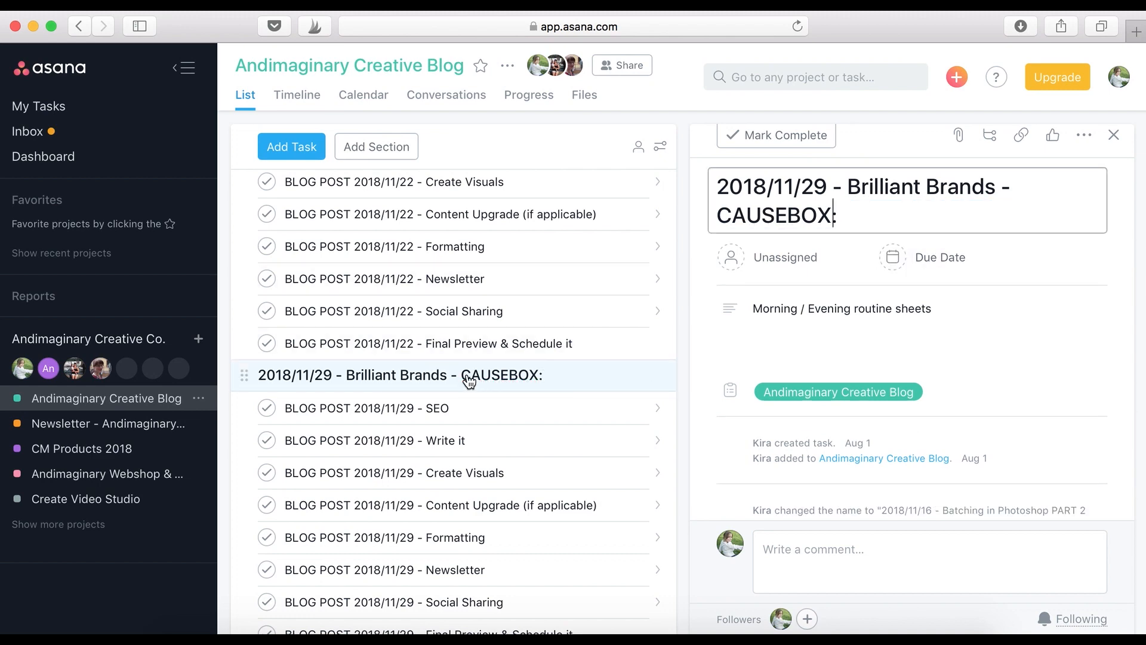
- Add a section "2019/02/13 - Prod for Creatives VOL5 - morning/evening routine:" at the end of the task list, reusing the copied topic
scroll(472, 382, "down", 3)
scroll(472, 382, "down", 10)
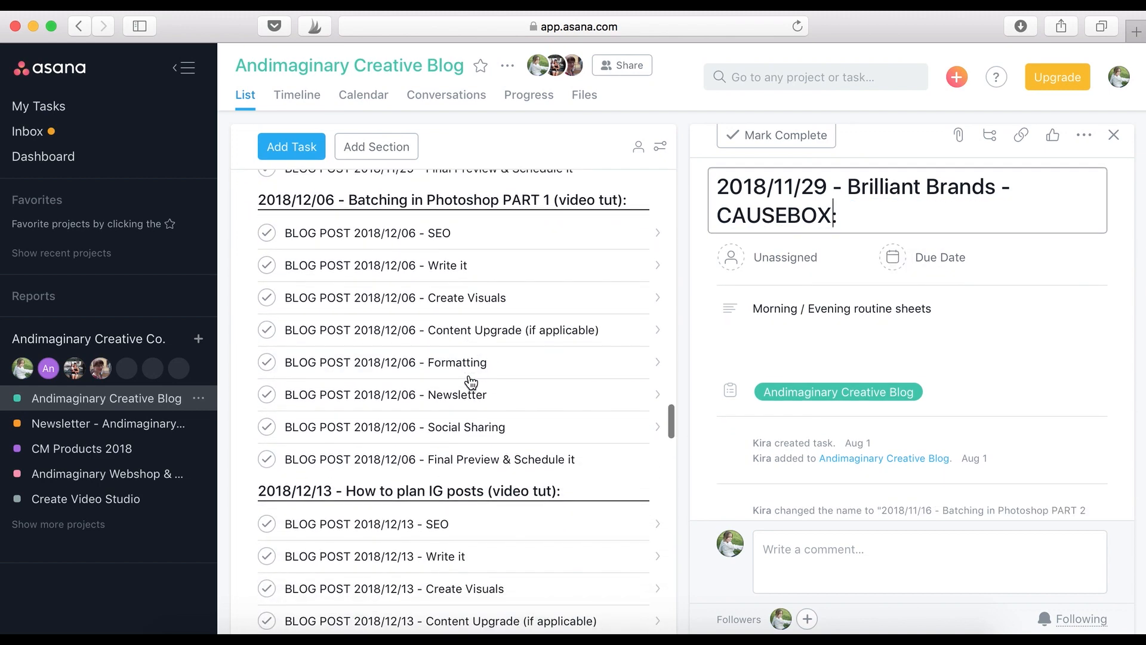
scroll(471, 382, "down", 2)
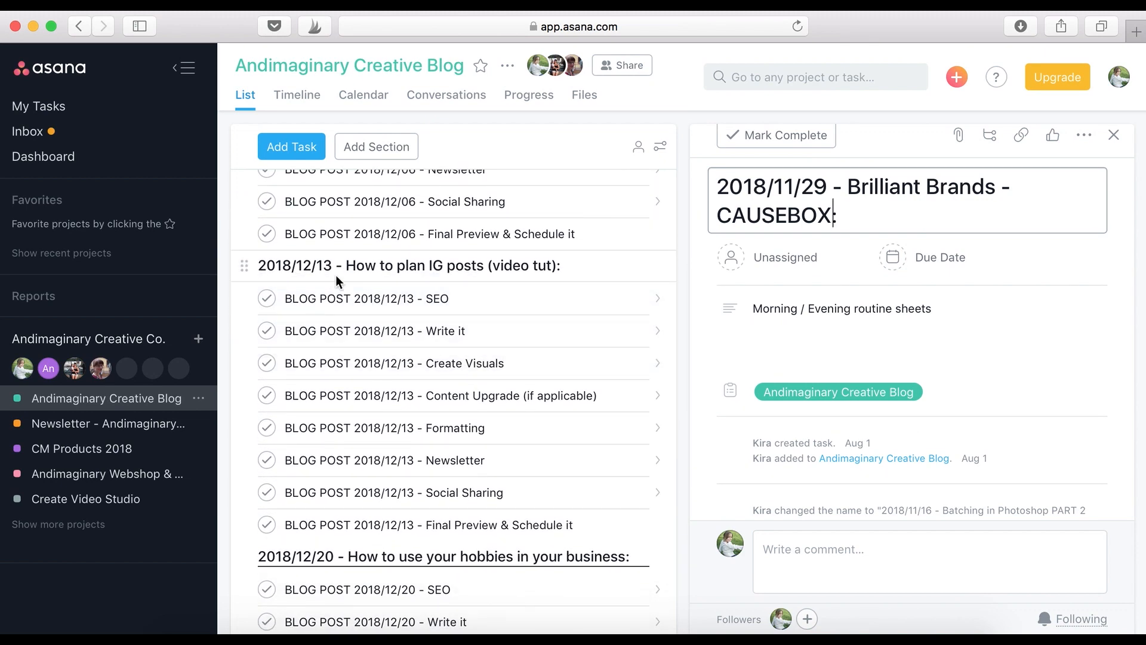
scroll(382, 293, "down", 20)
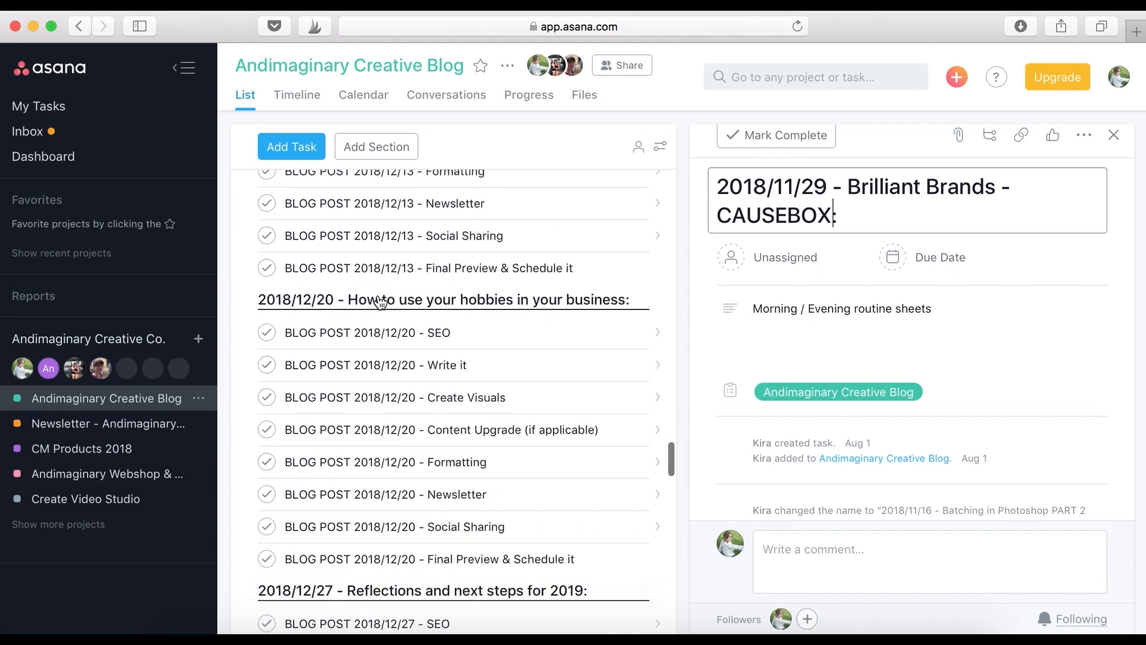
scroll(381, 303, "down", 20)
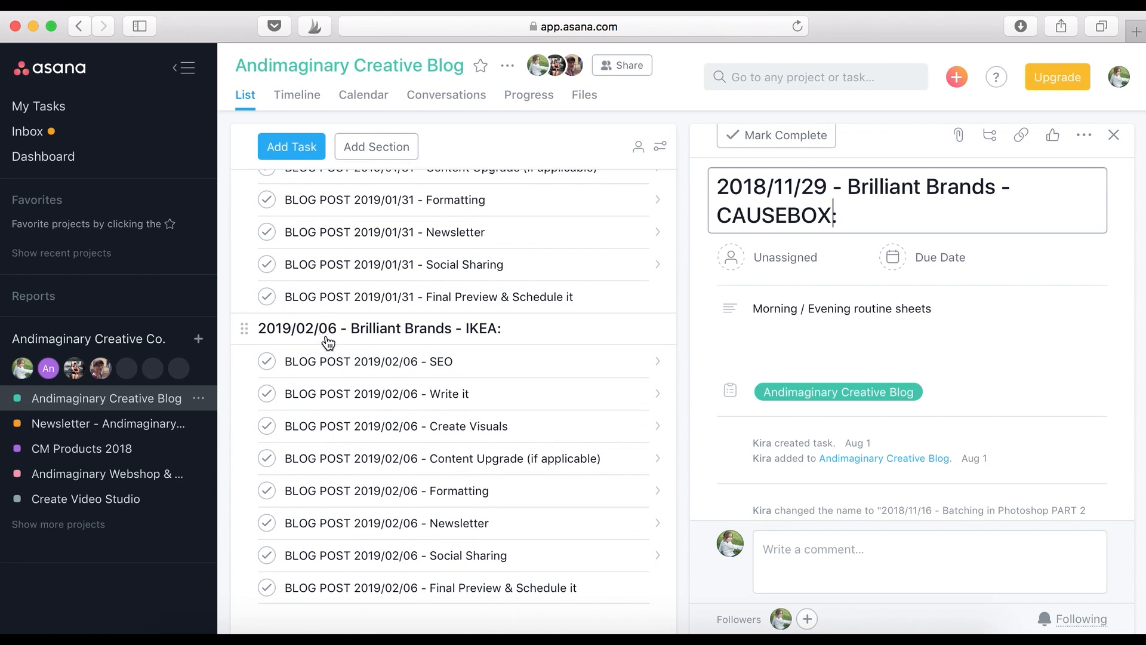
left_click(455, 619)
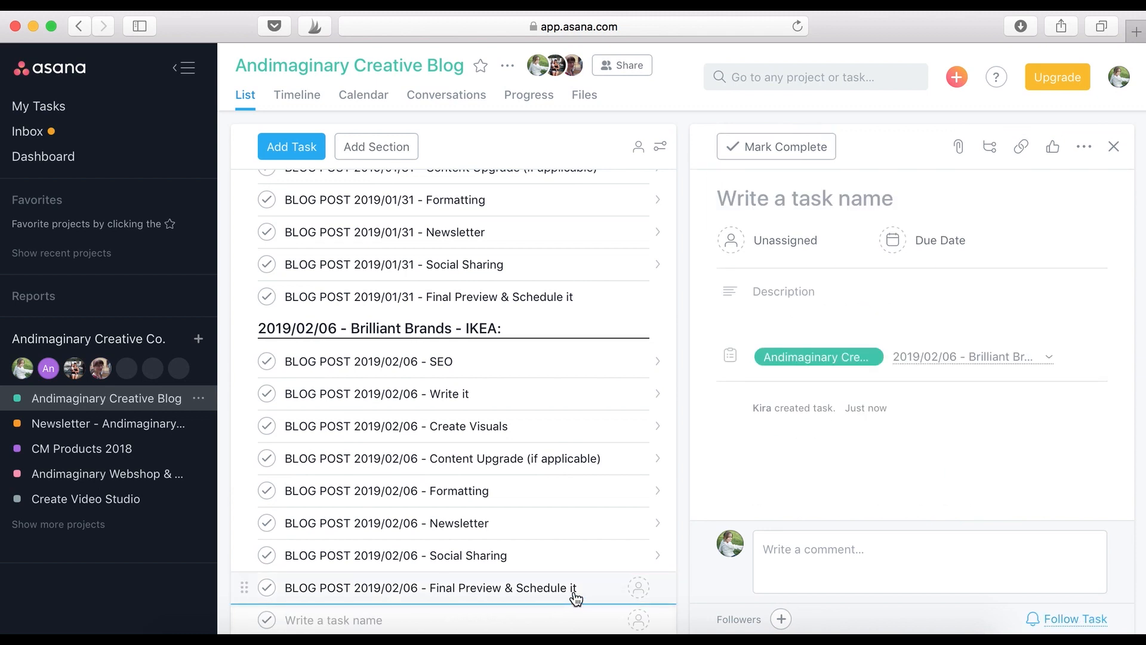
type("2019/02/13")
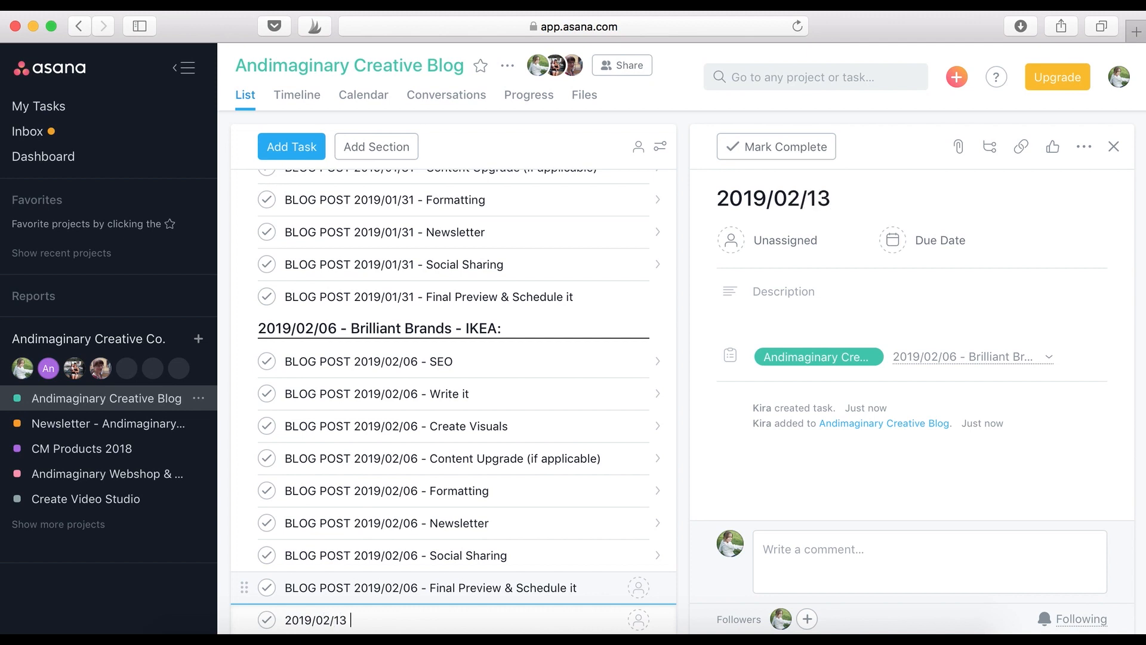
type(" -")
key("super+v")
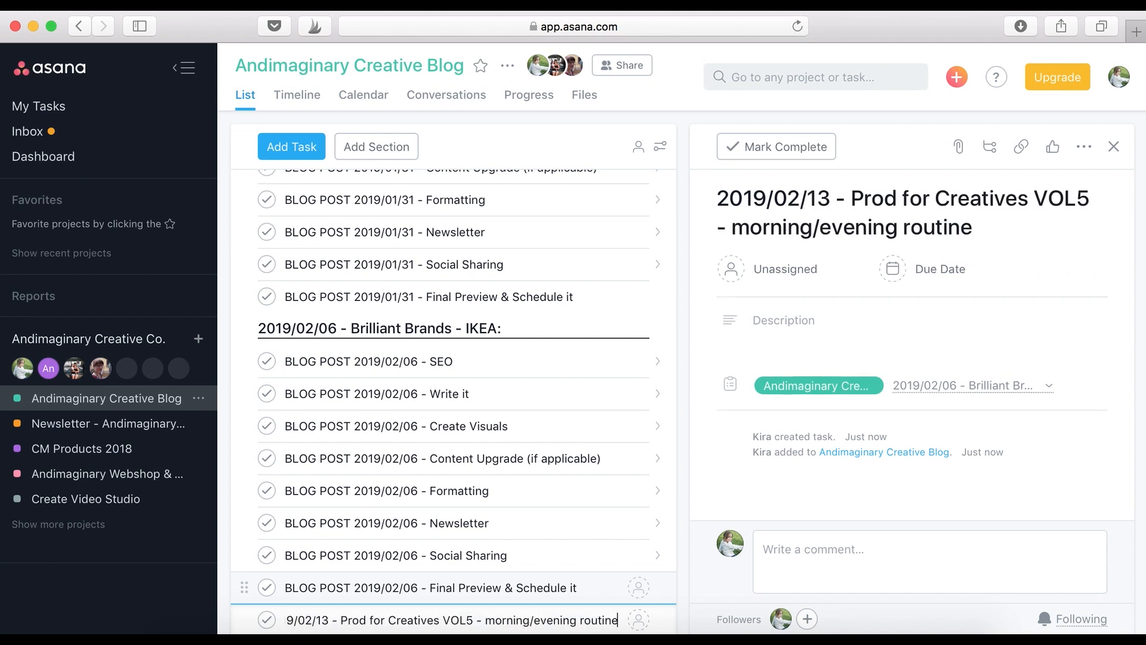
type(":")
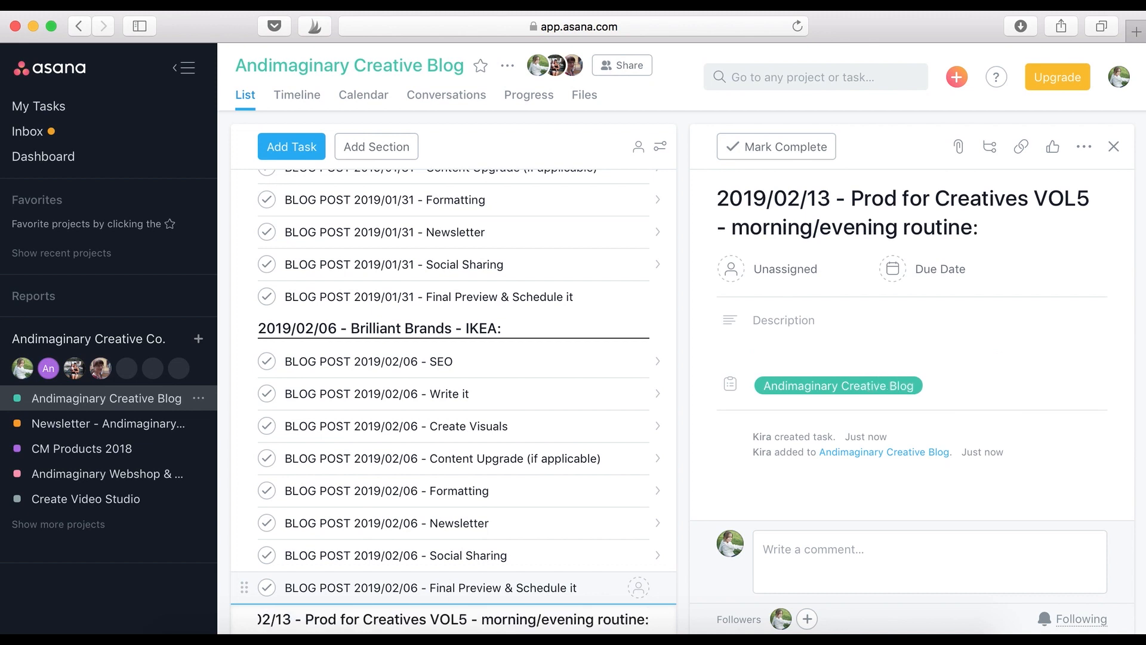
- Examine the last dated sections of the list, from 2019/01/31 through the 2019/02/06 Brilliant Brands - IKEA tasks
scroll(466, 550, "down", 1)
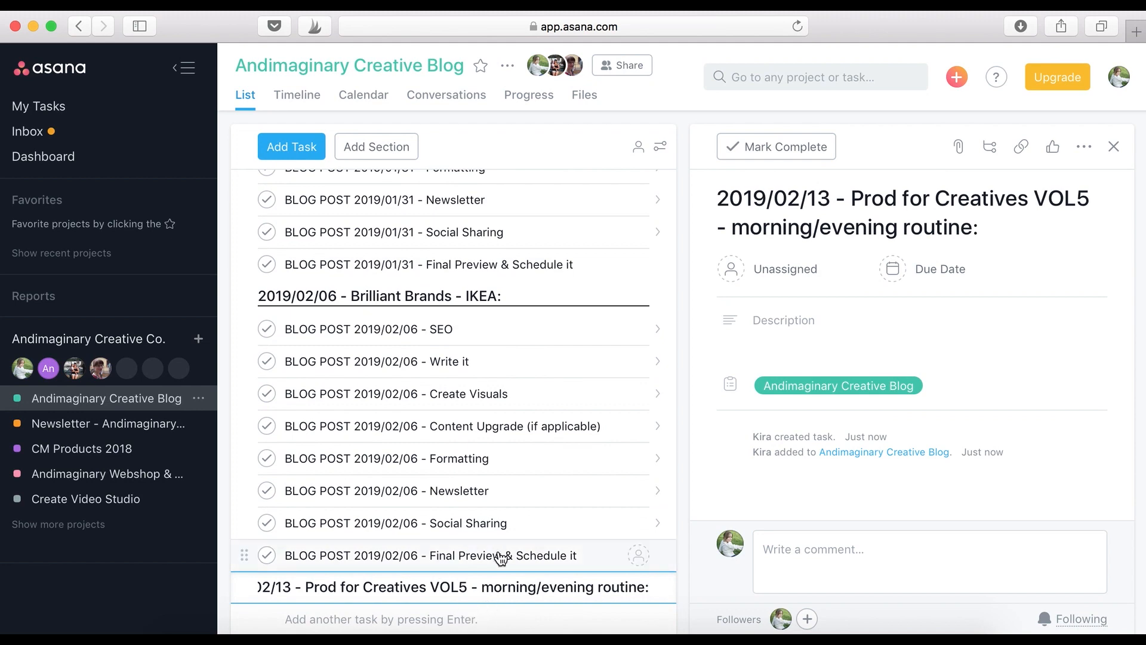
scroll(501, 557, "up", 5)
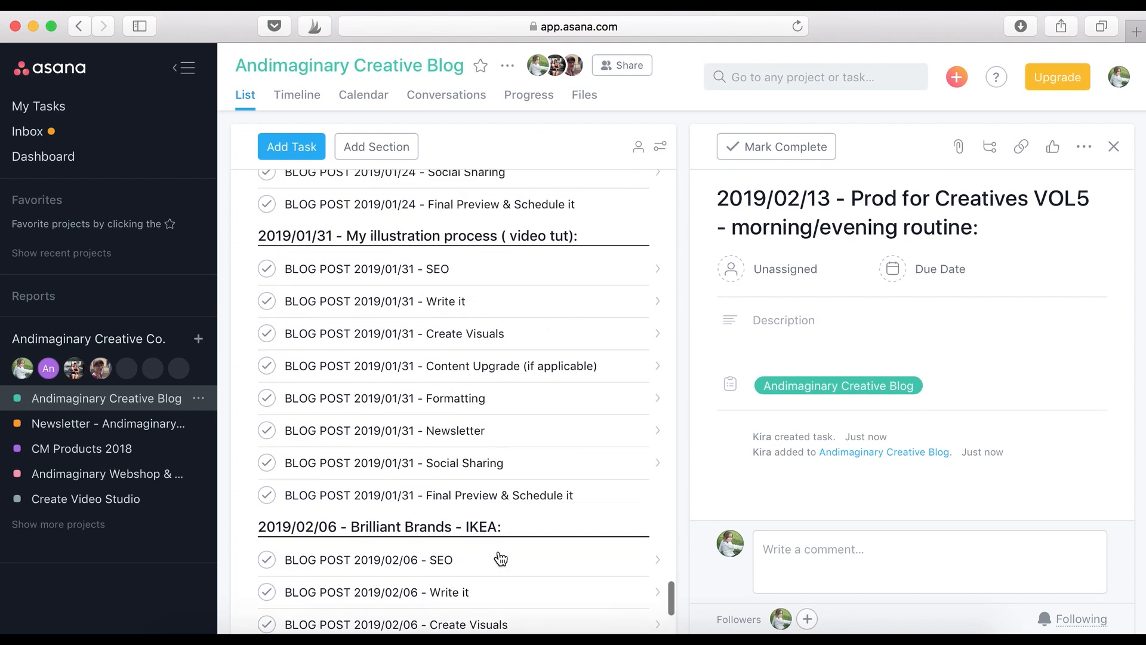
scroll(500, 557, "down", 5)
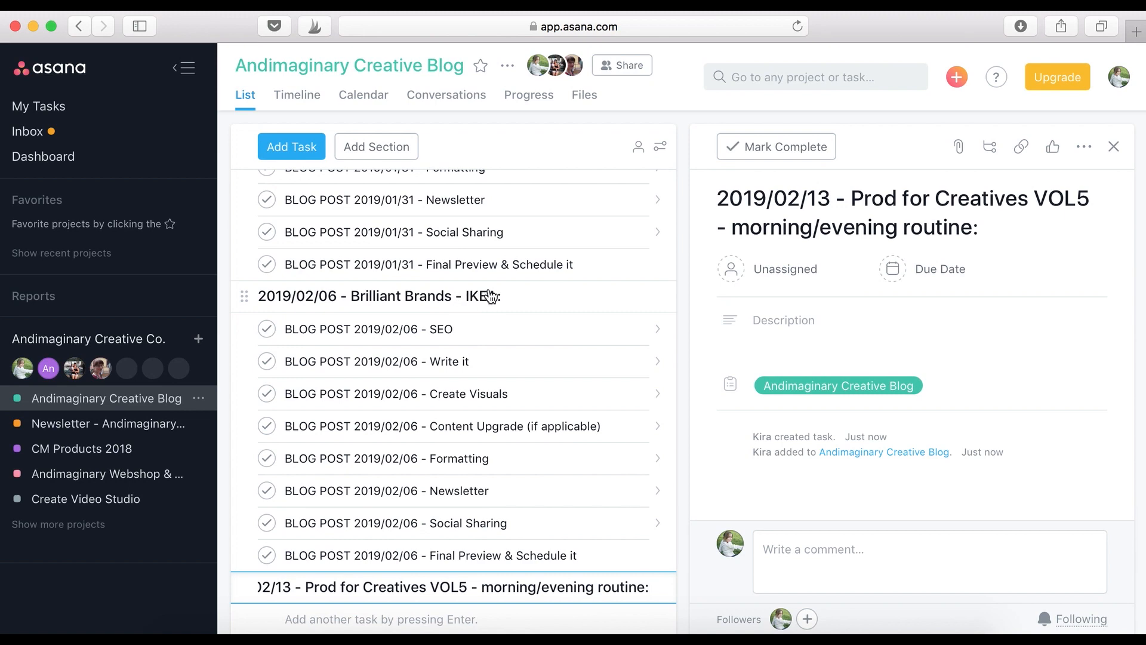
left_click(380, 296)
scroll(388, 330, "up", 3)
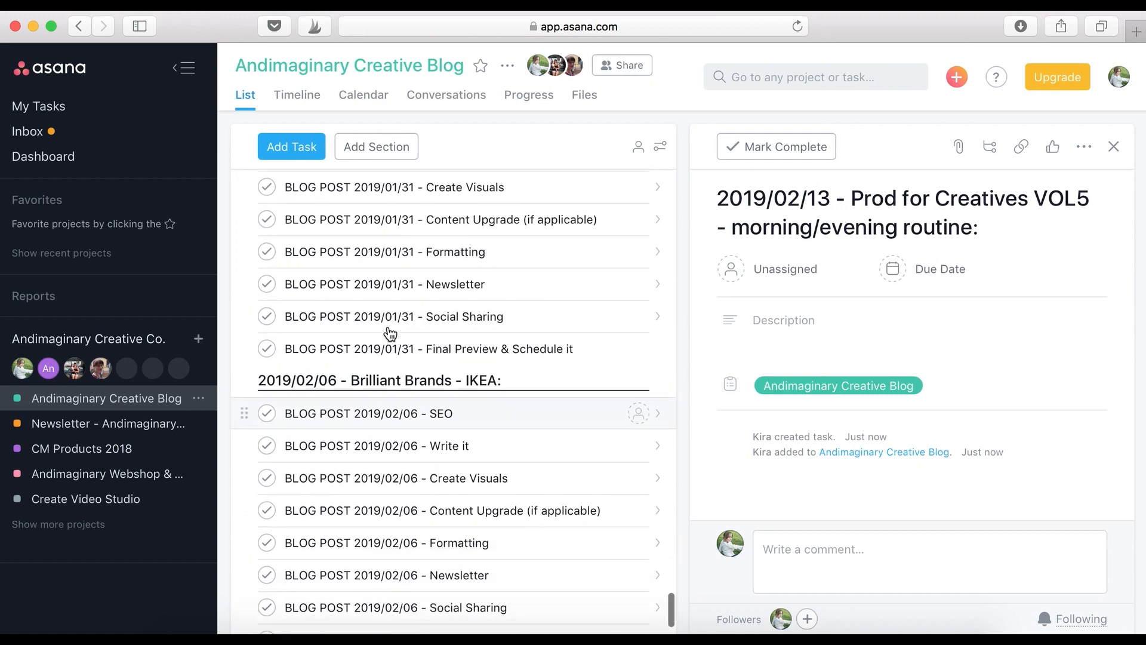
scroll(389, 332, "down", 3)
scroll(391, 333, "up", 1)
scroll(389, 332, "down", 1)
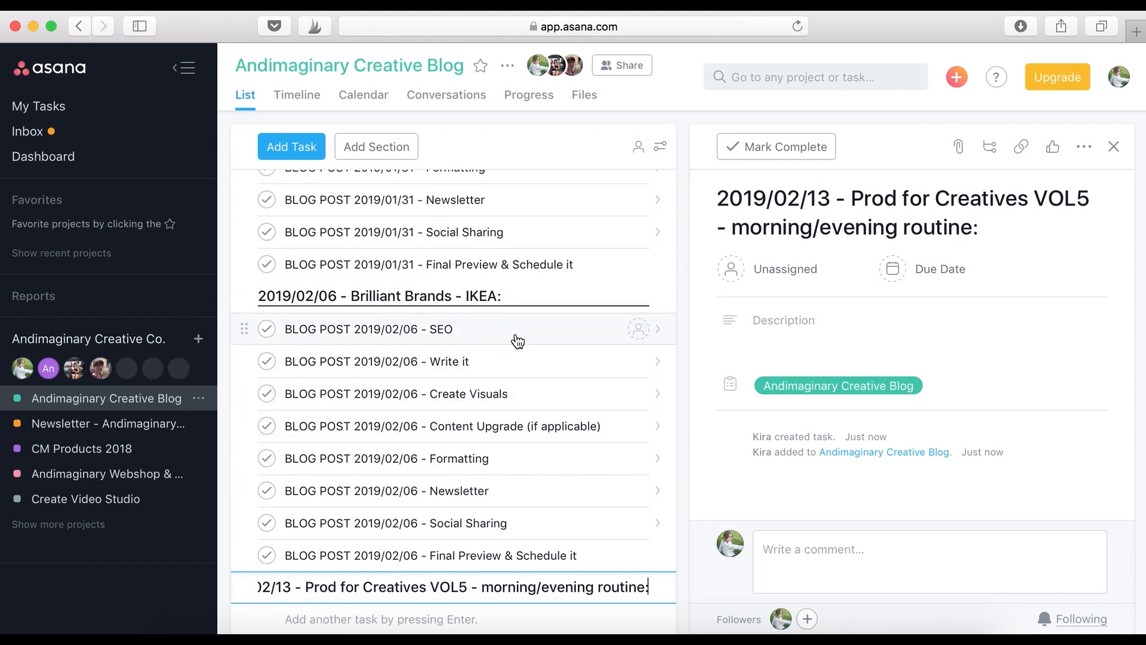
left_click(533, 302)
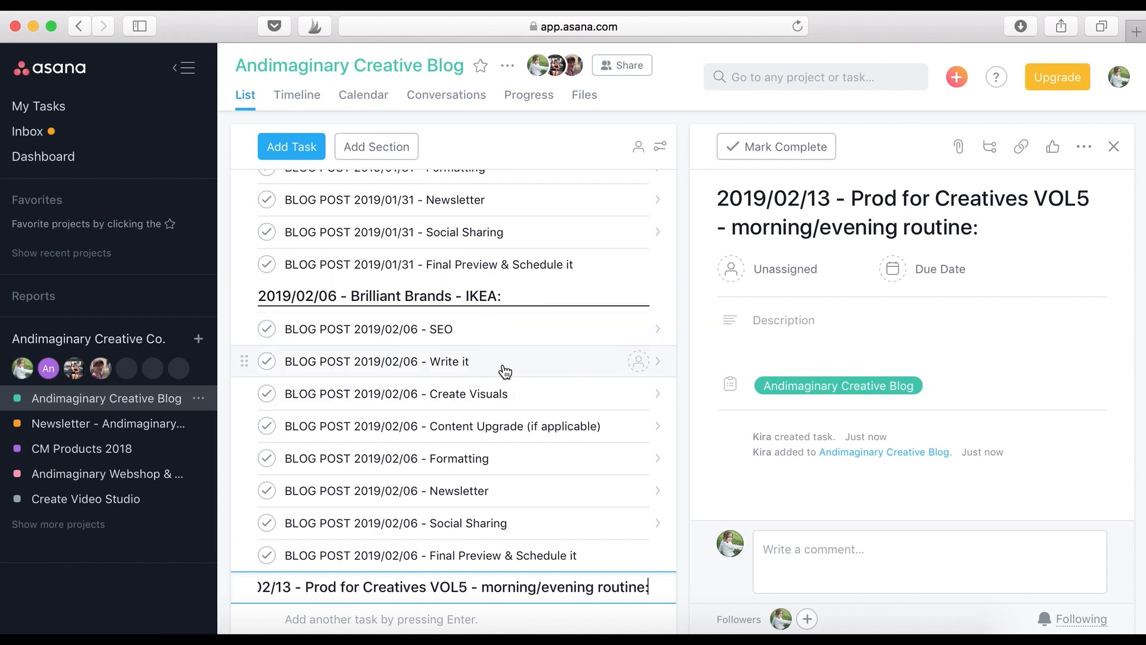
- Look at the details of the 2019/02/06 "Write it" task and the description field of the "Brilliant Brands - IKEA" section
left_click(503, 365)
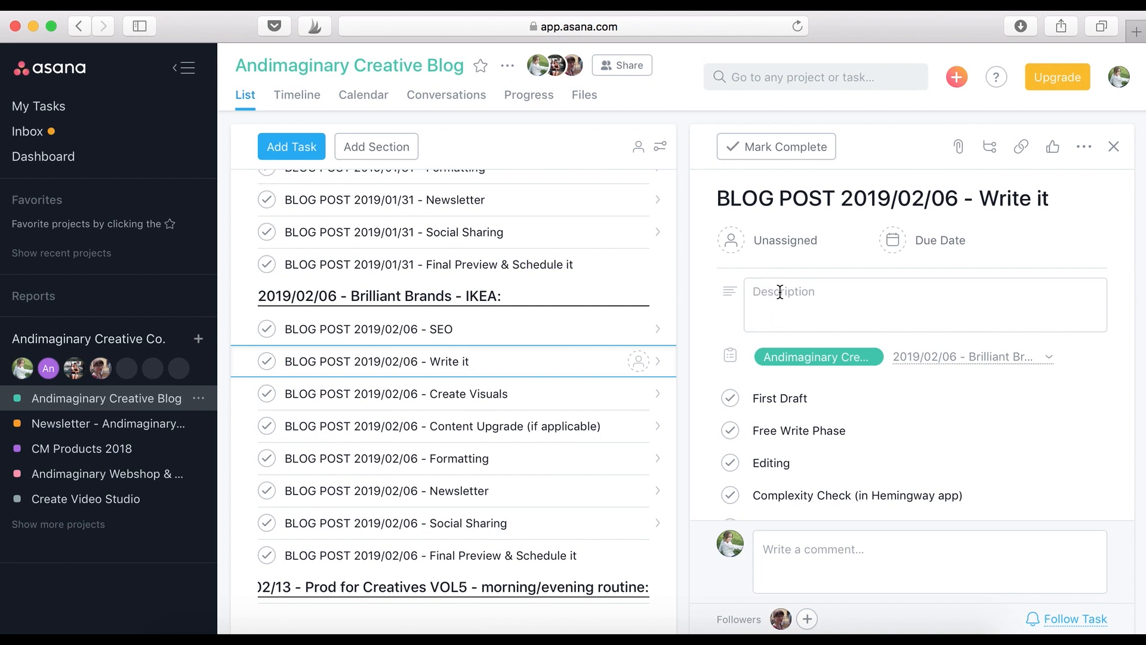
left_click(469, 306)
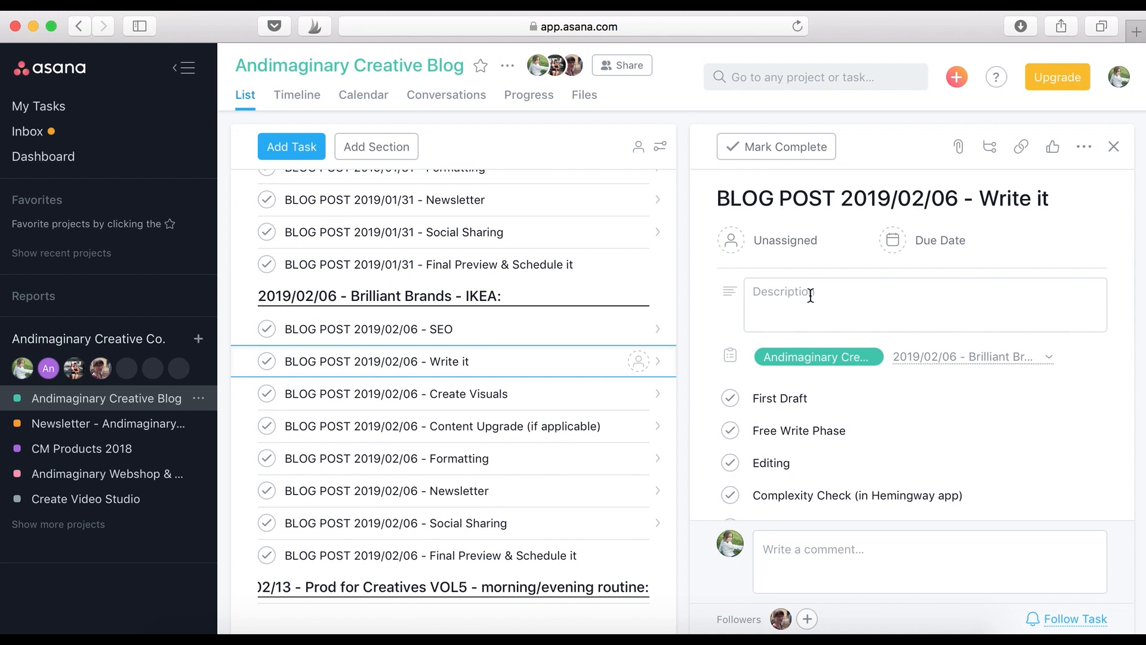
left_click(497, 304)
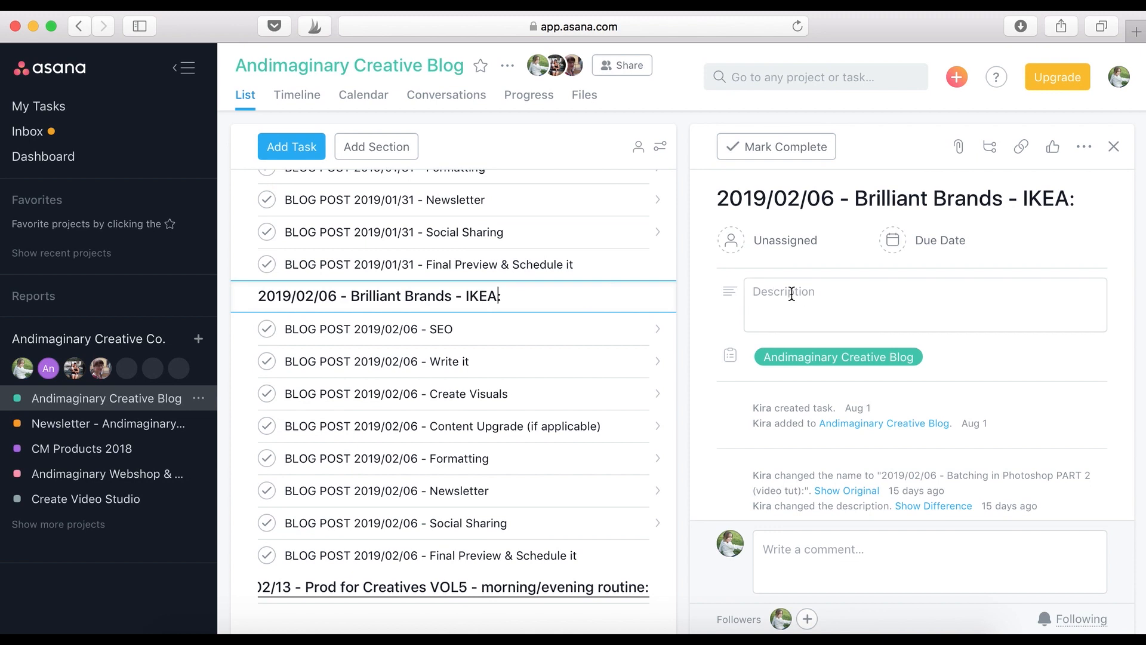
left_click(753, 292)
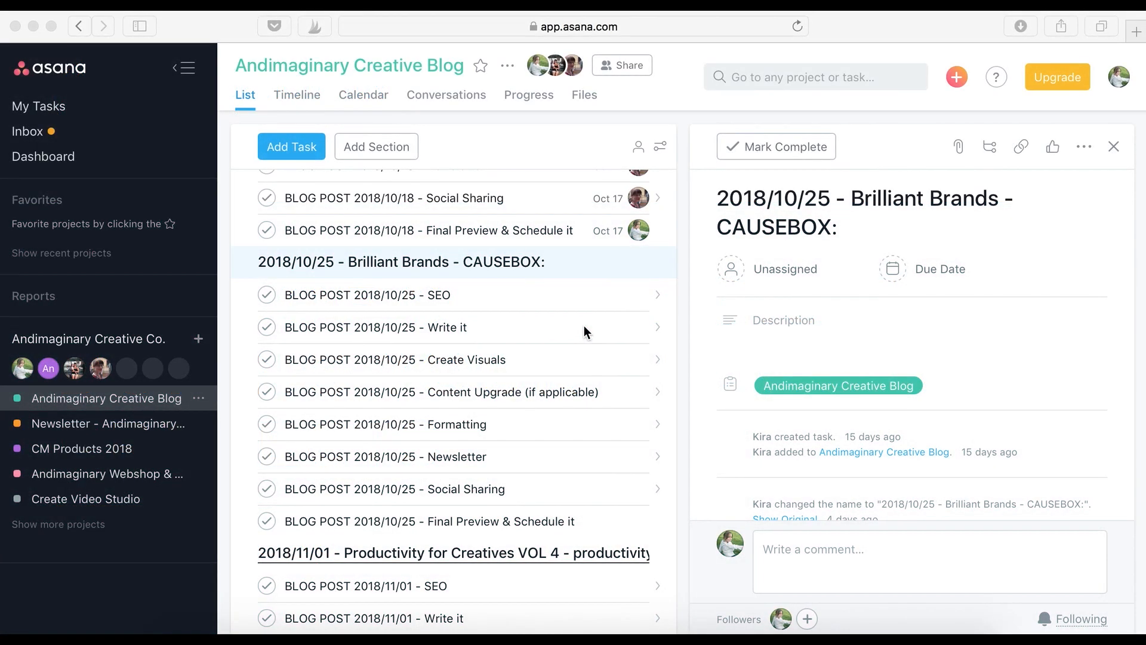
scroll(584, 327, "up", 20)
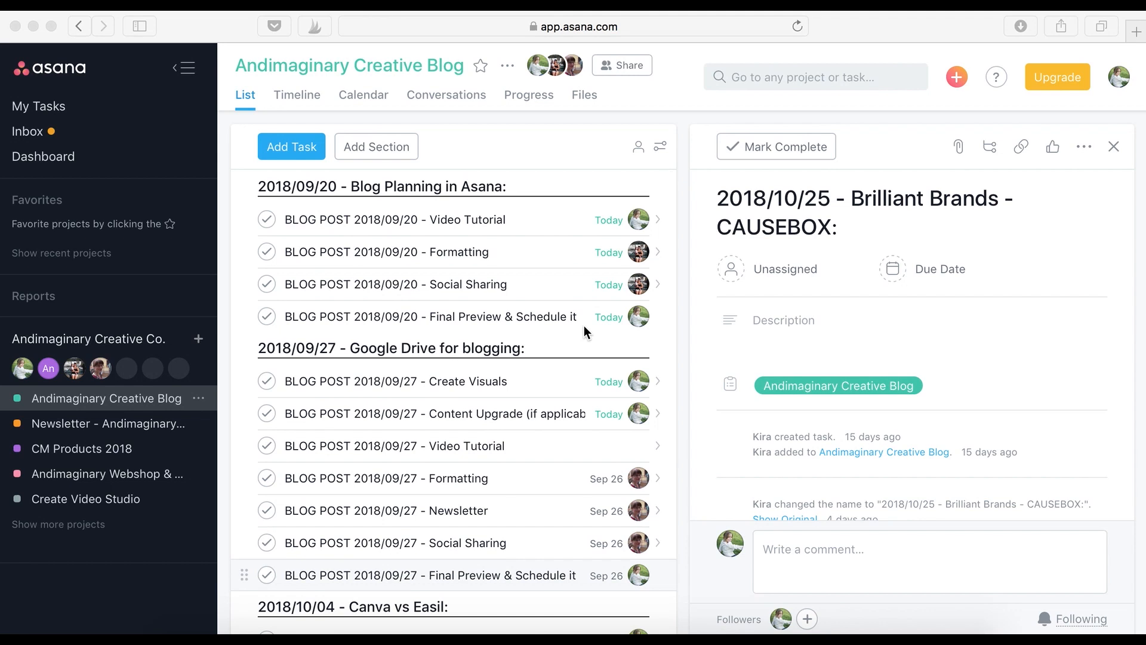
left_click(510, 247)
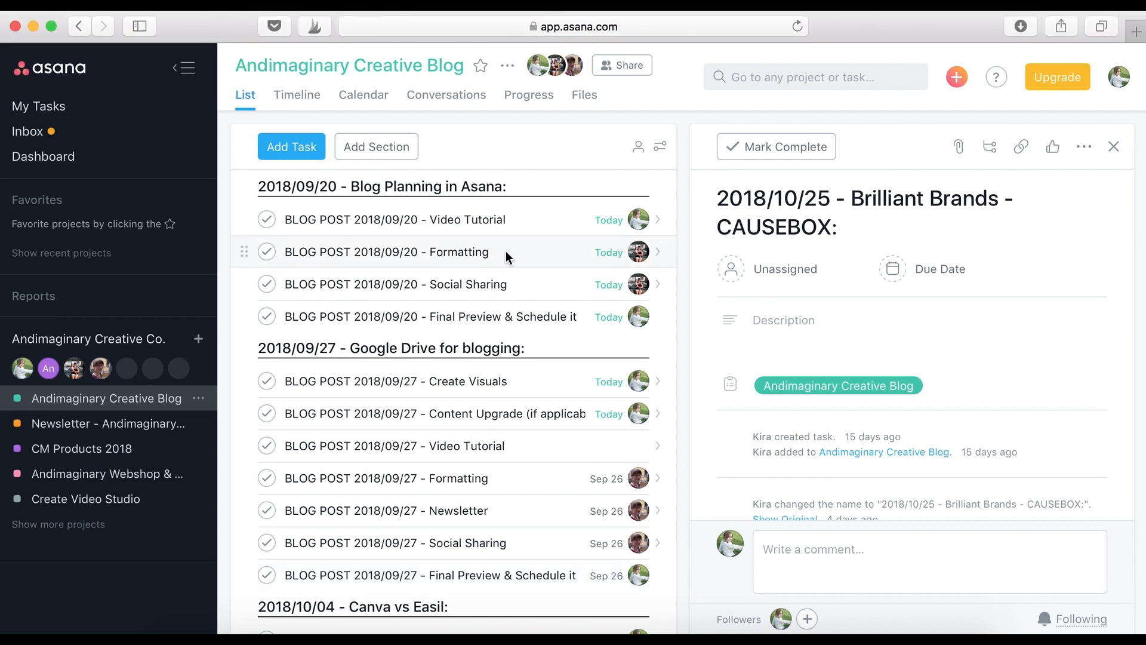
- Look at the details and Drive links of the 2018/09/20 Formatting and Social Sharing tasks
left_click(506, 251)
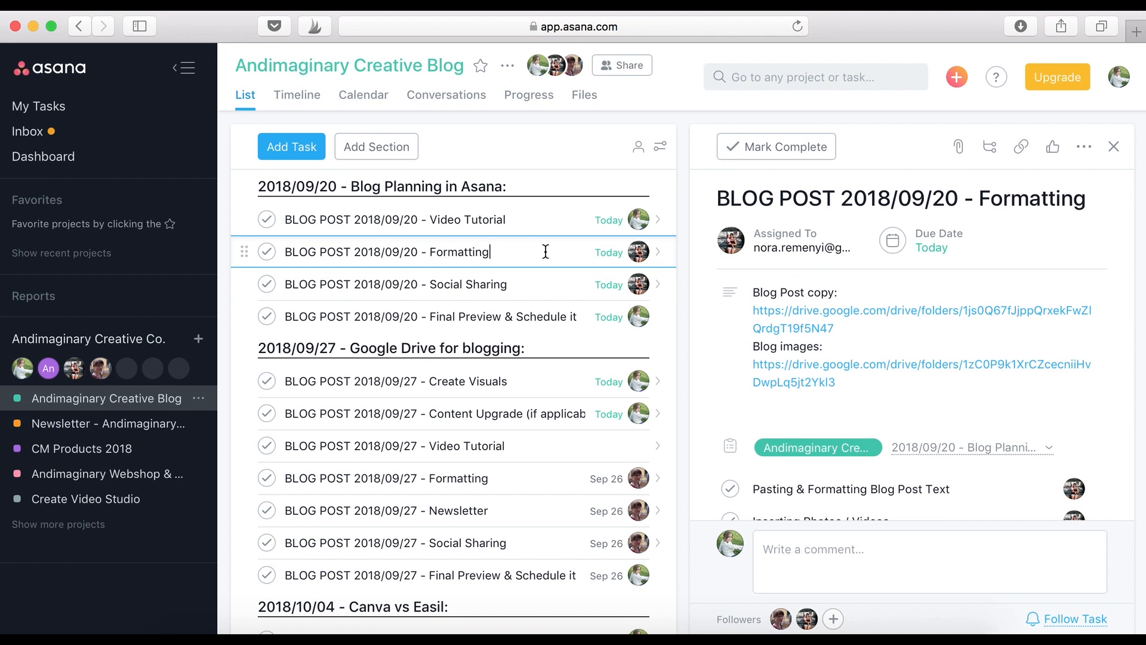
mouse_move(639, 258)
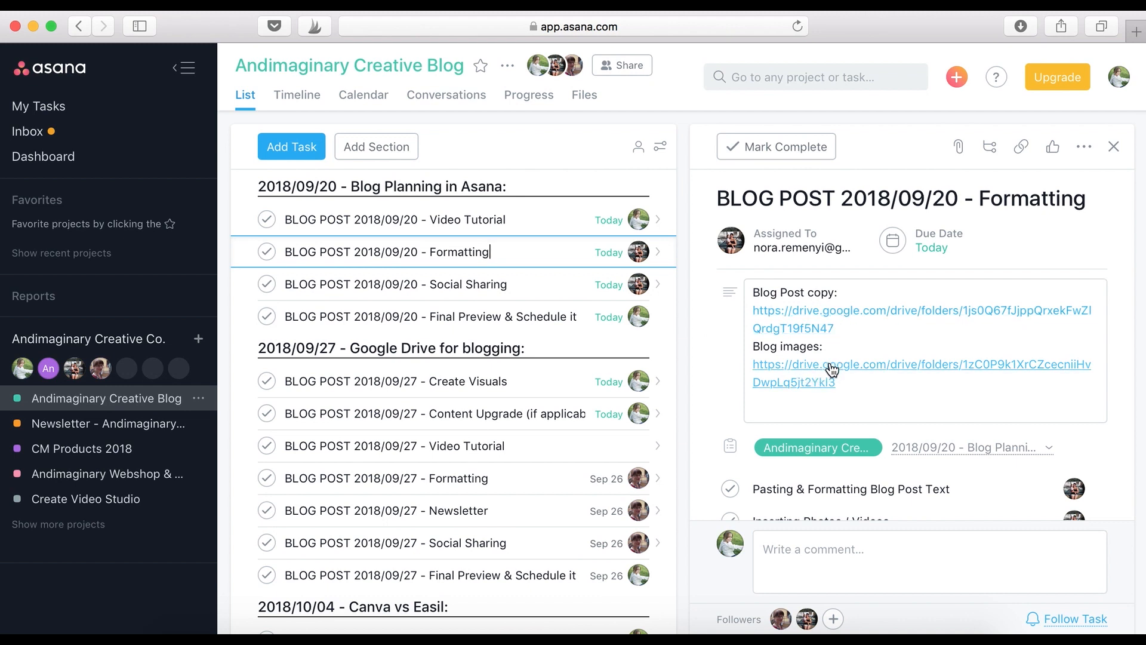
left_click(530, 282)
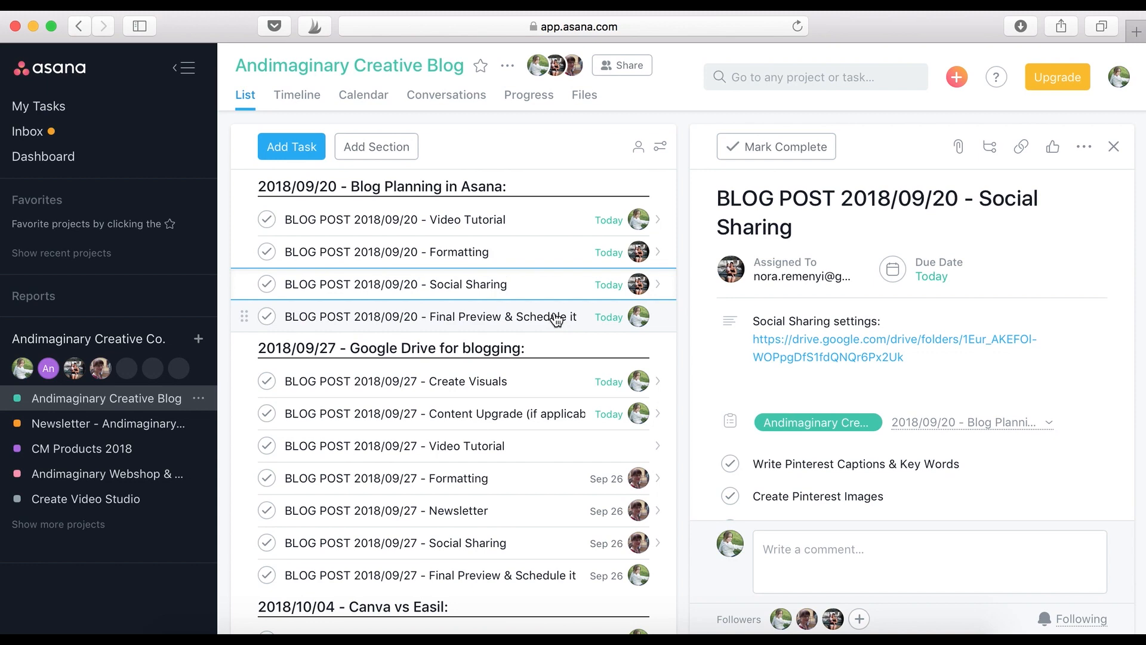
- Examine the tasks, assignees and due dates in the dated blog post sections from 2018/09/20 through 2018/10/11
scroll(556, 322, "down", 1)
scroll(555, 322, "down", 2)
scroll(555, 321, "up", 3)
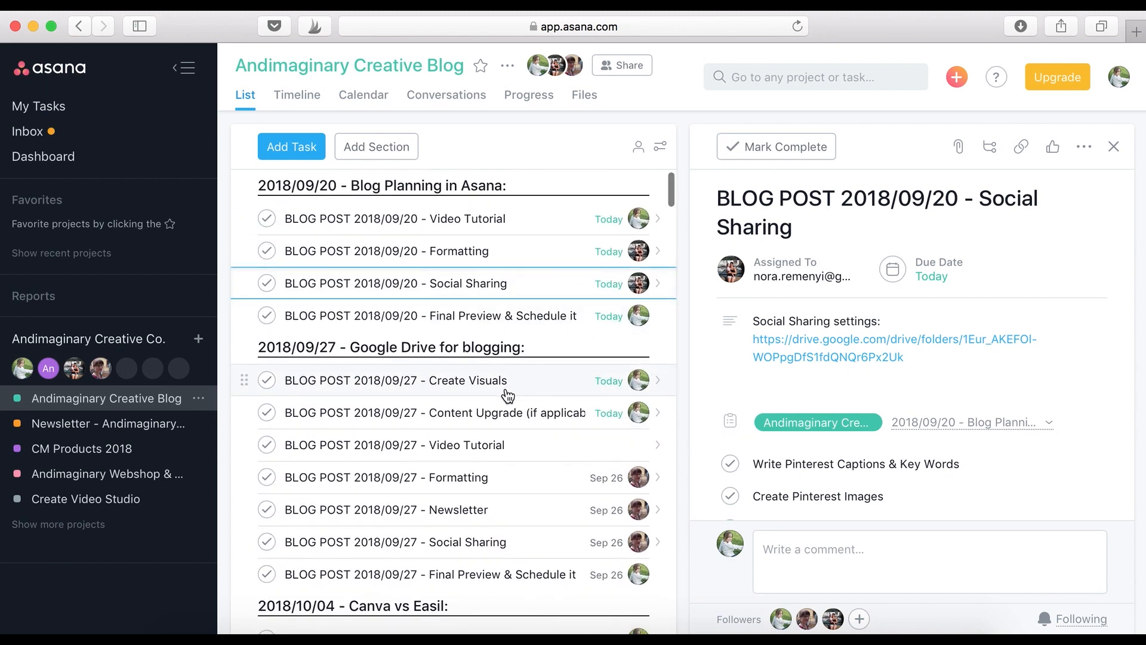
scroll(508, 391, "down", 2)
scroll(508, 396, "down", 5)
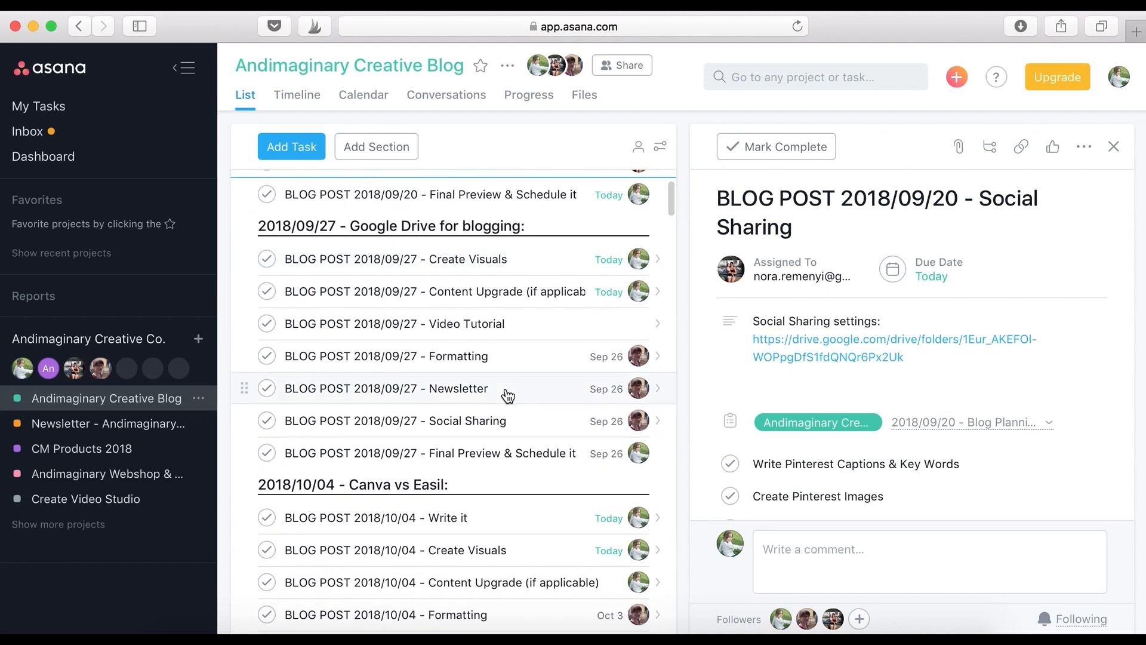
scroll(507, 391, "up", 6)
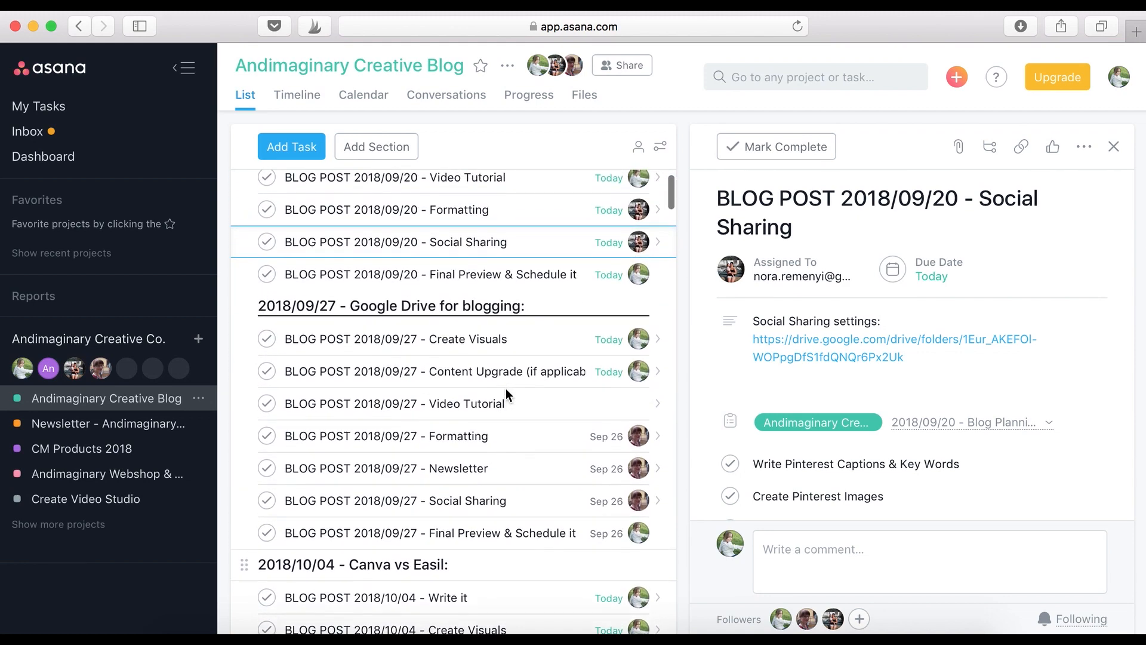
scroll(422, 358, "down", 10)
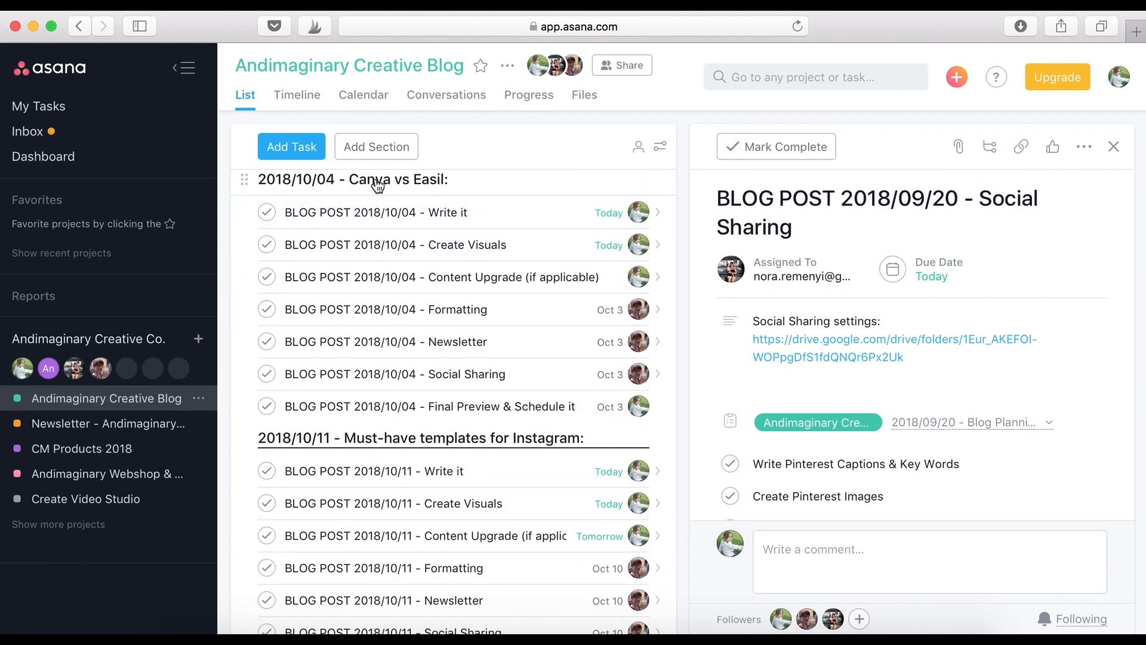
scroll(378, 217, "up", 1)
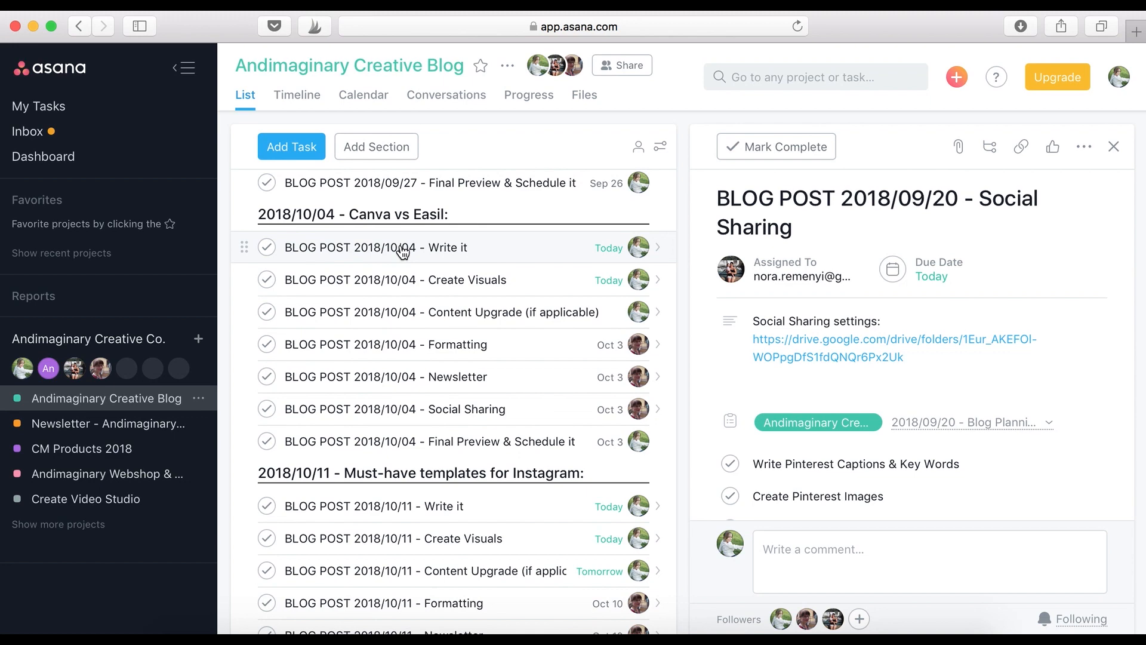
scroll(403, 250, "up", 3)
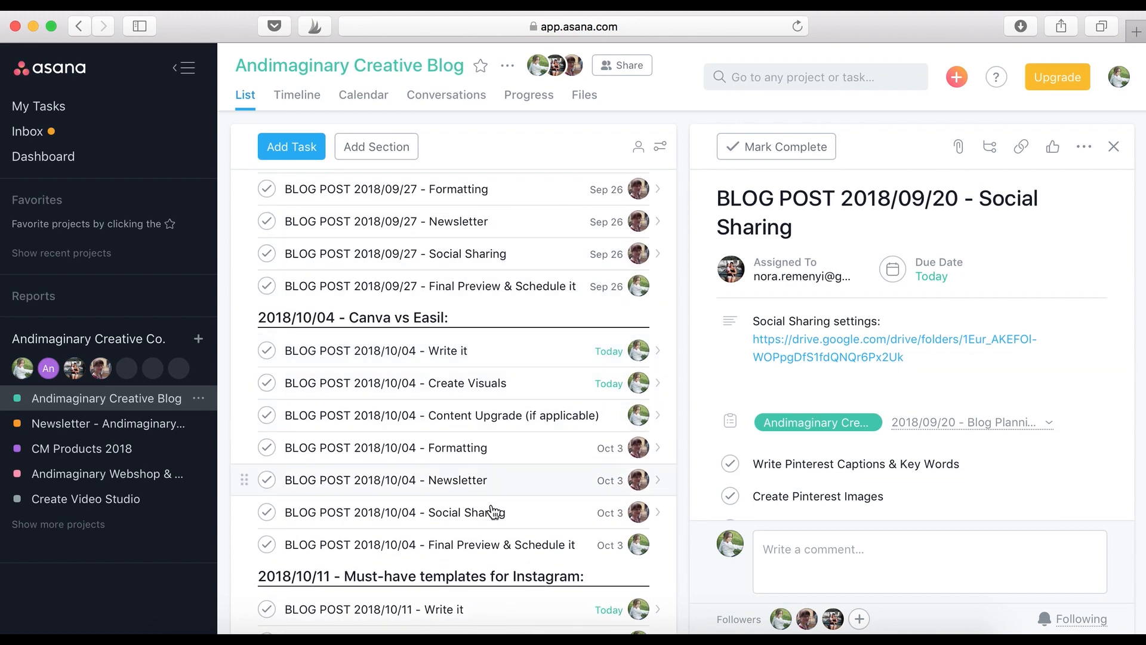
scroll(493, 509, "down", 4)
scroll(493, 510, "down", 3)
scroll(493, 511, "up", 14)
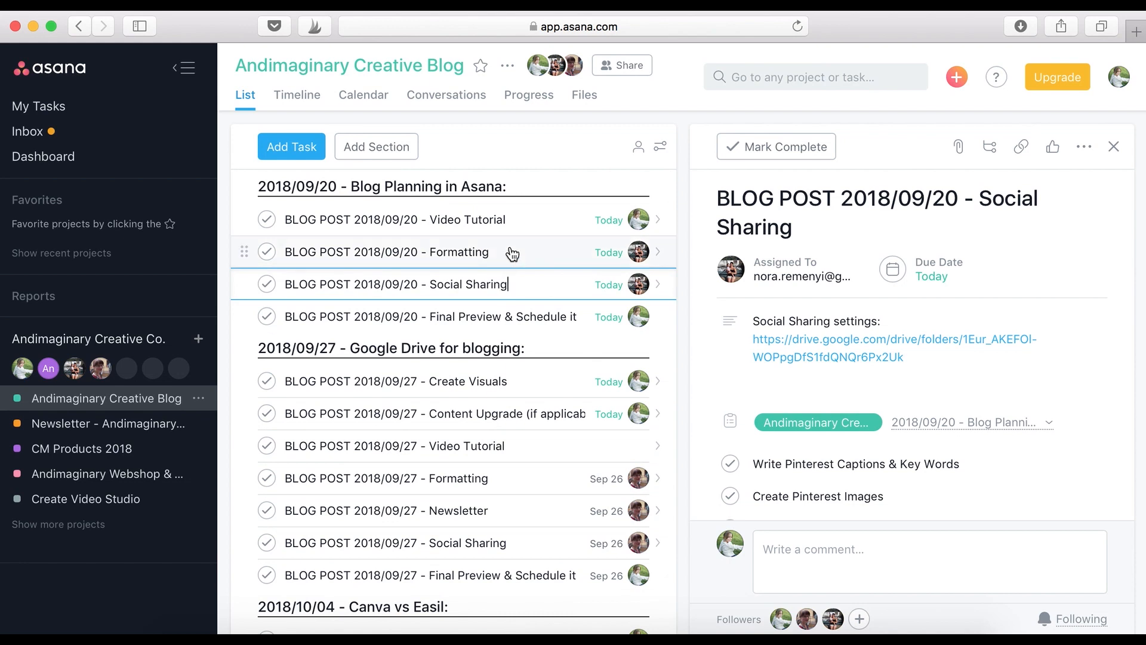
- Look at the subtasks of the 2018/09/20 Video Tutorial task
left_click(534, 218)
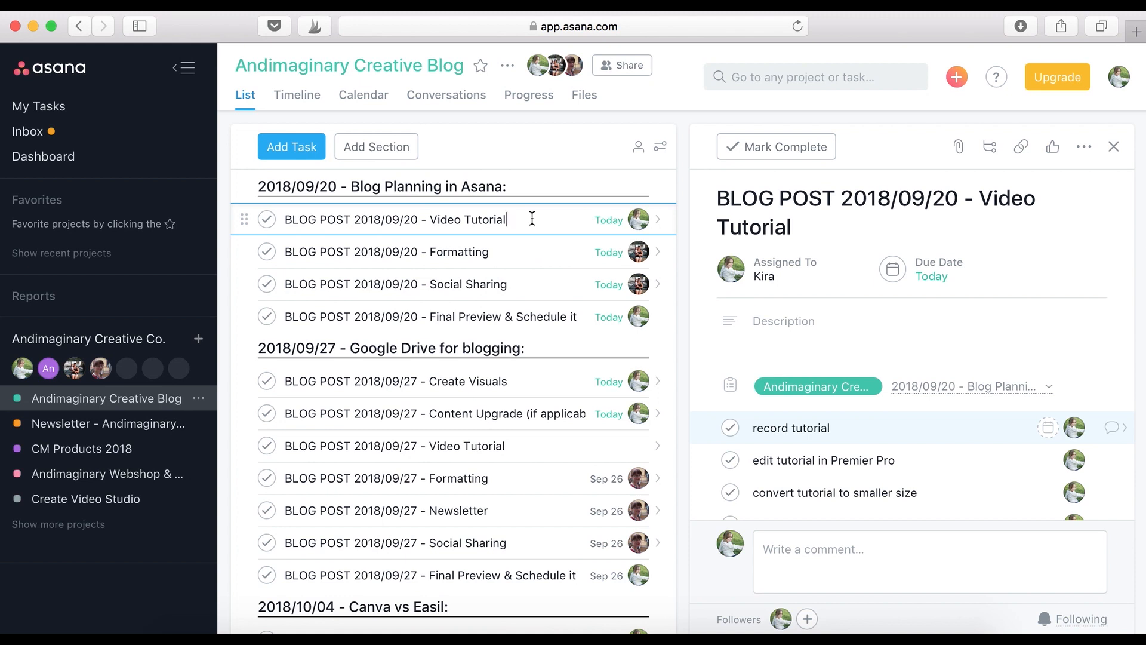
scroll(884, 335, "down", 5)
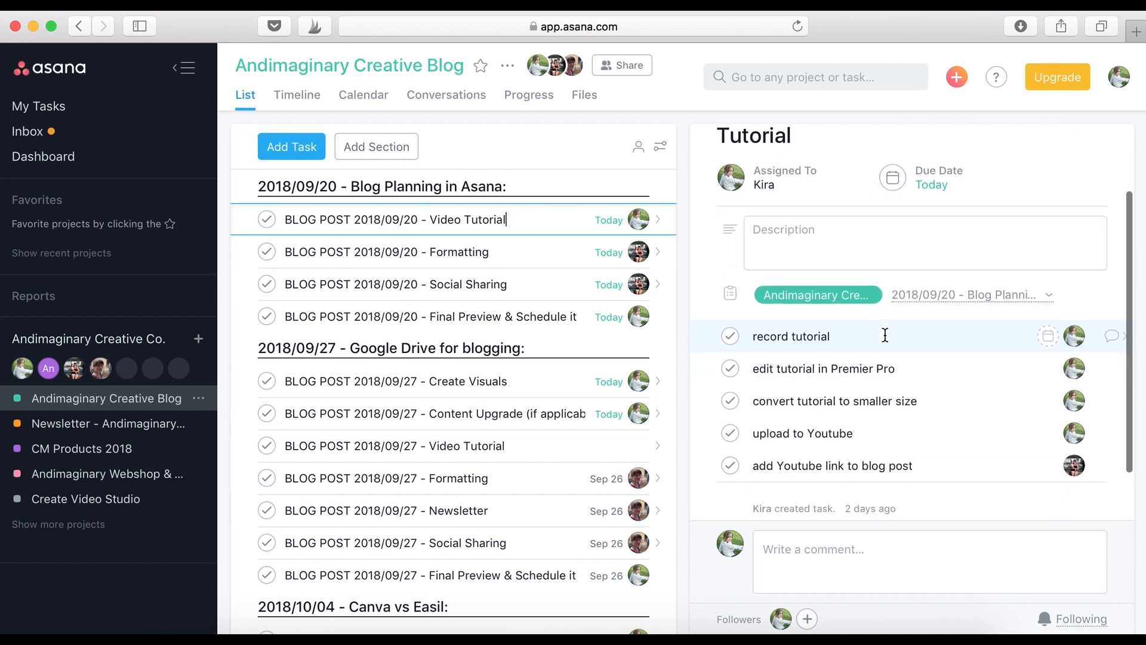